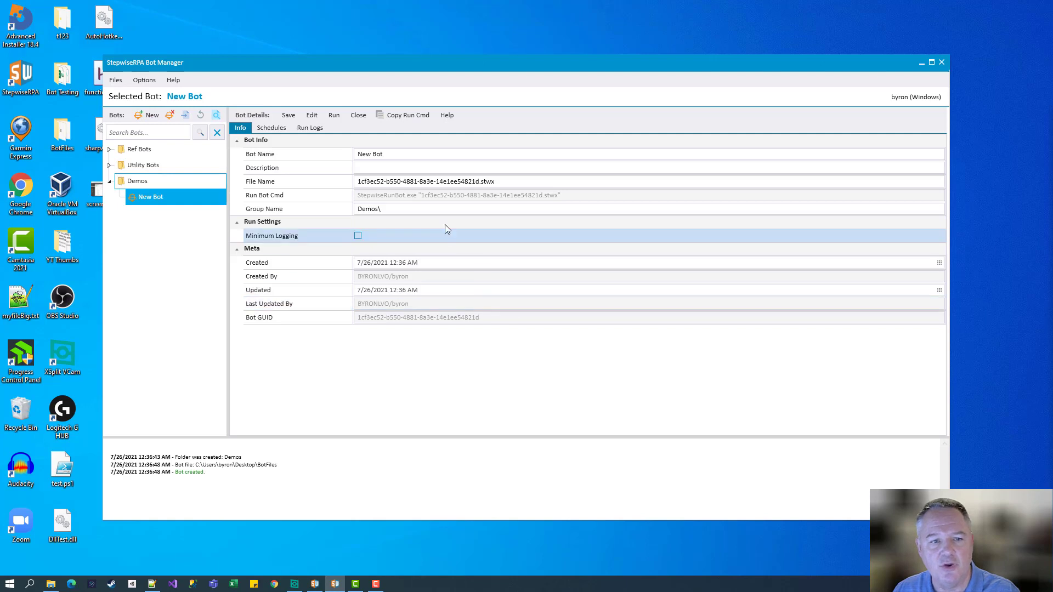
Select the new bot's name field in the Demos group for editing
left_click(409, 154)
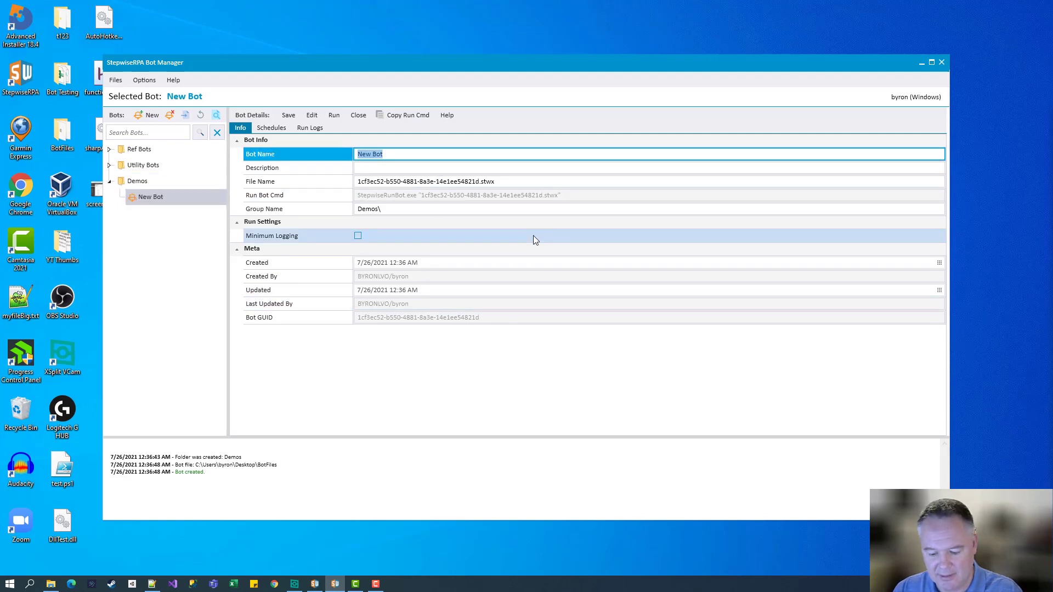
Rename the bot to 'DB01 - Import CSV Data to SQL Server' and reset its file name to match
type("DB01")
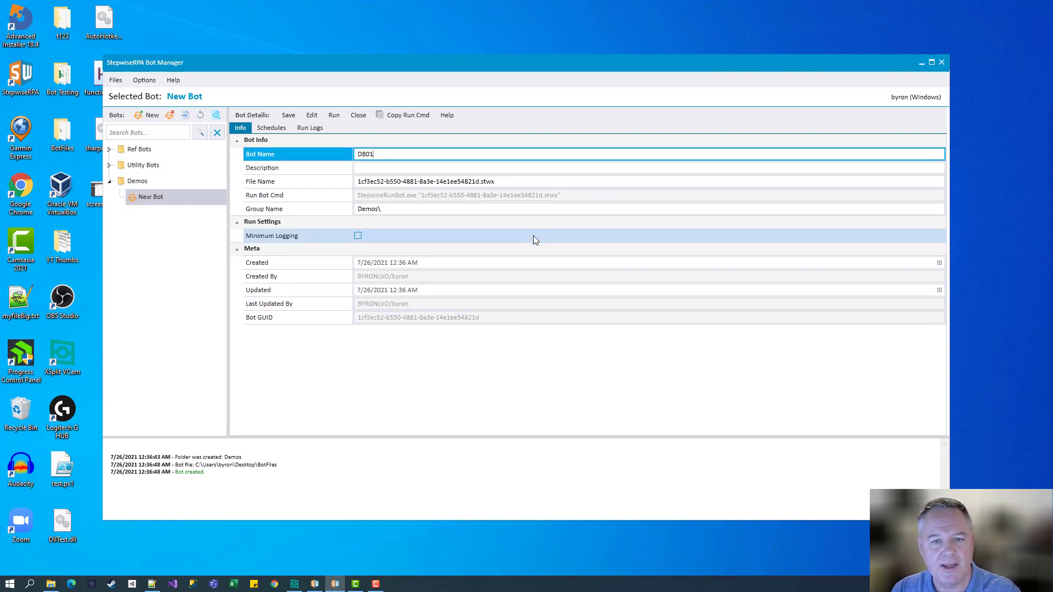
type(" - ")
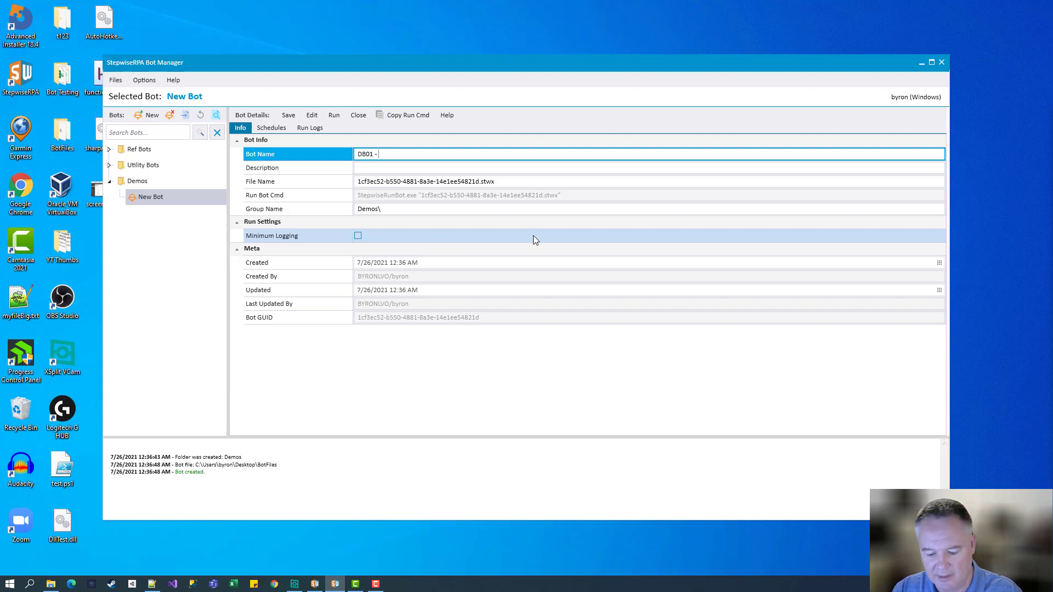
type("Import ")
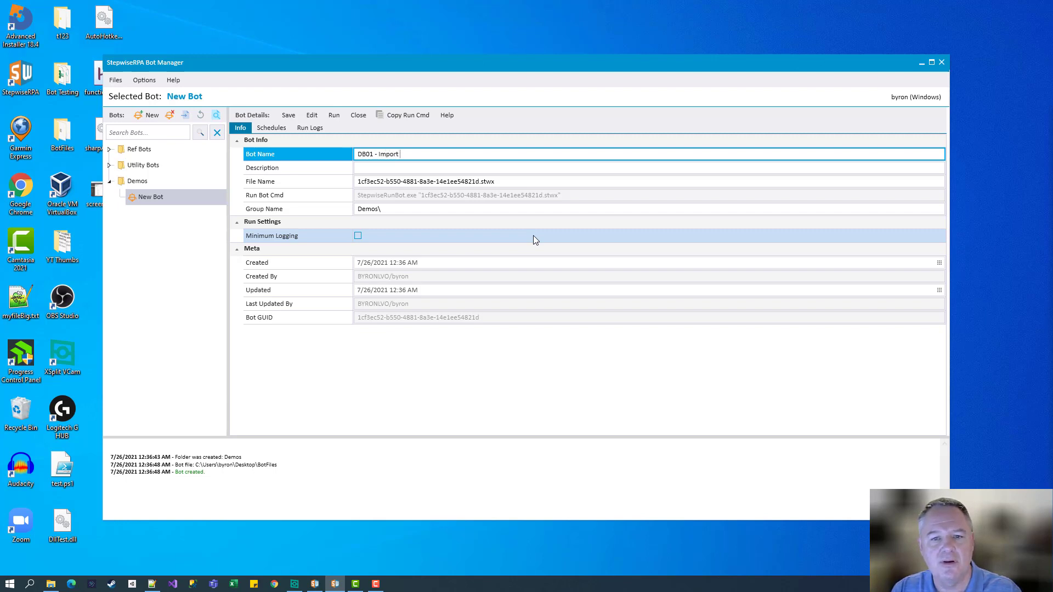
type("CSV Data to S")
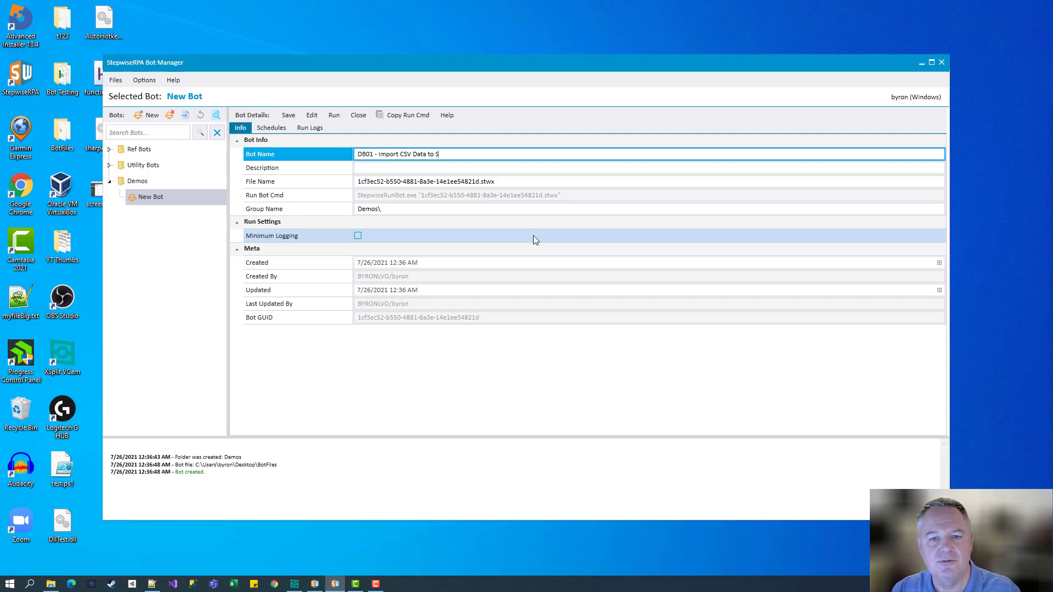
type("QL Server")
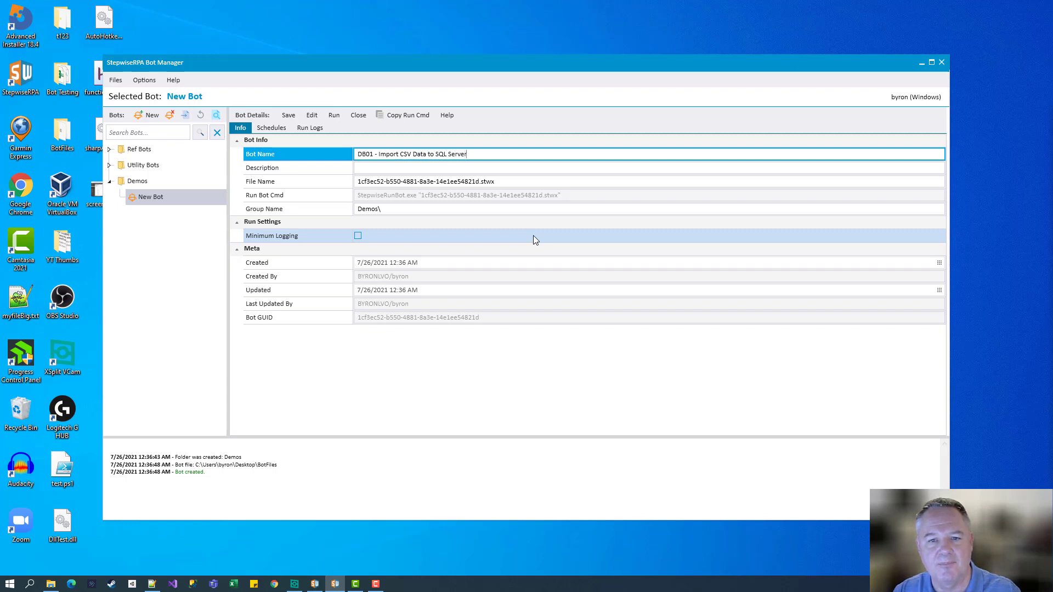
left_click(499, 186)
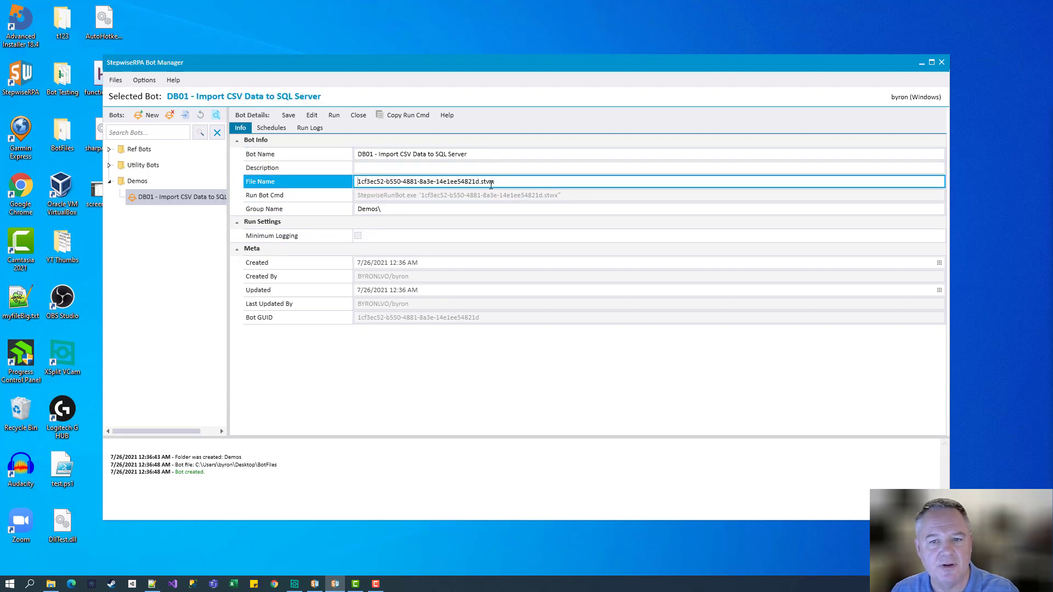
right_click(168, 198)
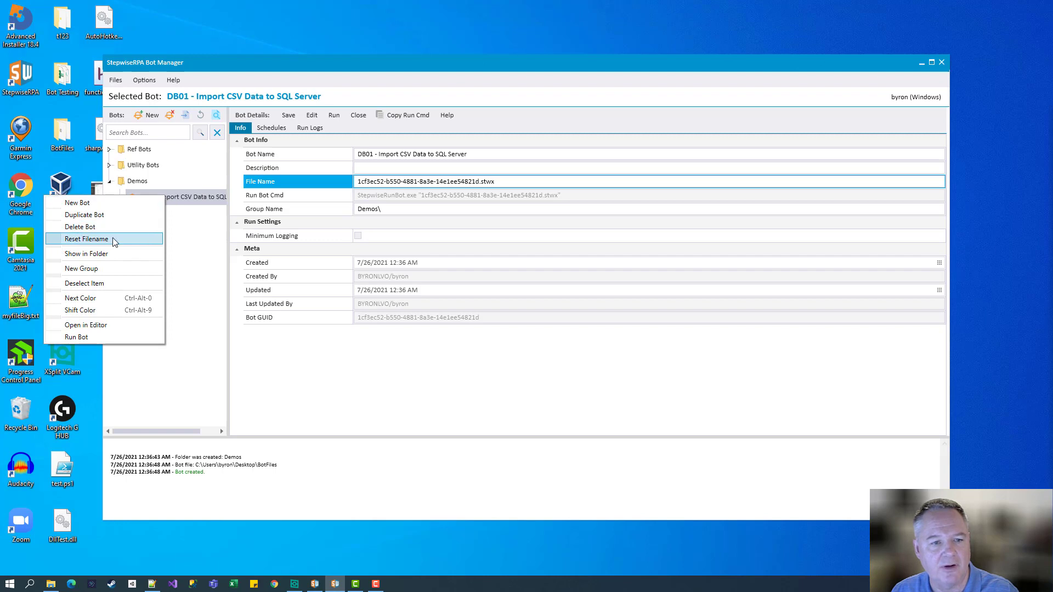
left_click(86, 239)
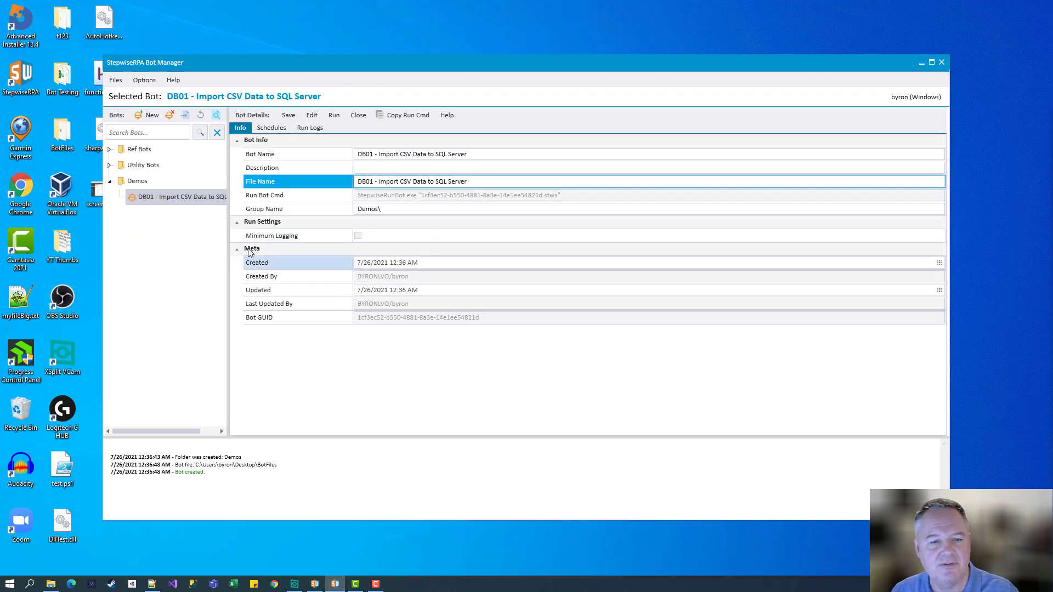
Save the renamed DB01 bot
left_click(289, 116)
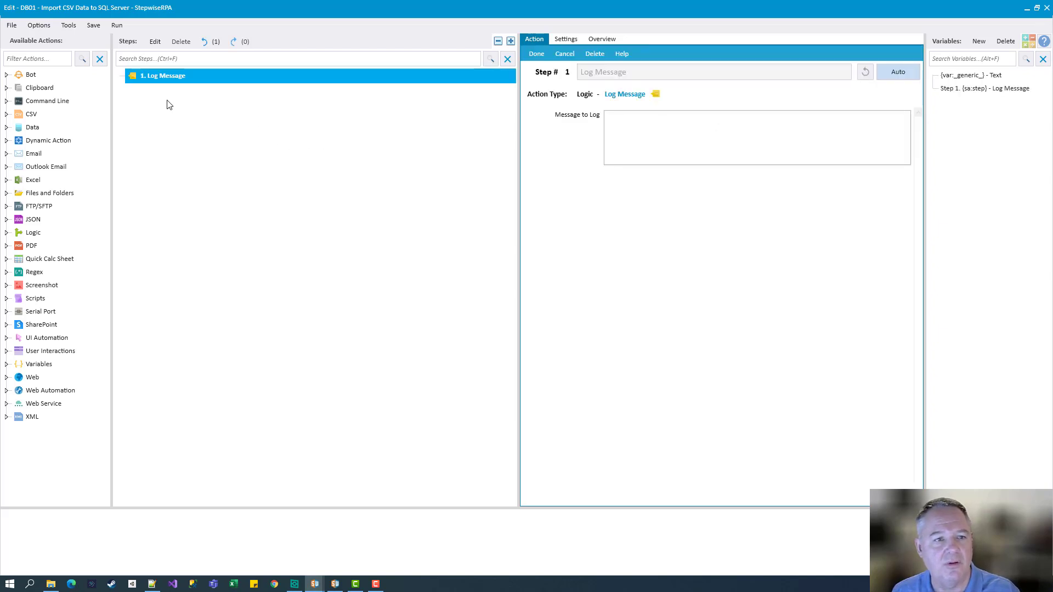
Give step 1 the message 'Delete Existing Data' and add a second Log Message step
left_click(658, 129)
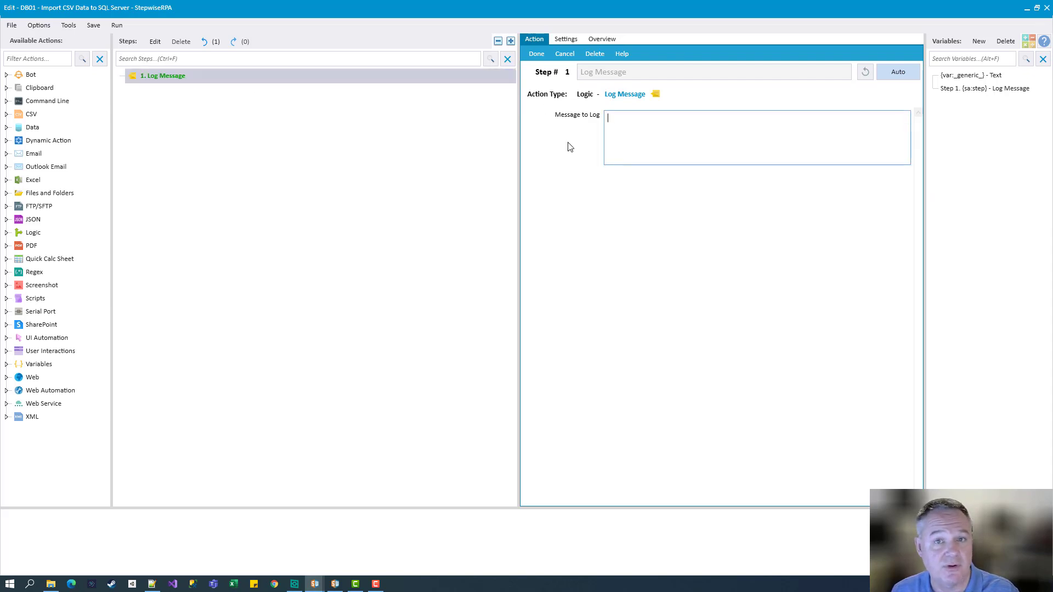
type("D")
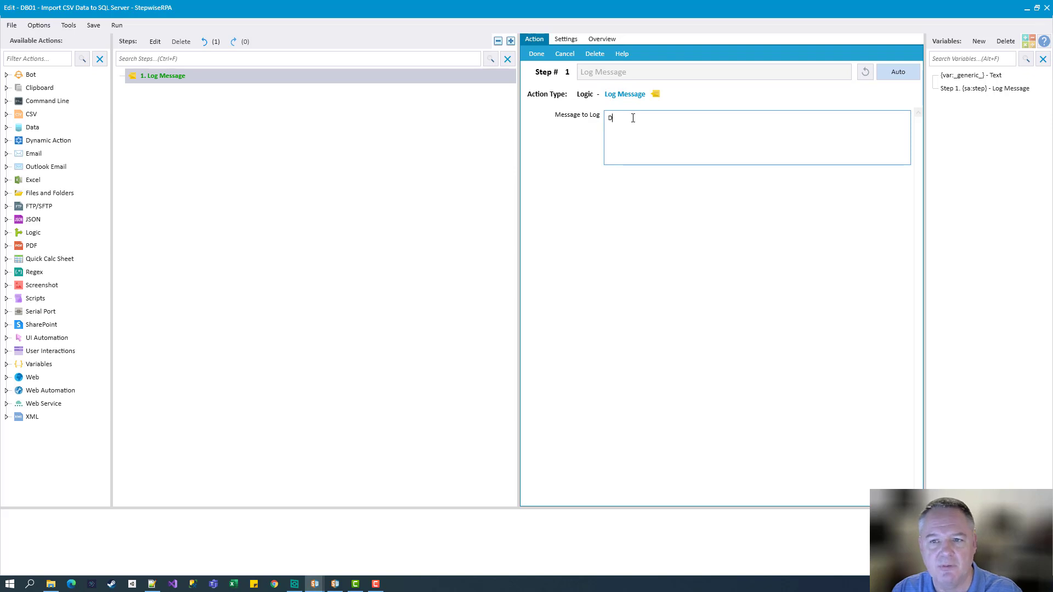
type("elete ")
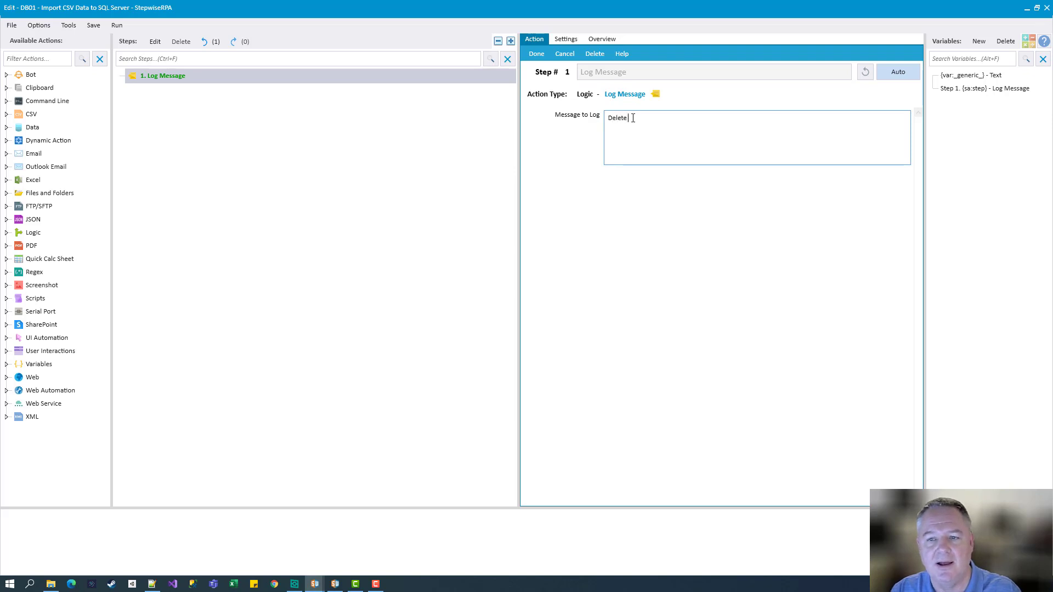
type("Existing Data")
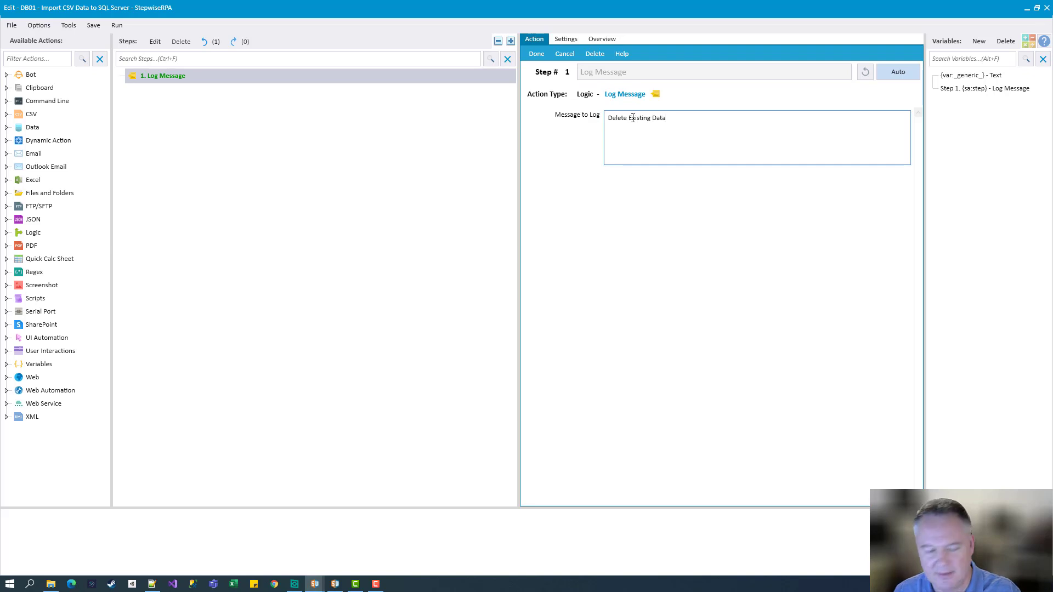
left_click(36, 54)
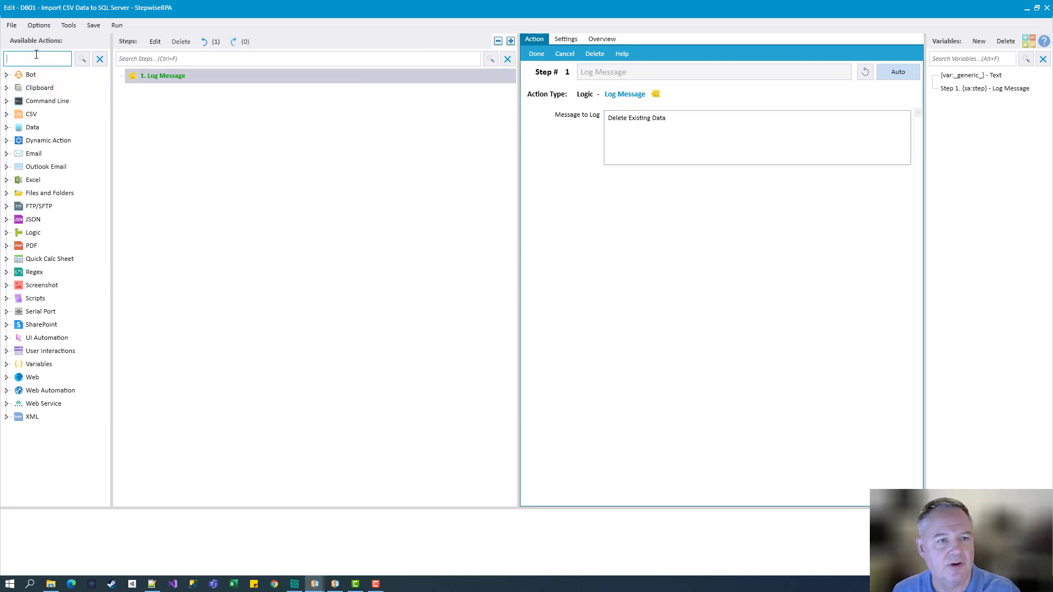
type("log")
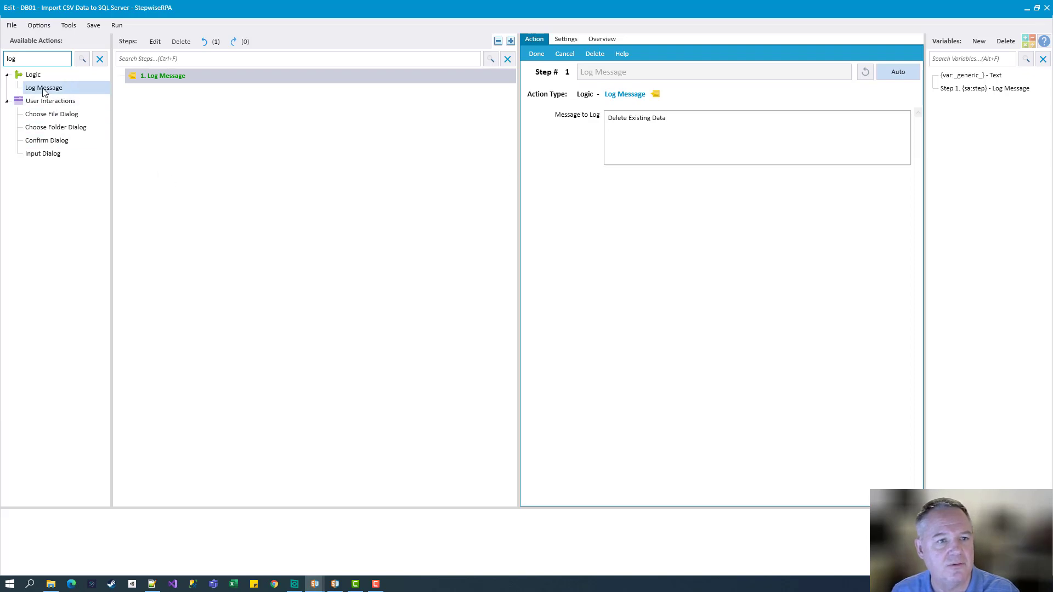
left_click_drag(43, 91, 149, 138)
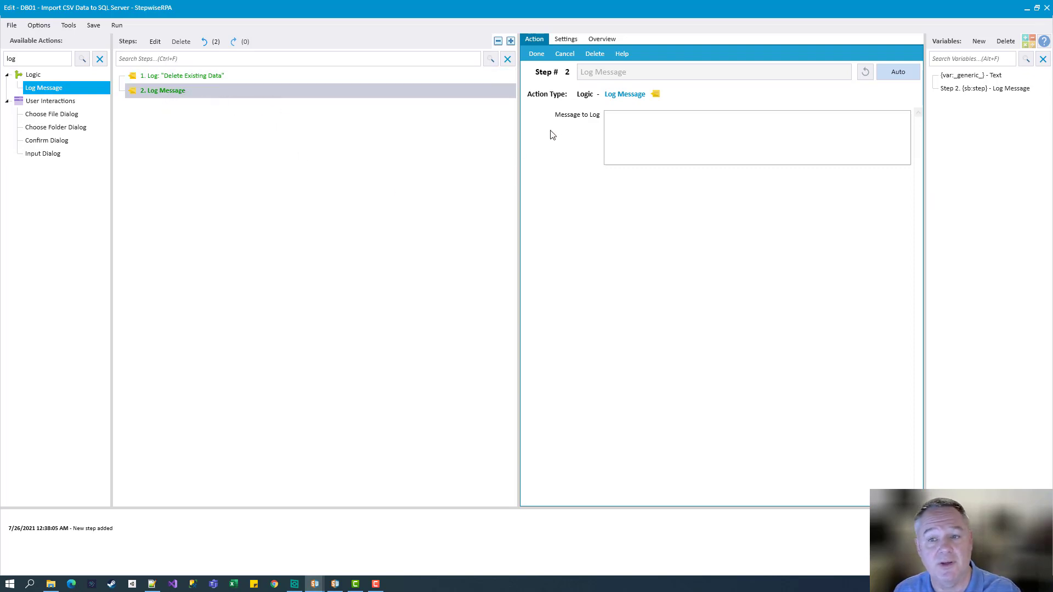
Log 'Import CSV data to DB' and 'Create Spreadsheet with DB data' as steps 2 and 3
left_click(609, 130)
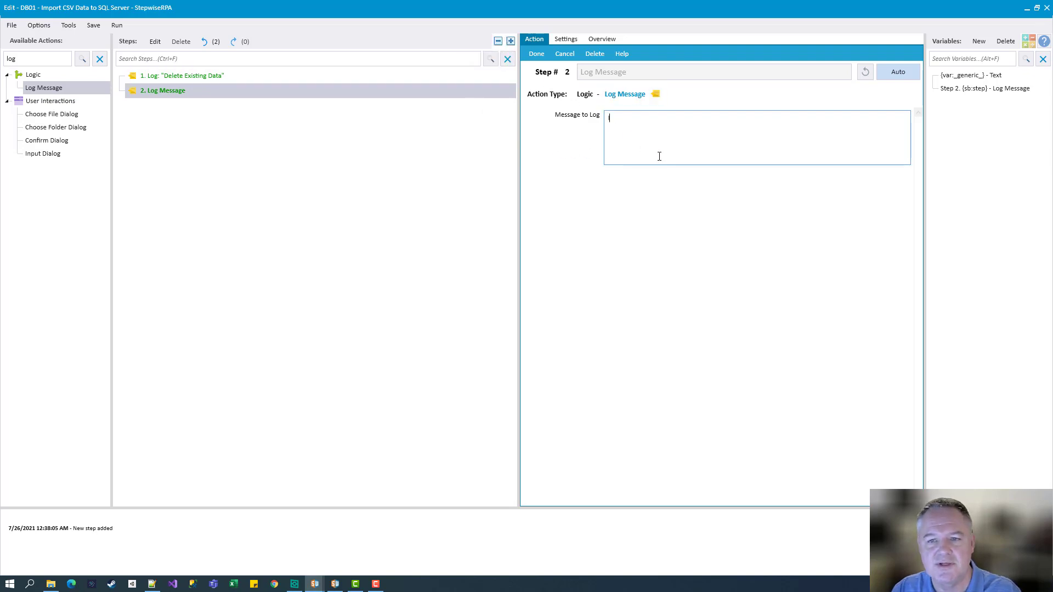
type("Import")
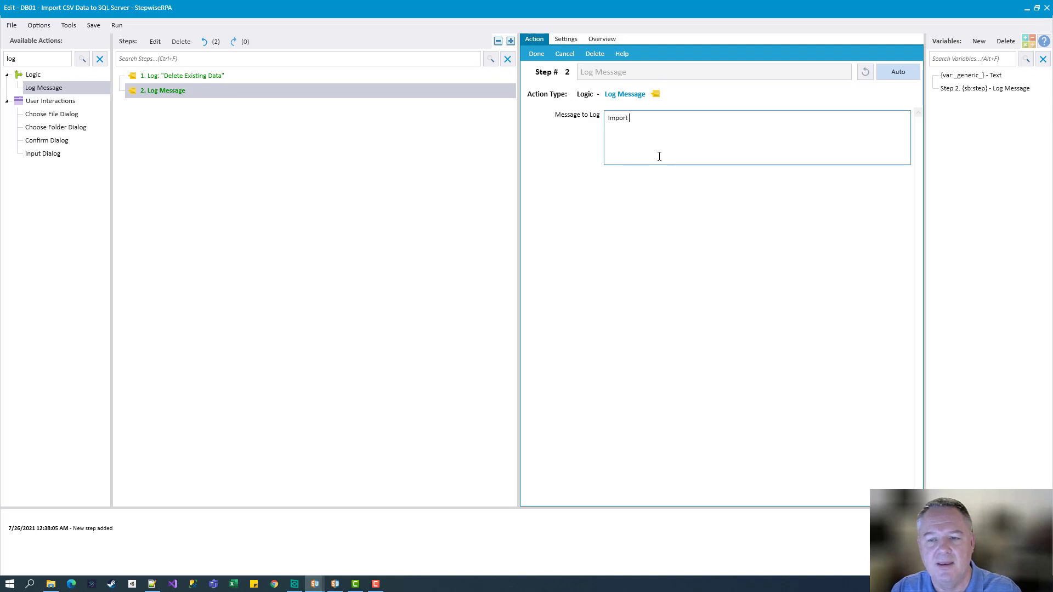
type(" CSV da")
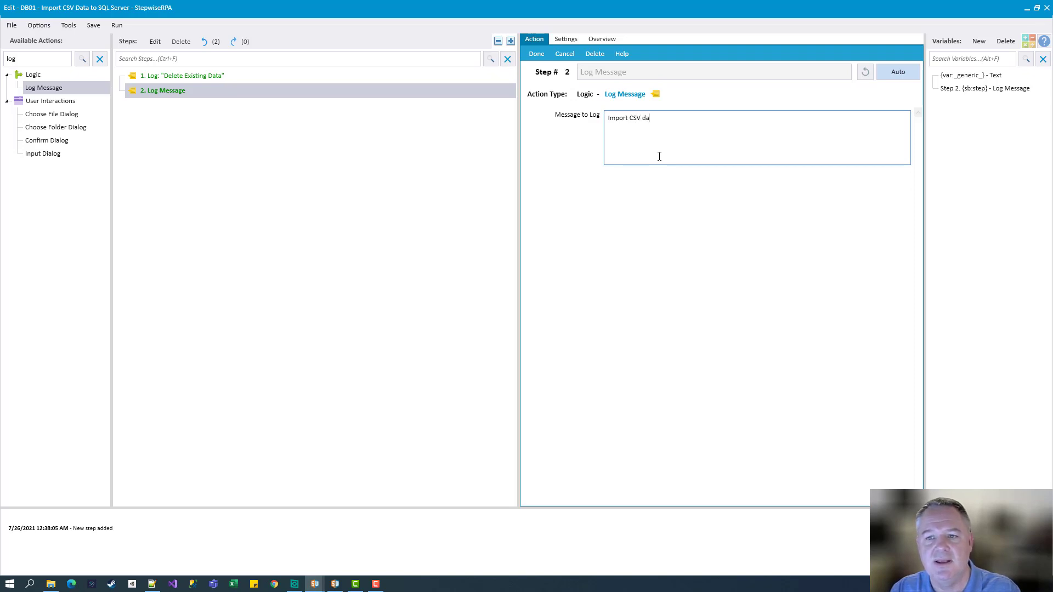
type("ta to DB")
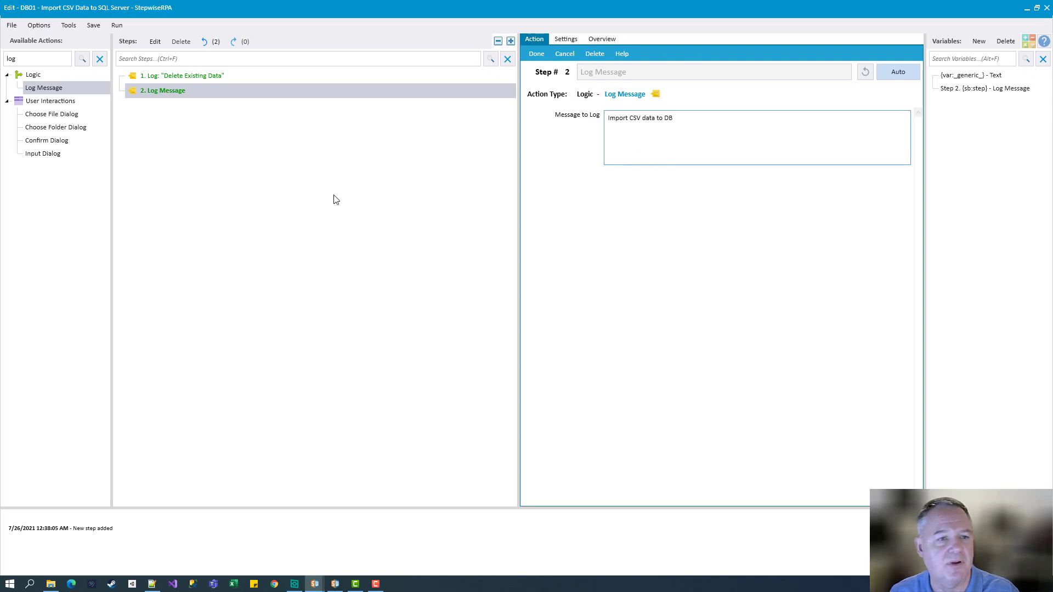
left_click(183, 190)
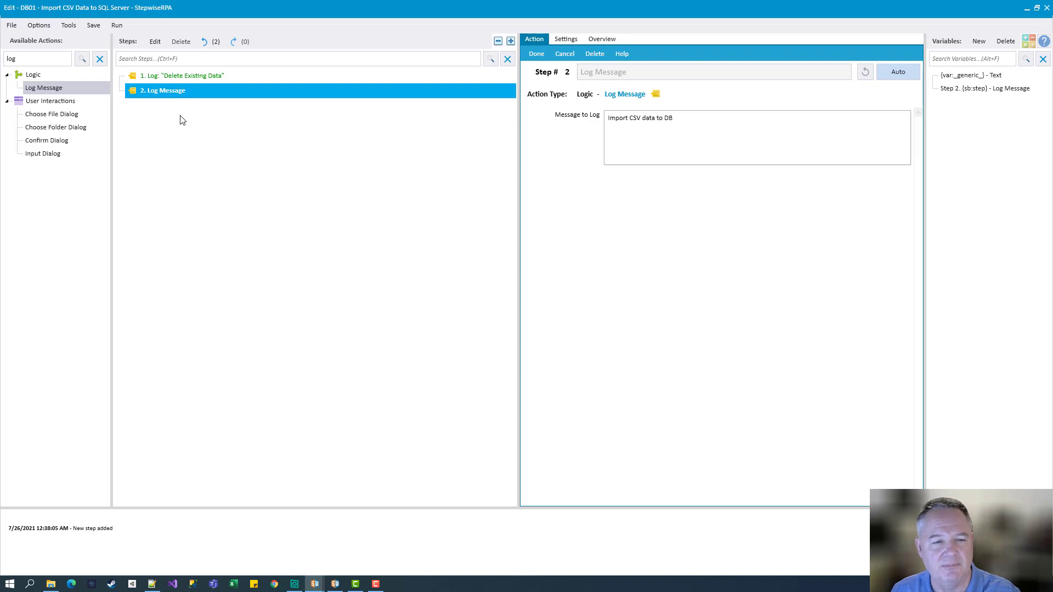
key("Return")
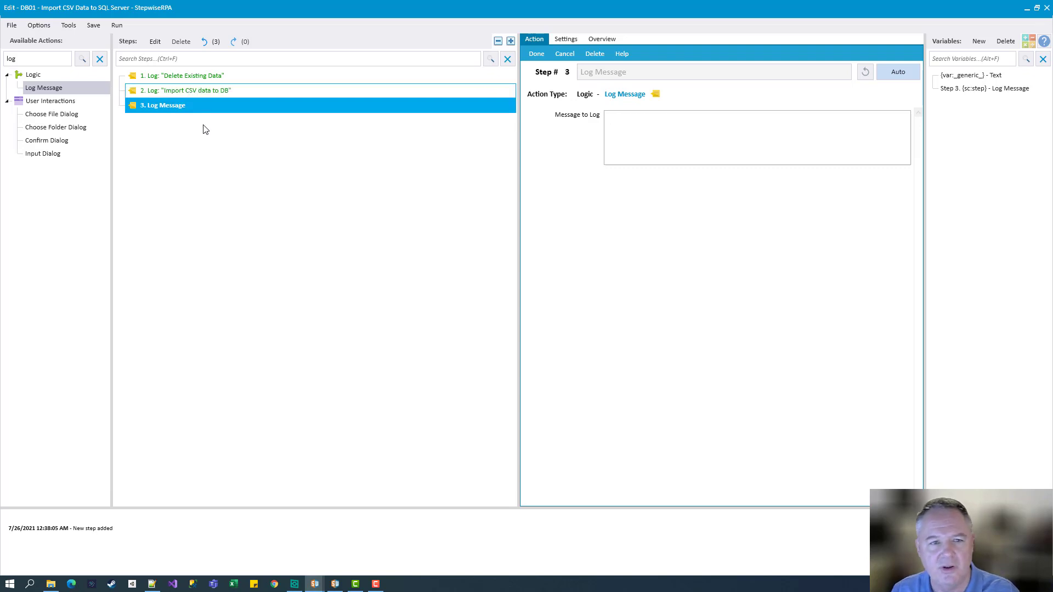
left_click(656, 141)
type("Crea")
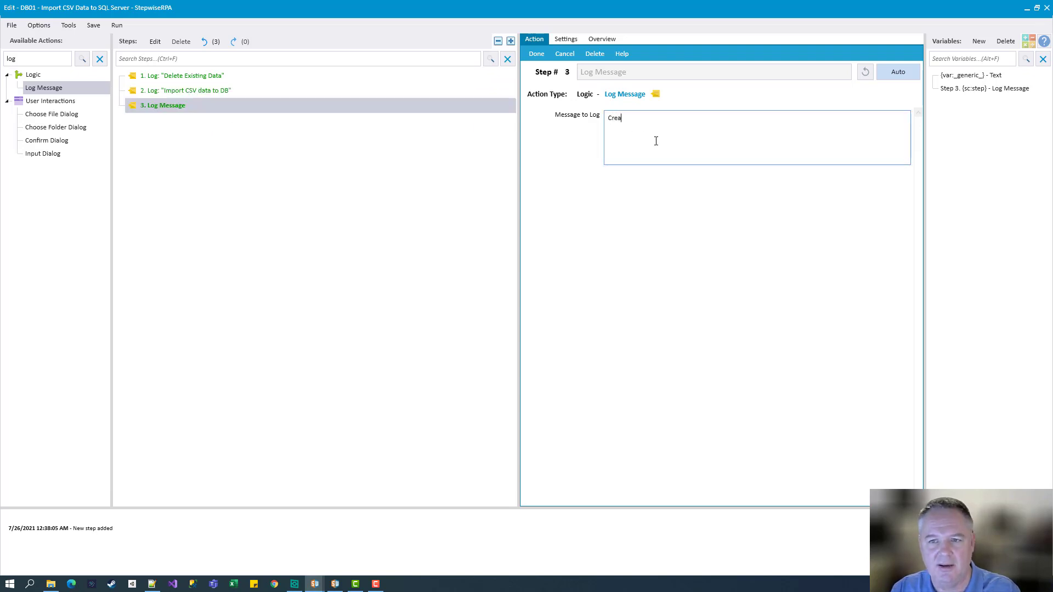
type("te Spread")
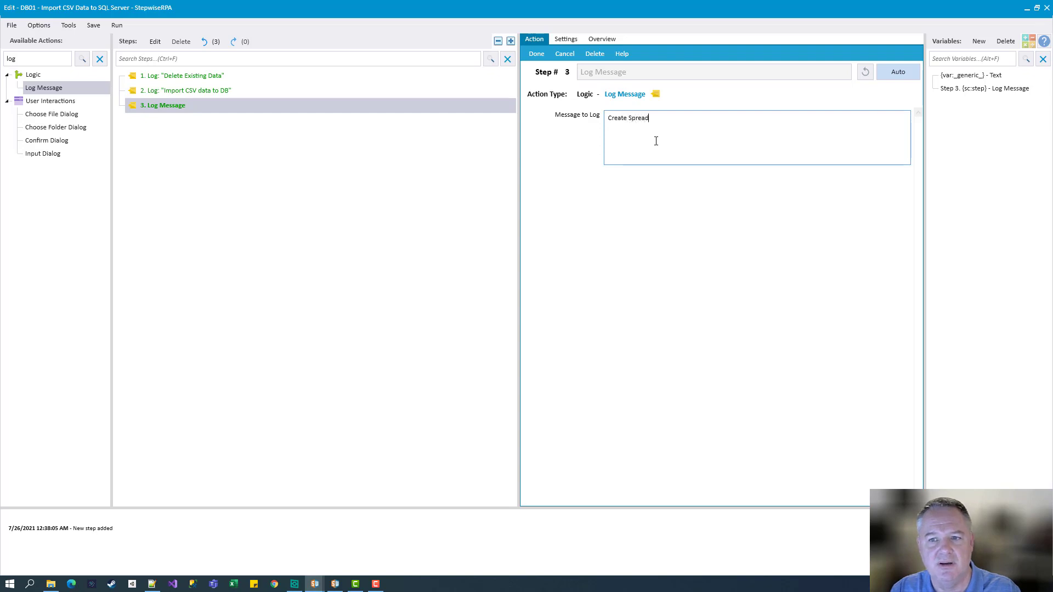
type("sheet with D")
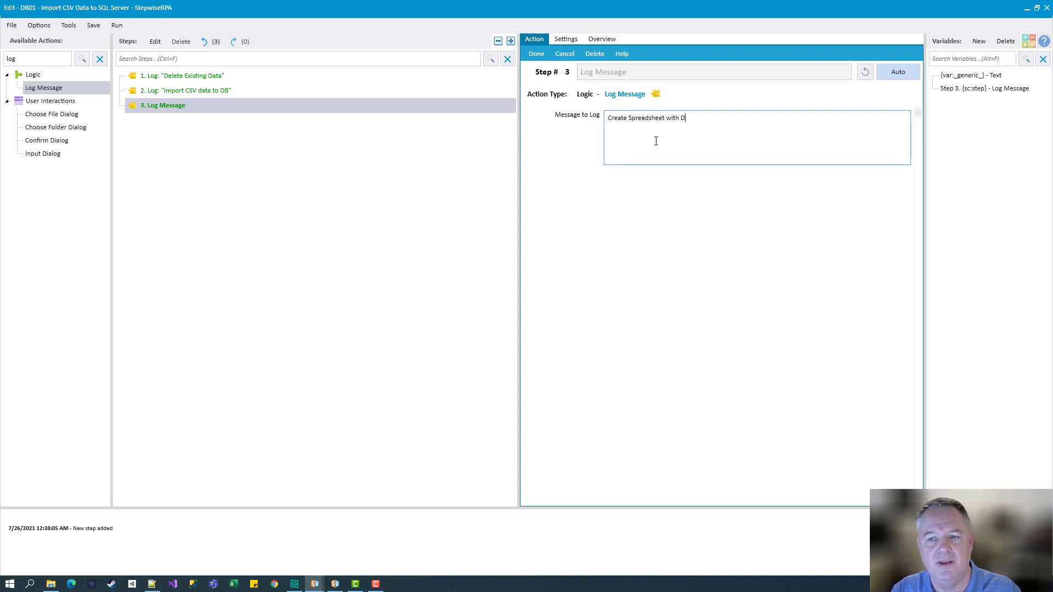
type("B data")
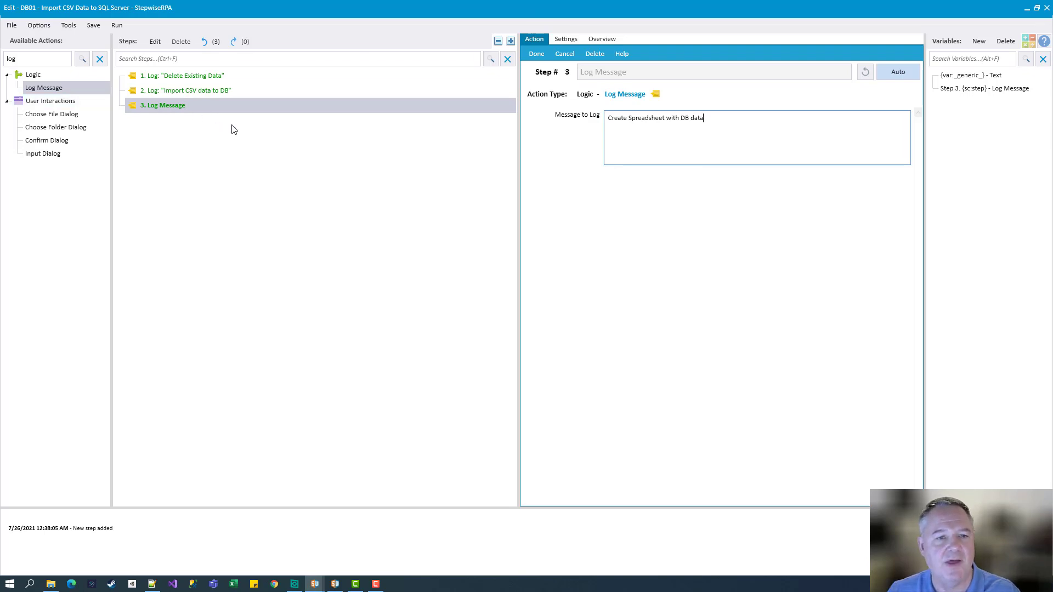
left_click(149, 75)
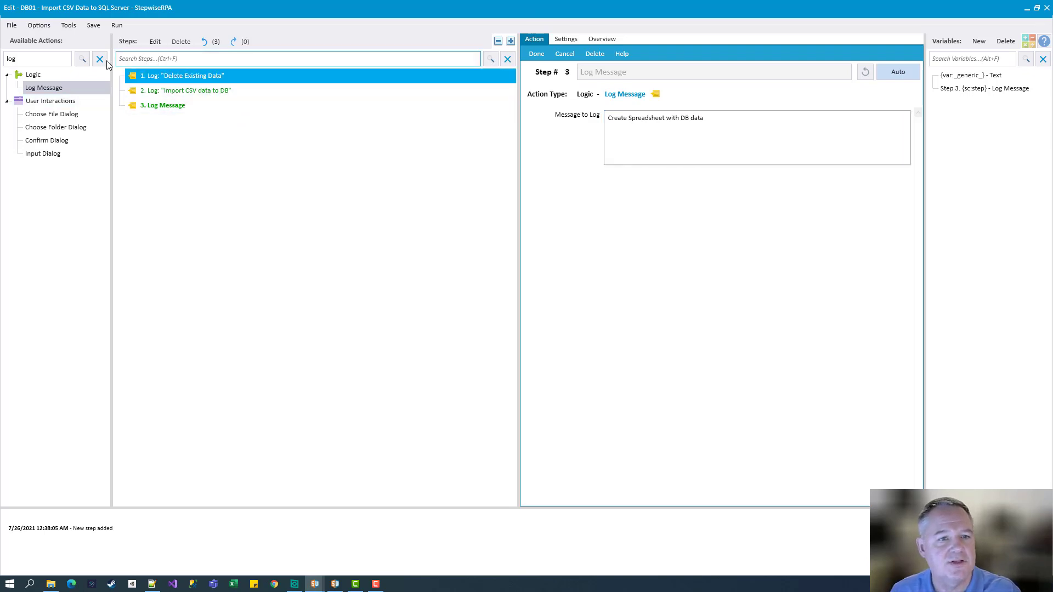
left_click(100, 59)
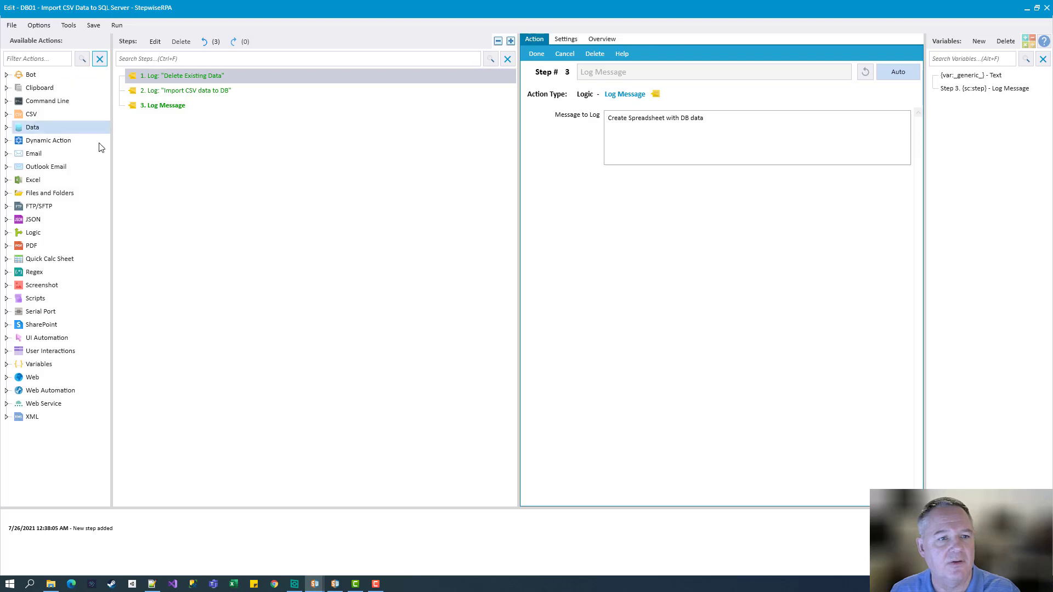
Insert Data > Run MS SQL Server Query as step 2, below the Delete Existing Data log
left_click(6, 127)
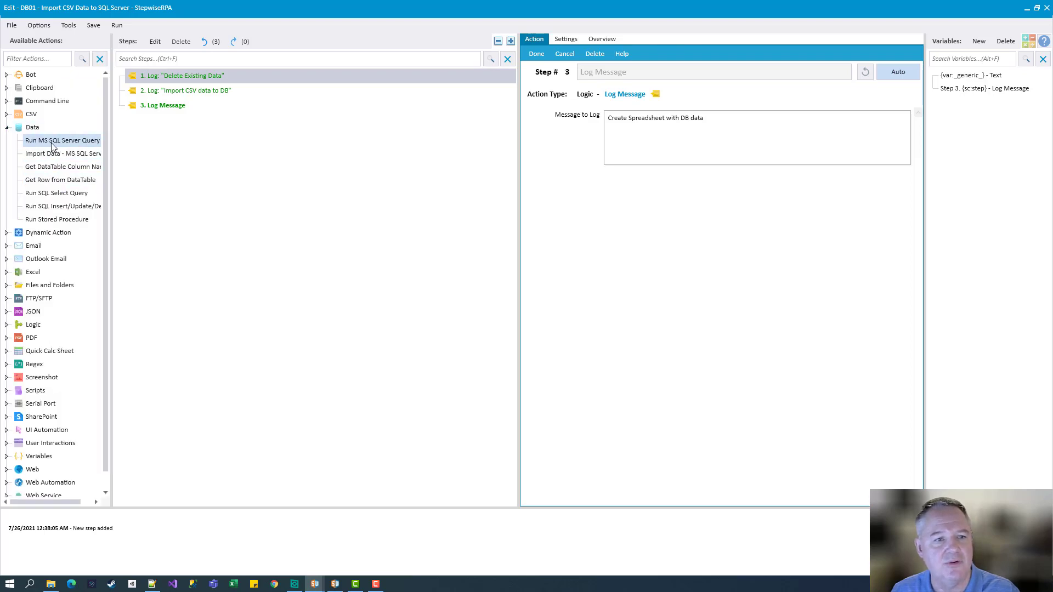
left_click(52, 140)
left_click(59, 156)
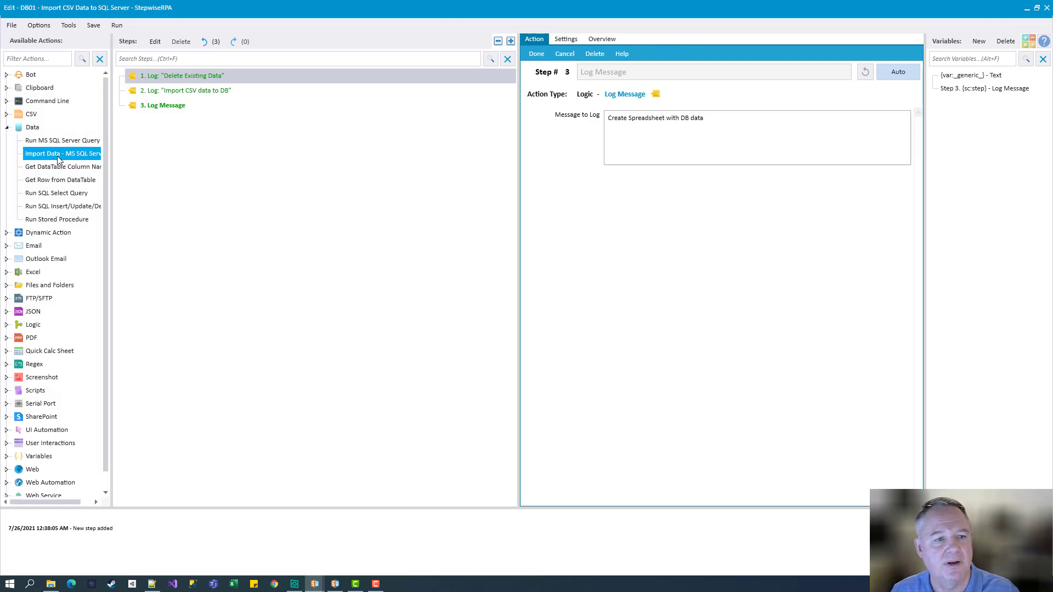
left_click(79, 141)
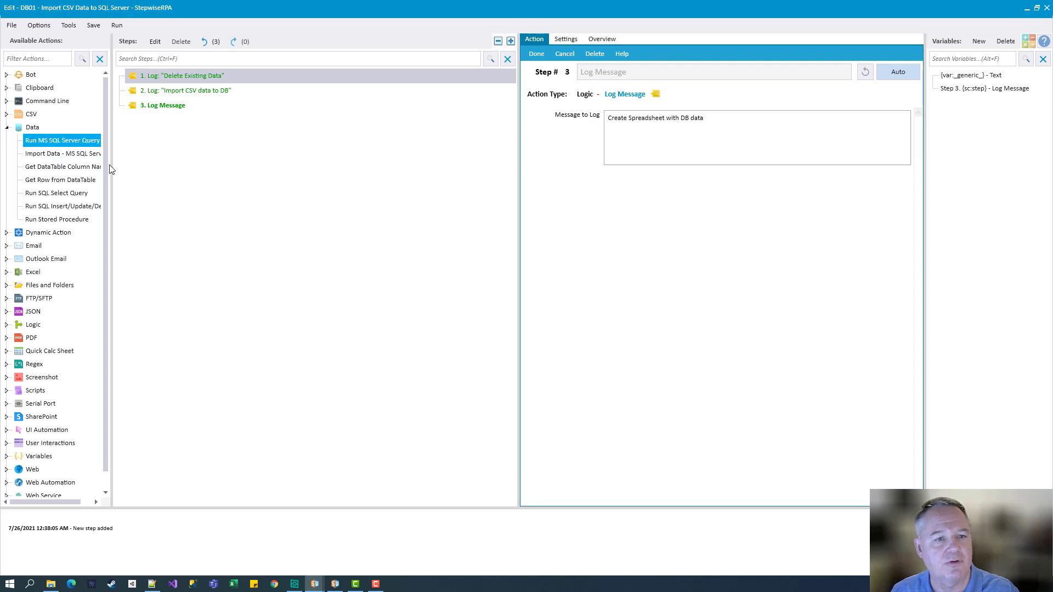
left_click_drag(117, 168, 125, 164)
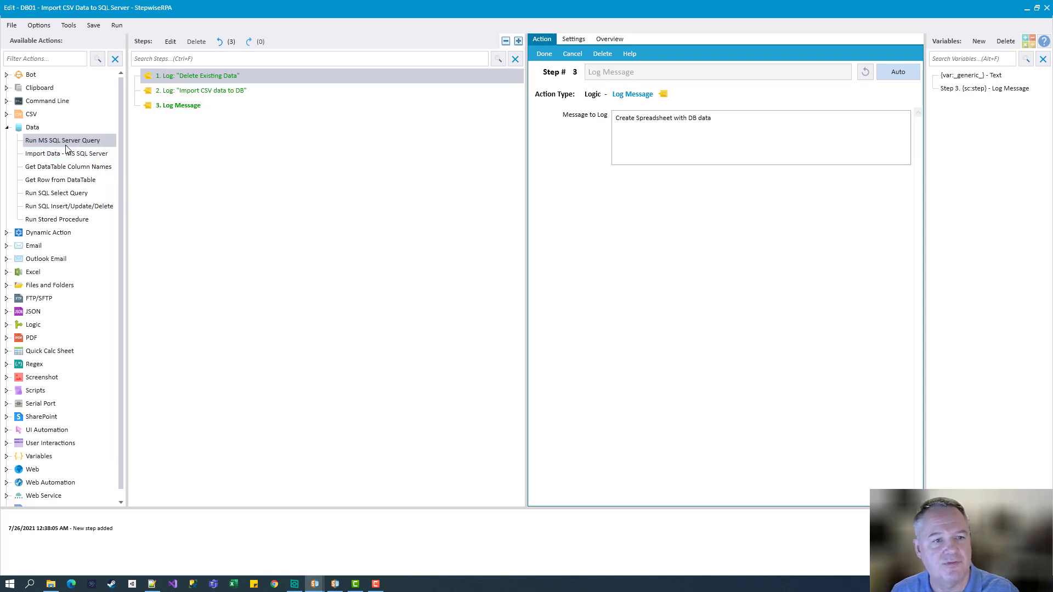
left_click_drag(63, 144, 258, 77)
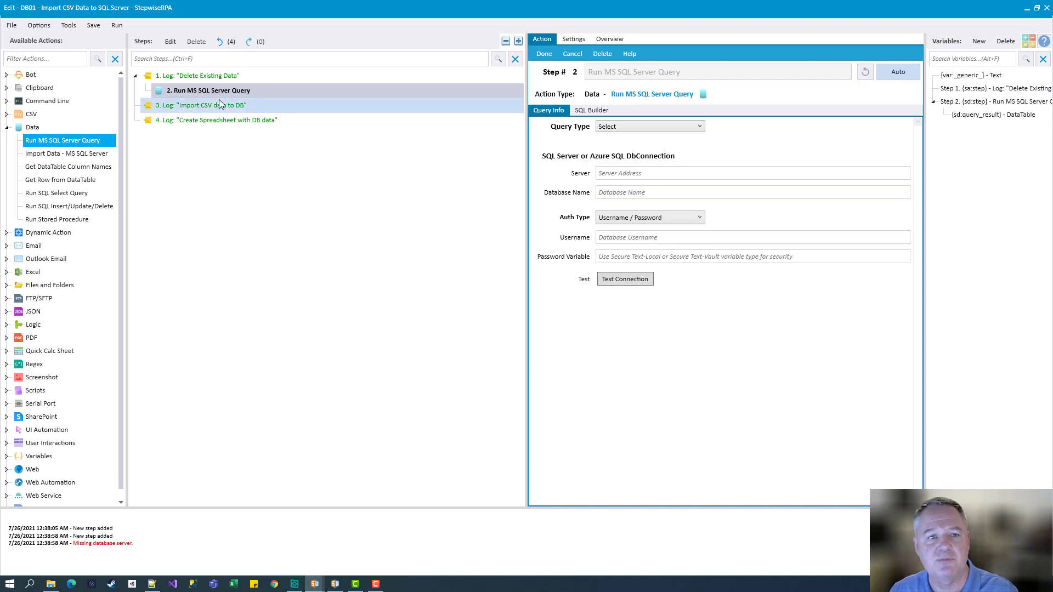
Set Query Type to Delete, server stepwisewebdbserver.database.windows.net, database StepwiseDemo
left_click(675, 128)
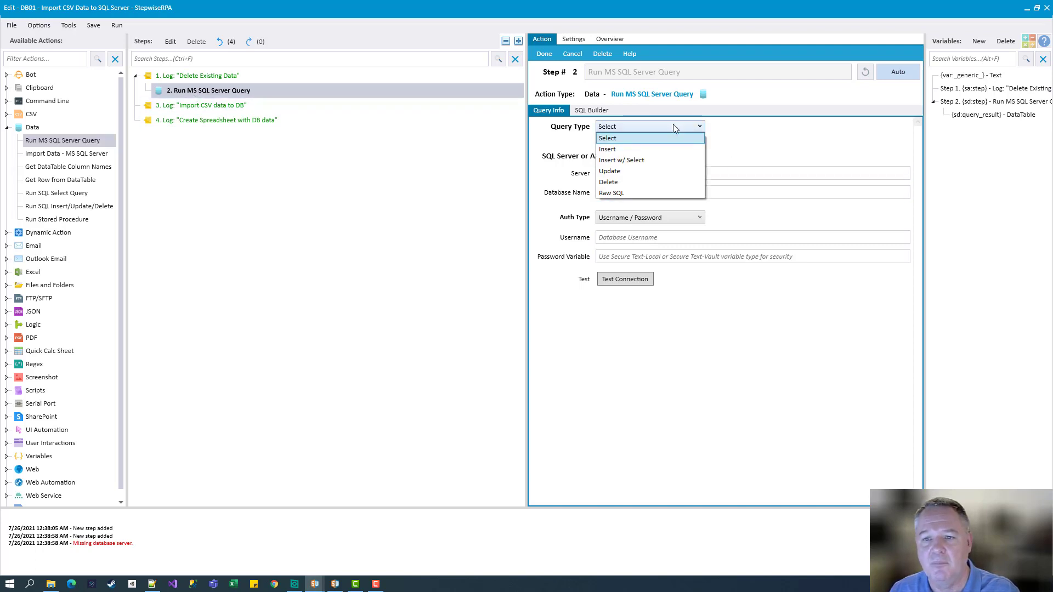
left_click(620, 182)
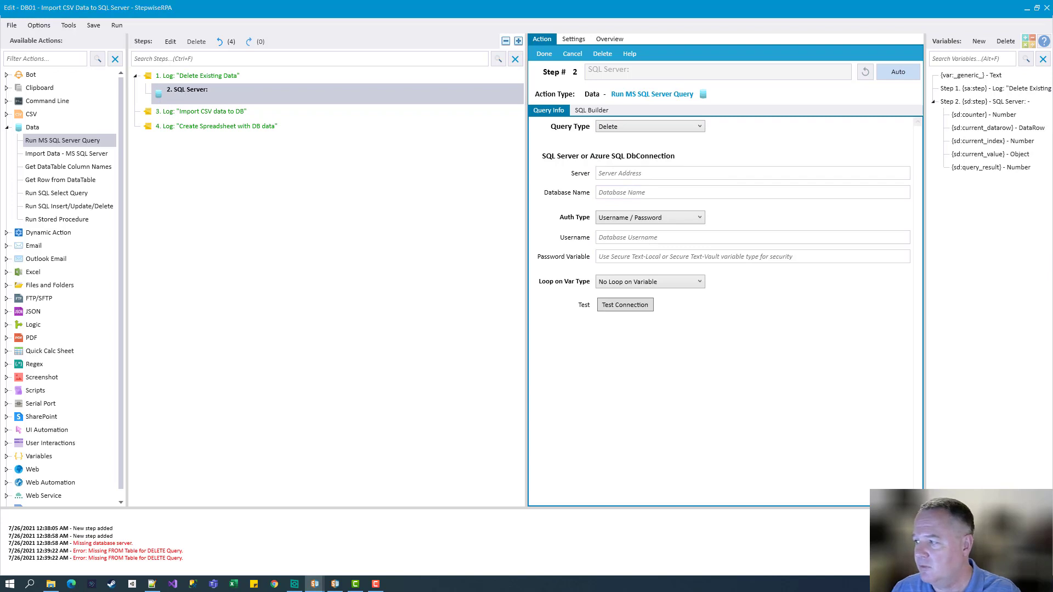
left_click(614, 174)
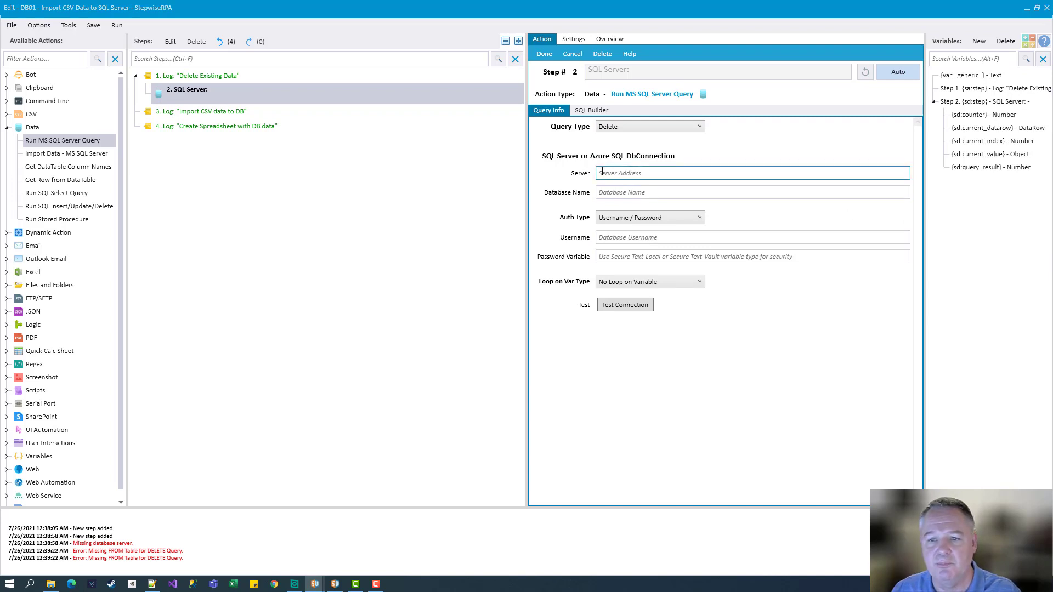
type("stepwisewebdbserver.database.windows.net")
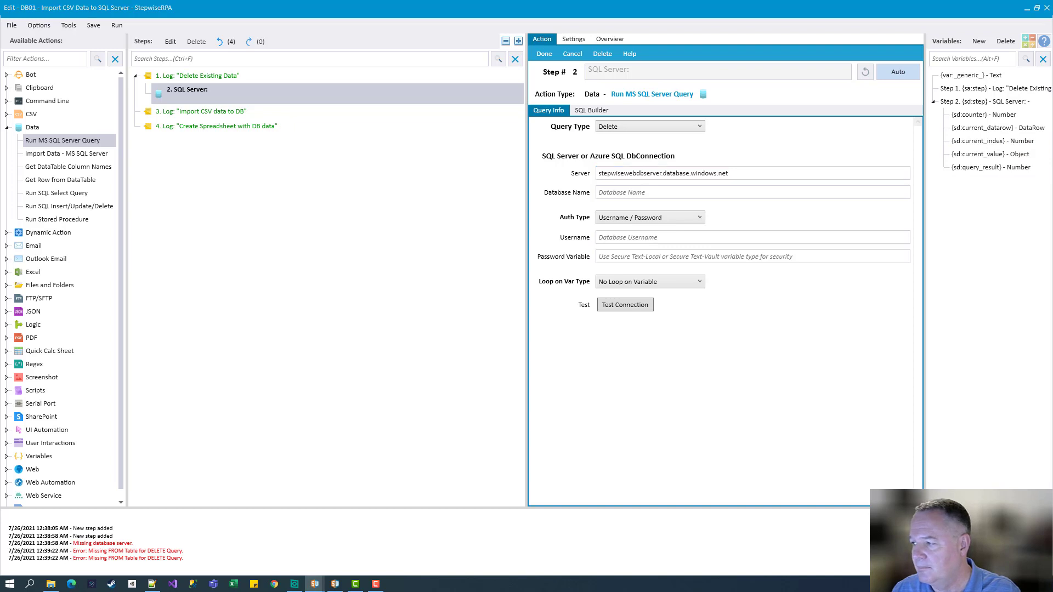
left_click(630, 192)
type("StepwiseDemo")
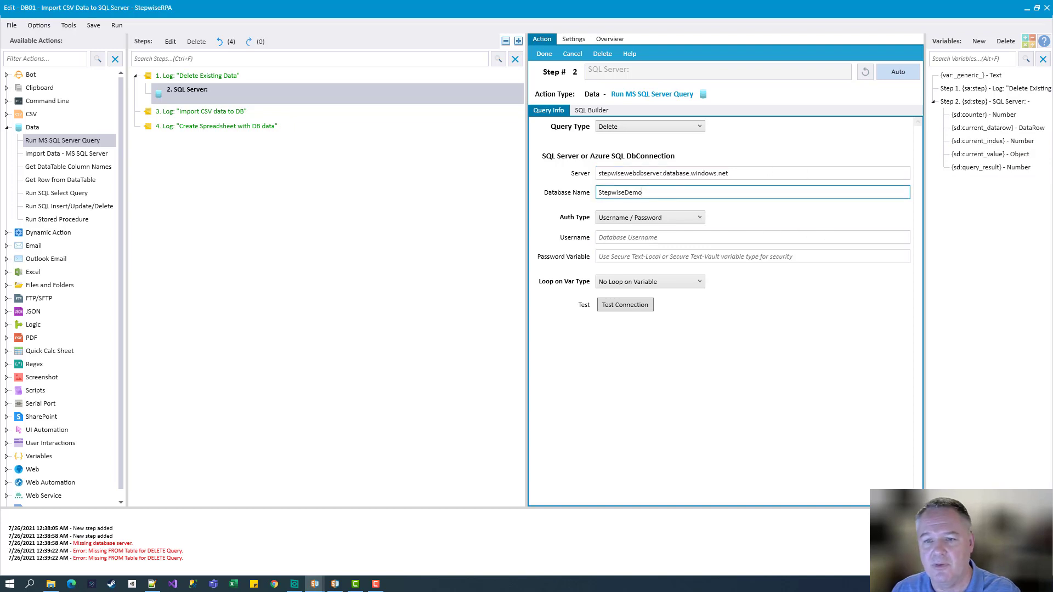
Keep Username / Password authentication and enter the database username
left_click(677, 218)
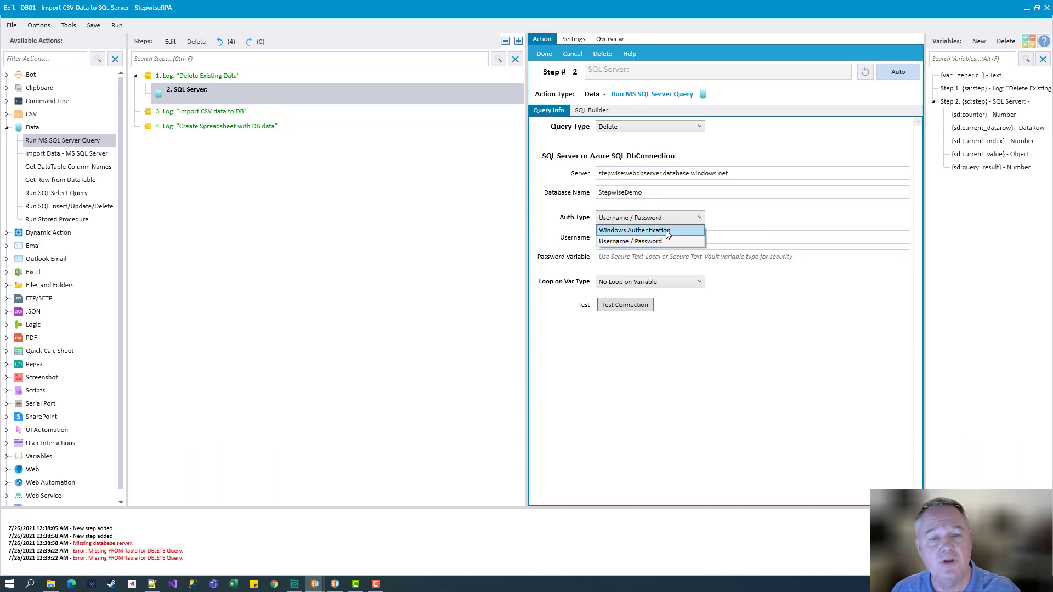
left_click(672, 241)
left_click(710, 238)
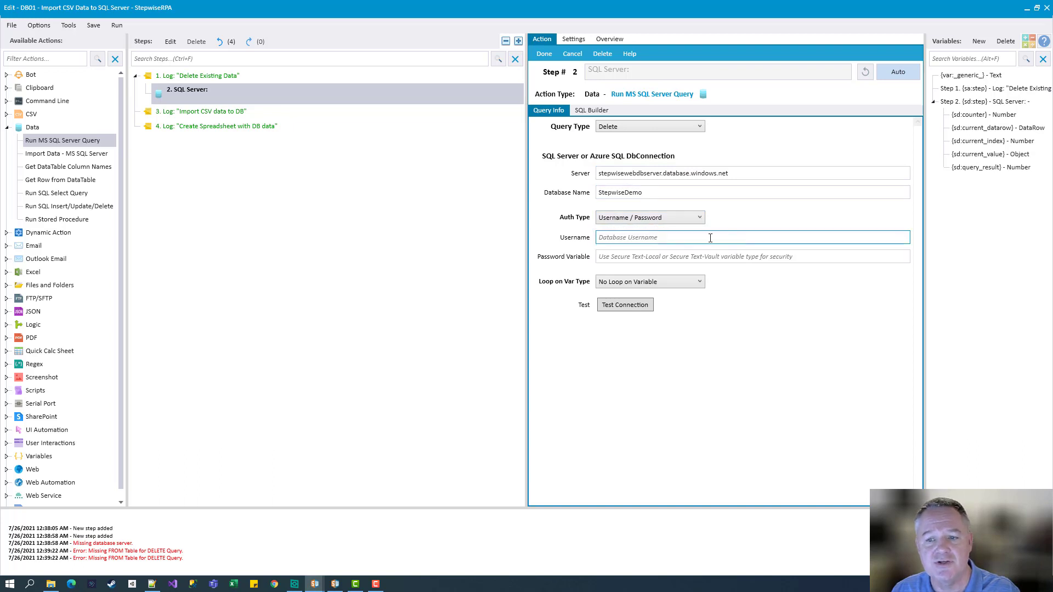
type("badabinko")
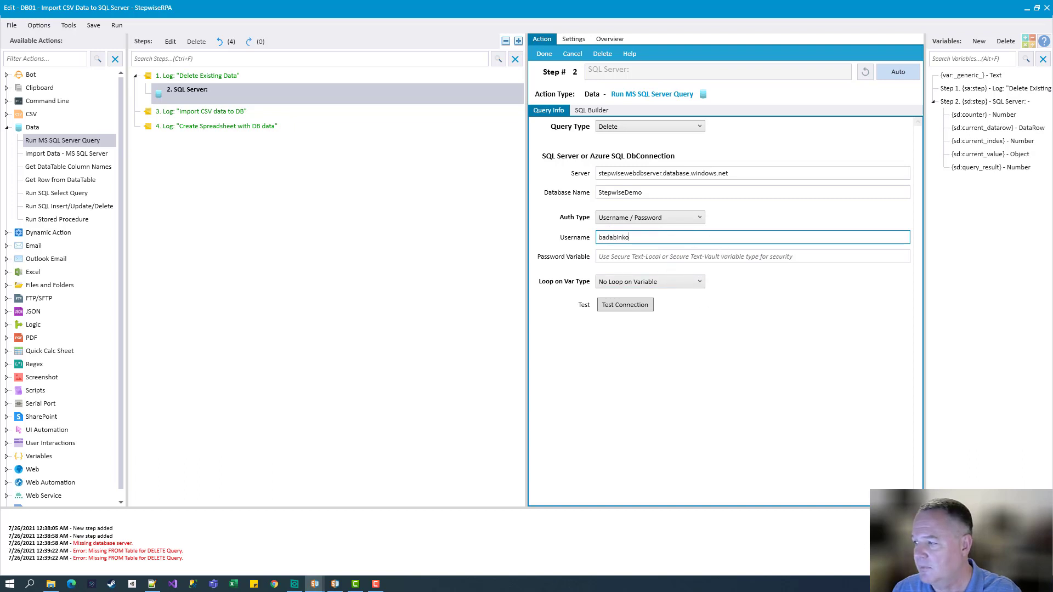
key("alt+Tab")
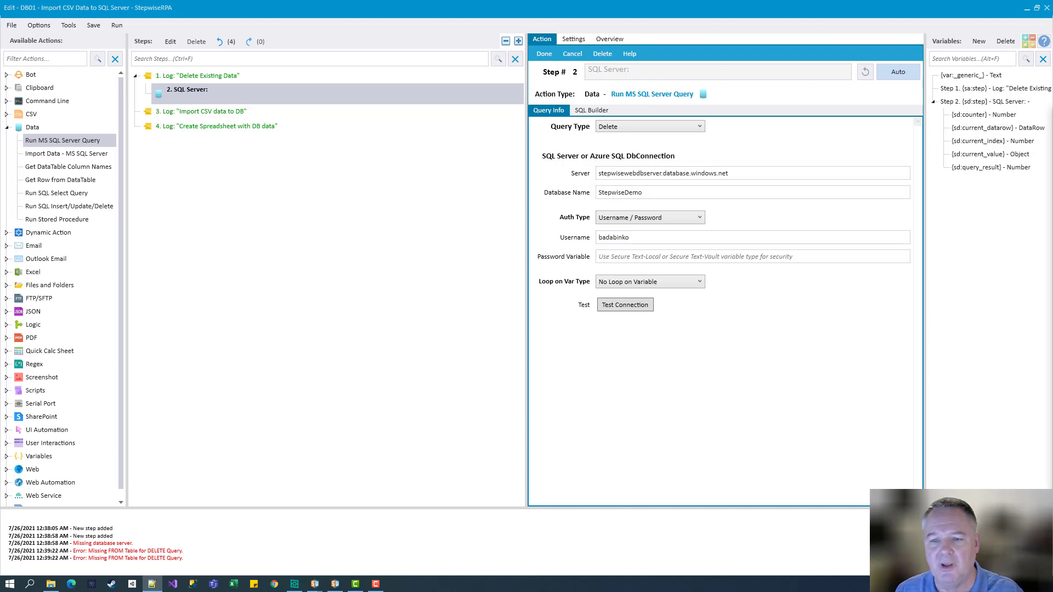
Clear the Password Variable field and start creating a new variable
left_click(719, 257)
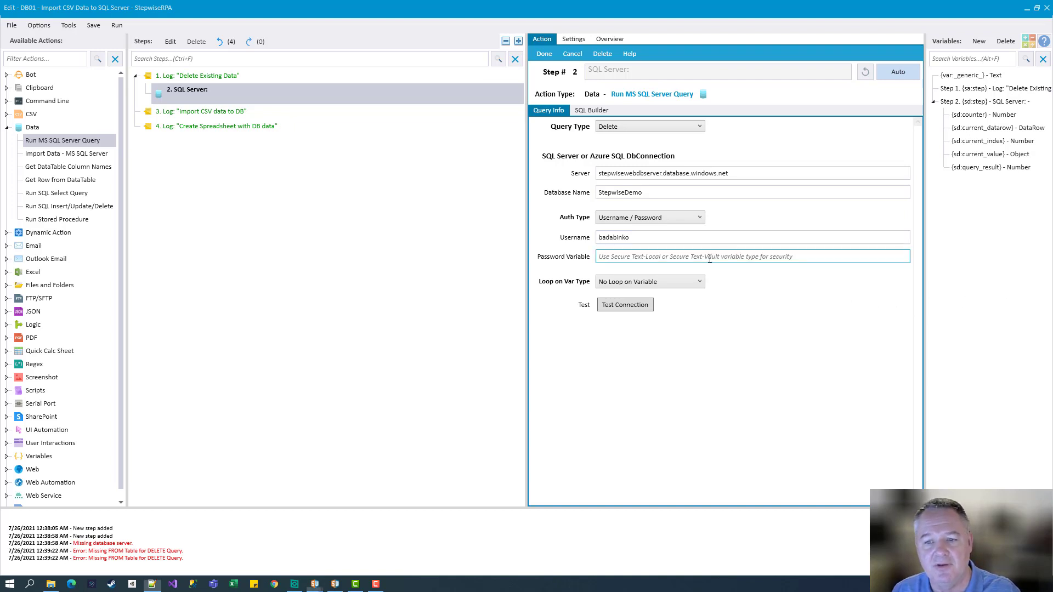
type("asdf")
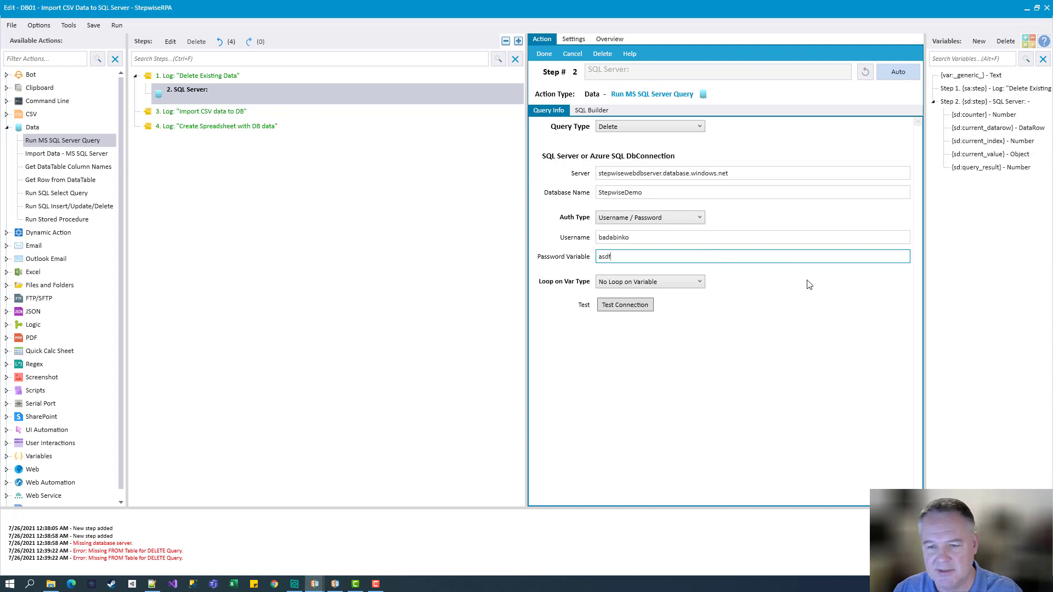
key("BackSpace")
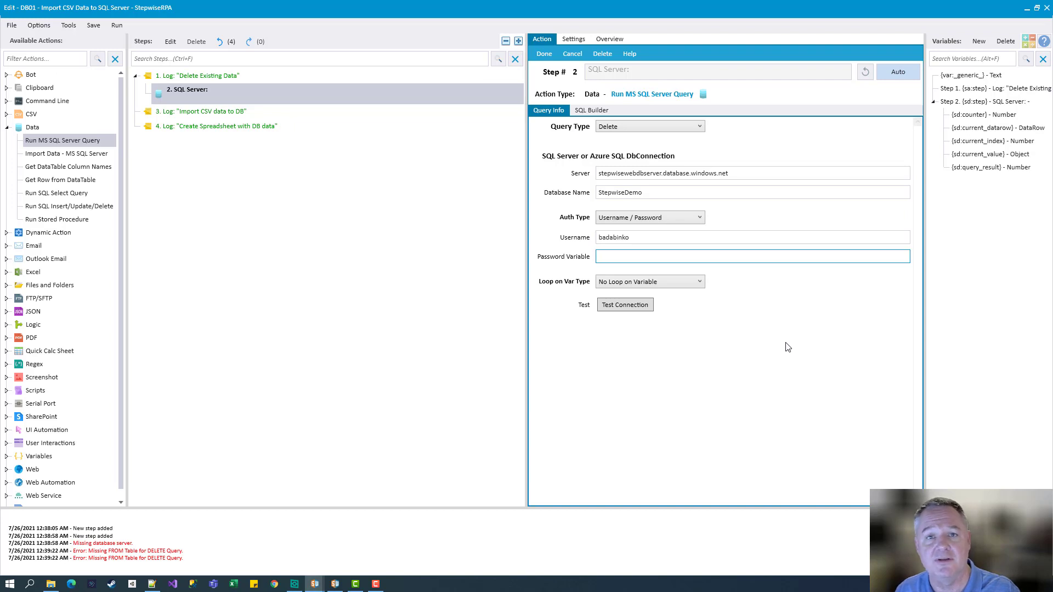
key("ctrl+n")
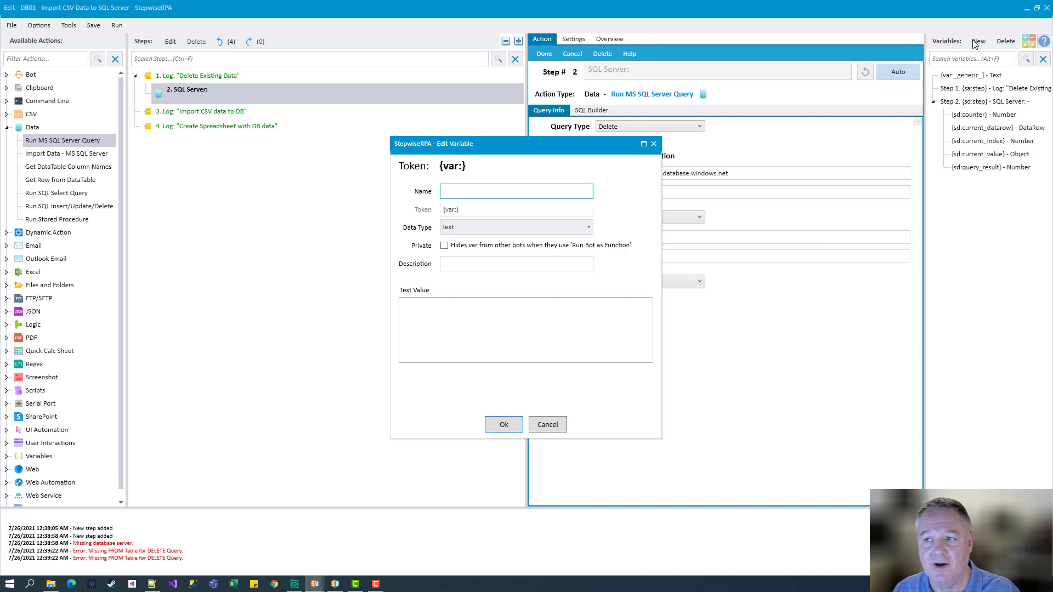
Name the new variable 'password' with data type Secure Text-Local
left_click_drag(432, 145, 678, 231)
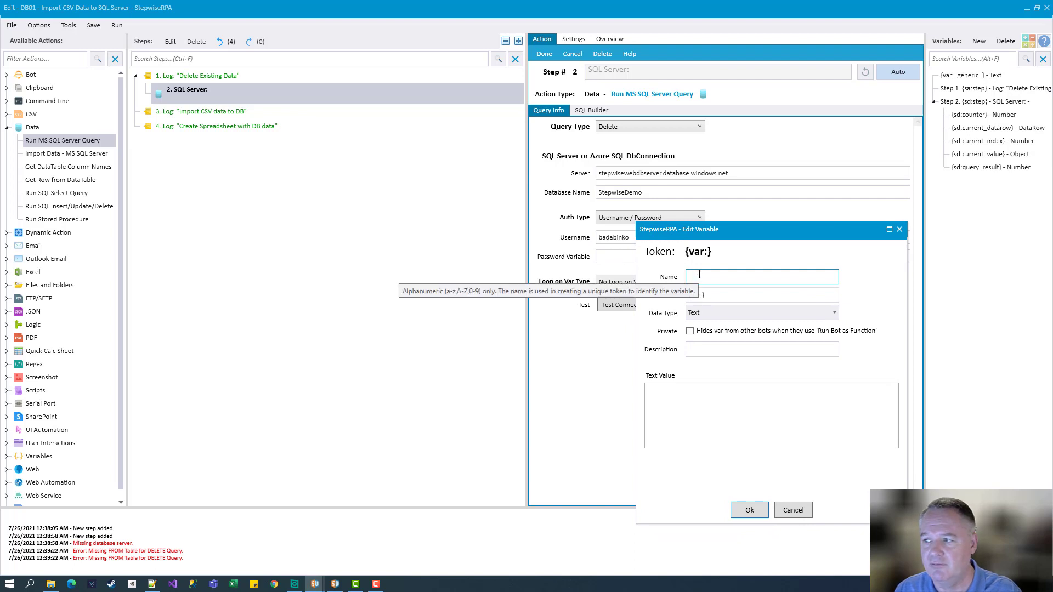
type("pass")
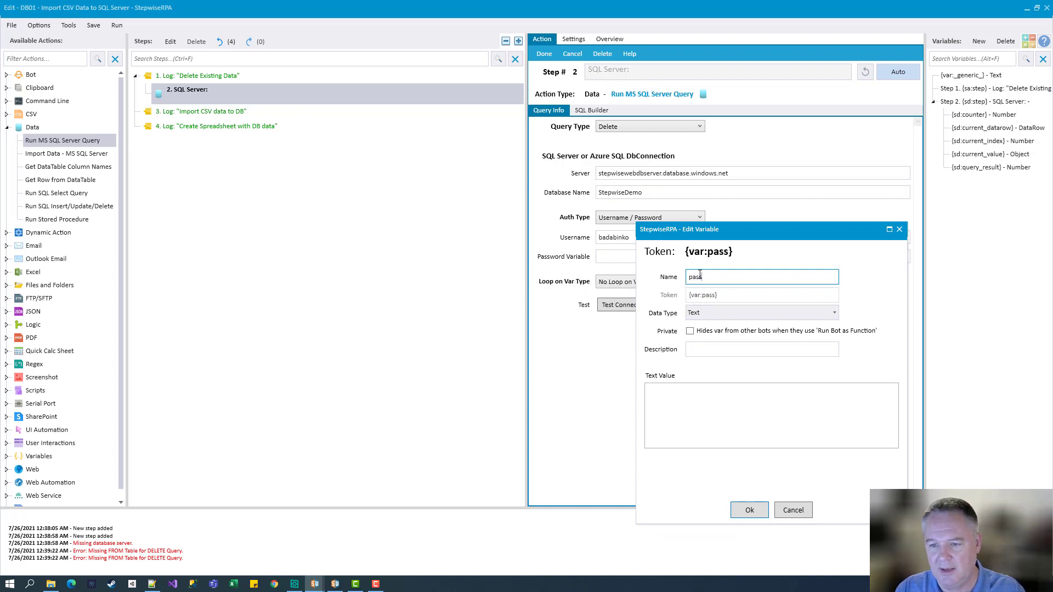
type("word")
key("Tab")
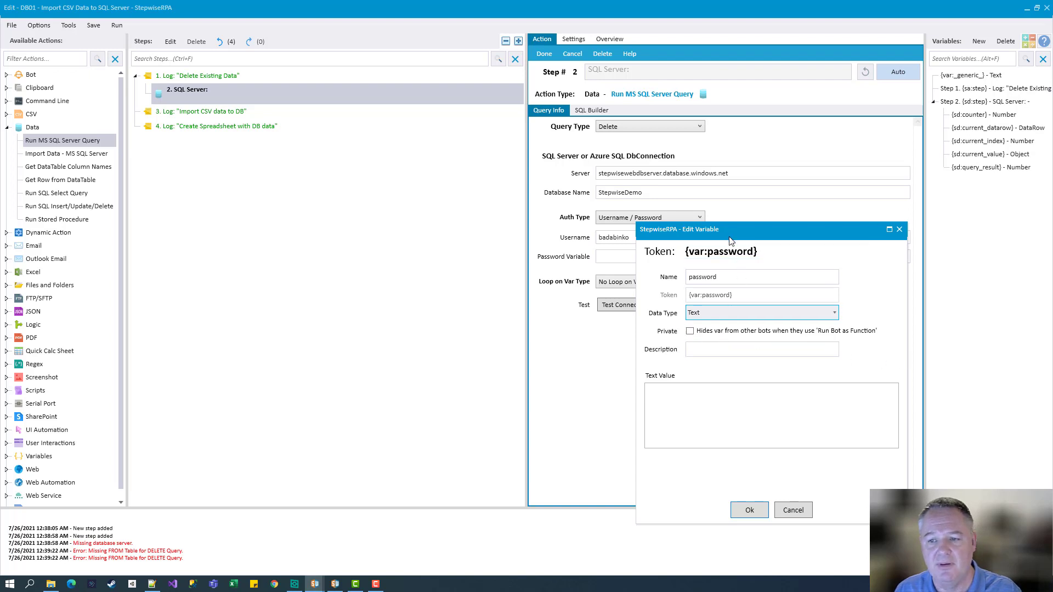
left_click_drag(730, 236, 517, 126)
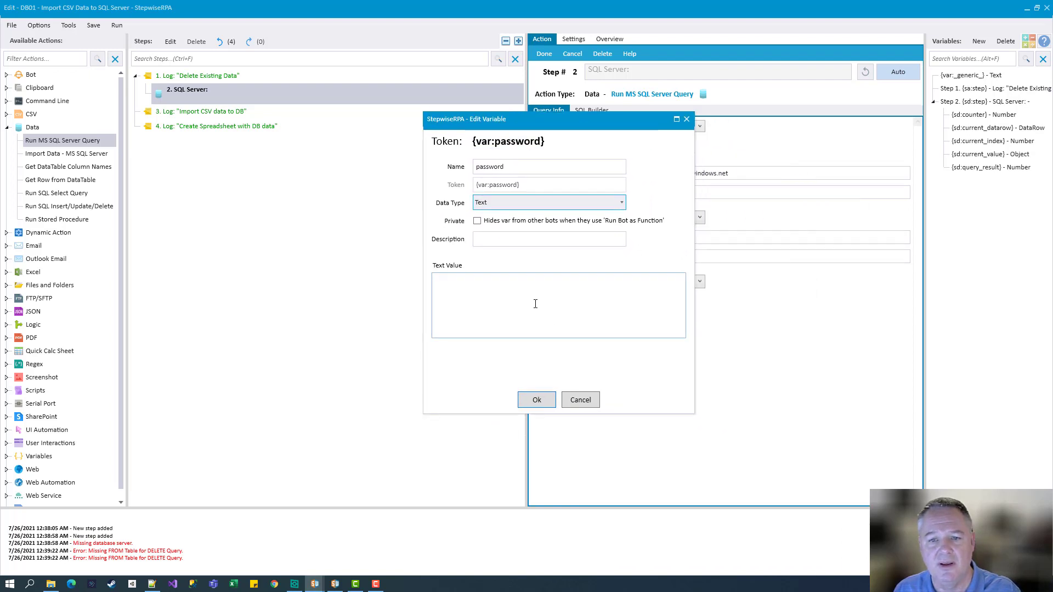
key("Down")
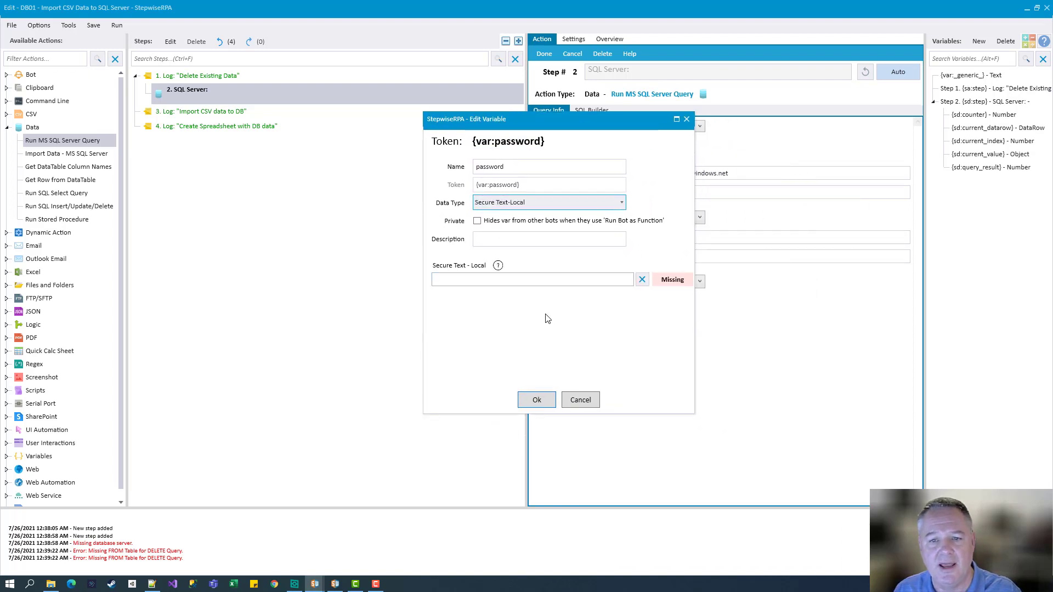
left_click(609, 204)
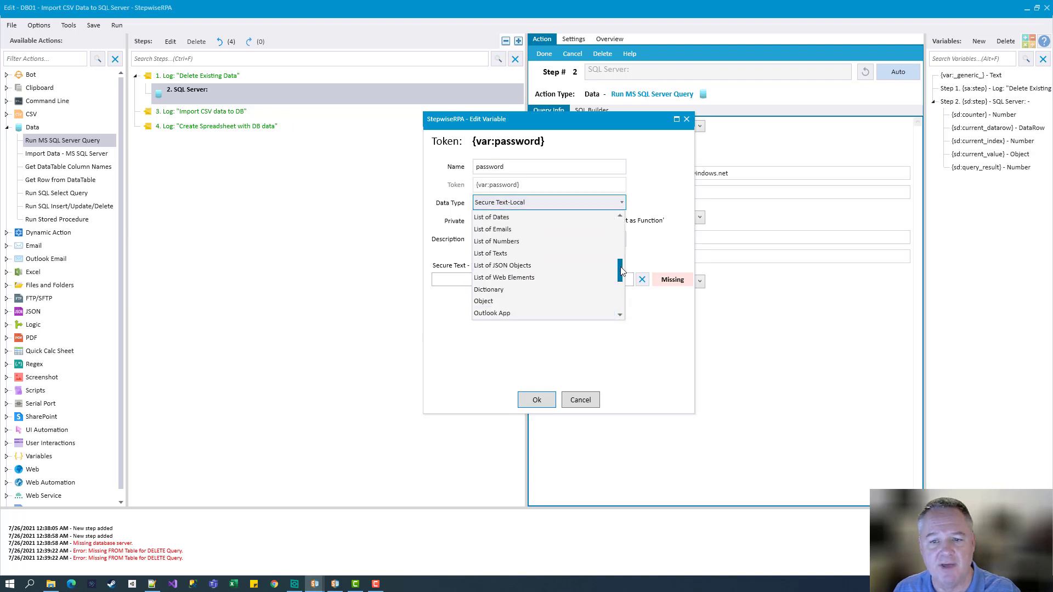
left_click_drag(621, 270, 629, 287)
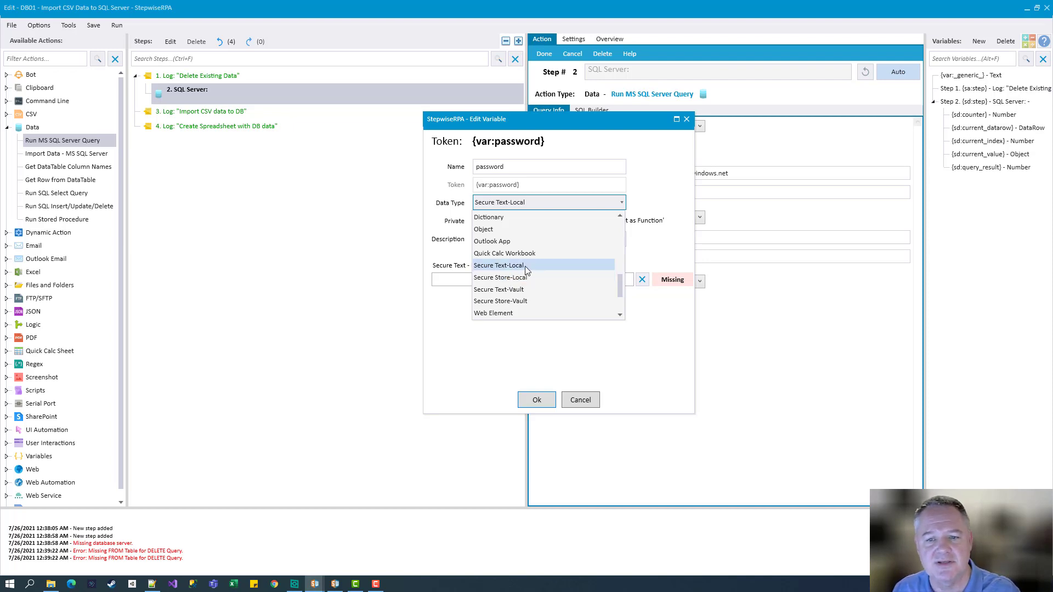
left_click(525, 265)
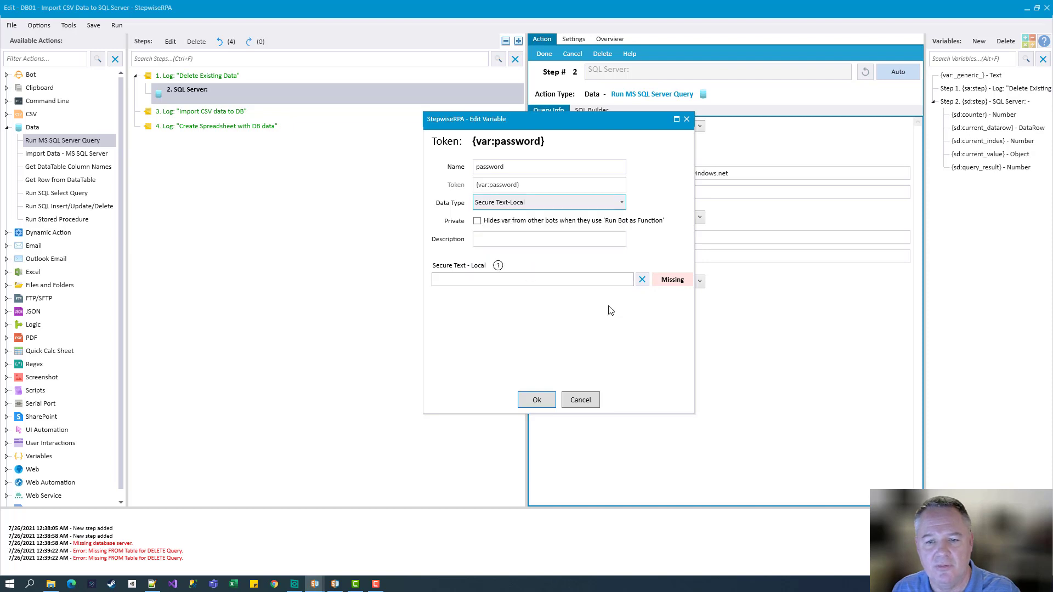
Paste the database password as the variable's secure value and save the variable
type("pass")
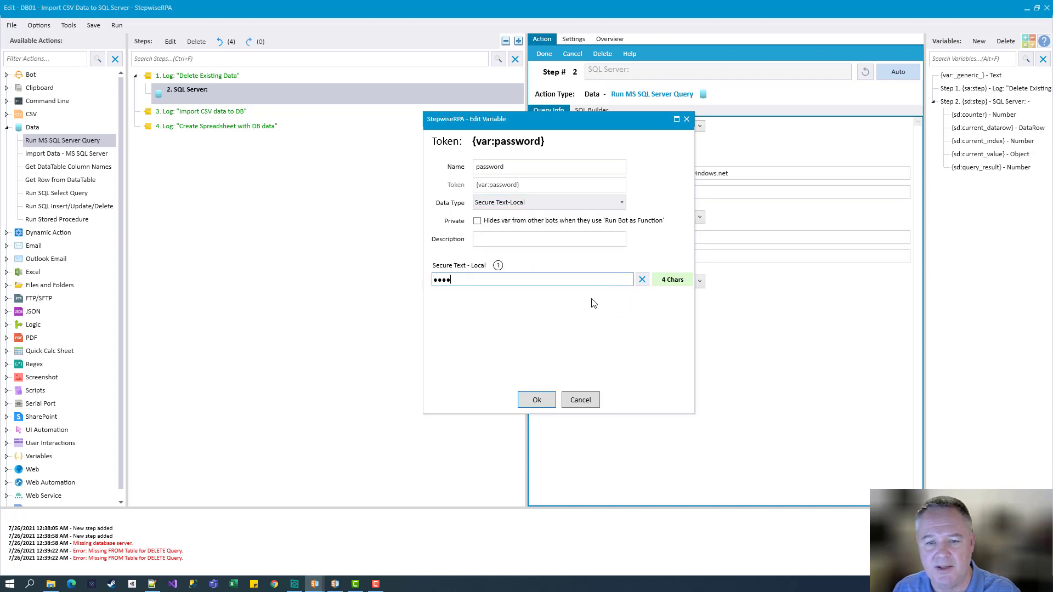
key("ctrl+a")
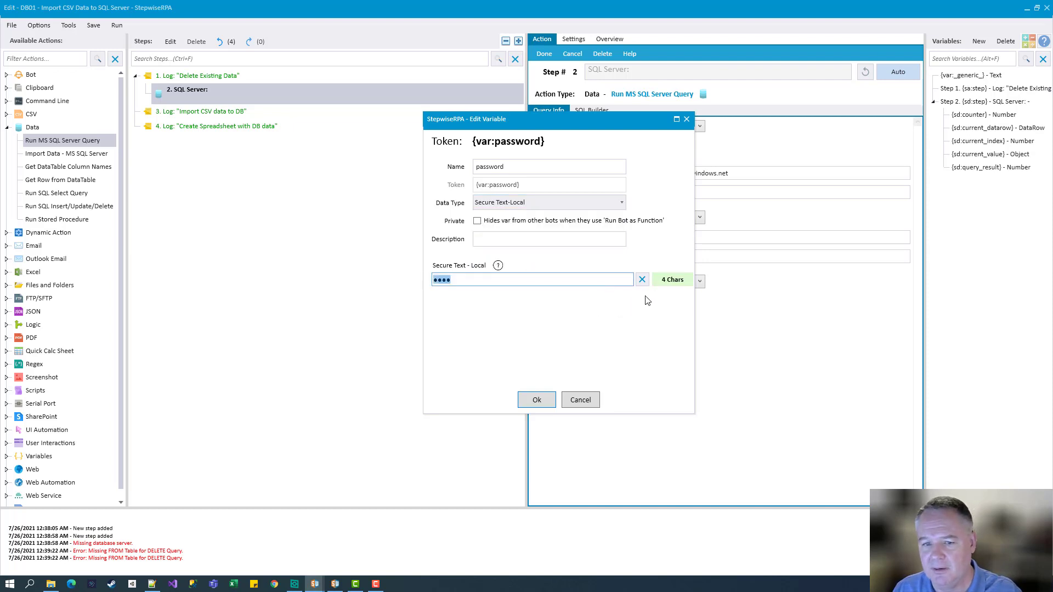
key("BackSpace")
left_click(151, 583)
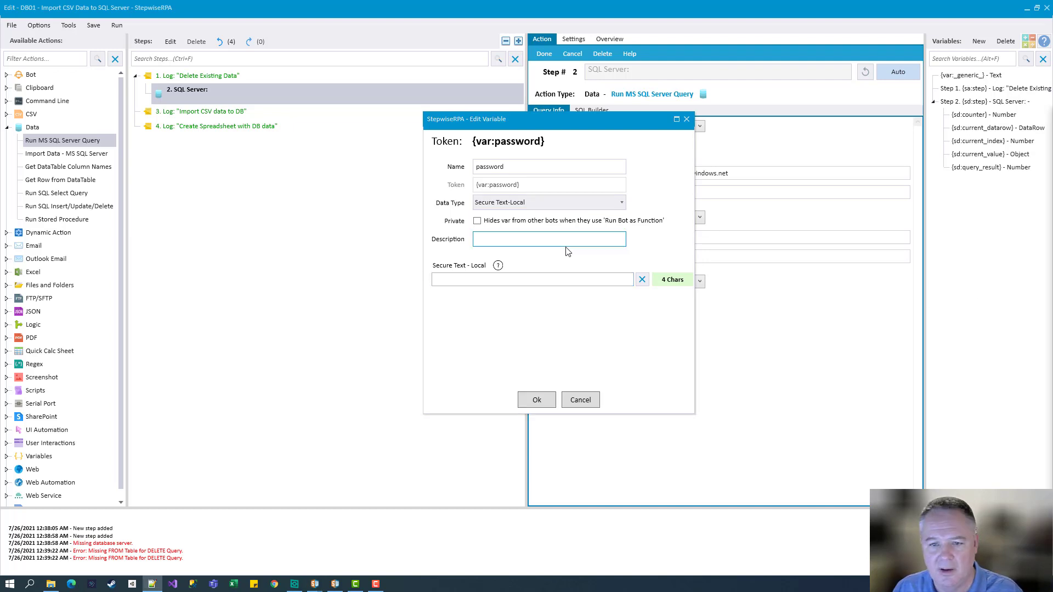
left_click(529, 279)
key("ctrl+v")
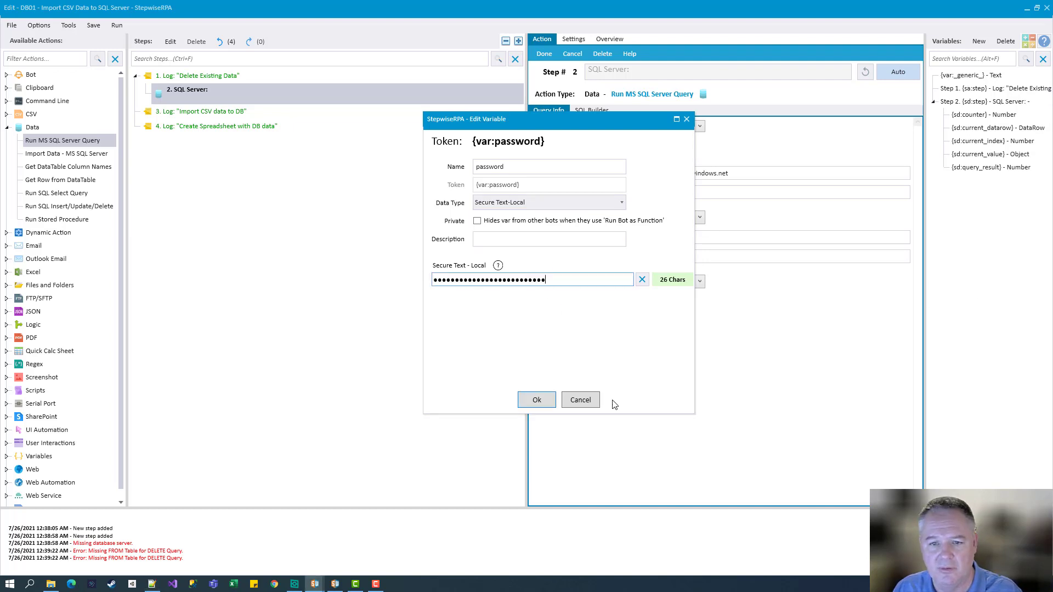
left_click(536, 401)
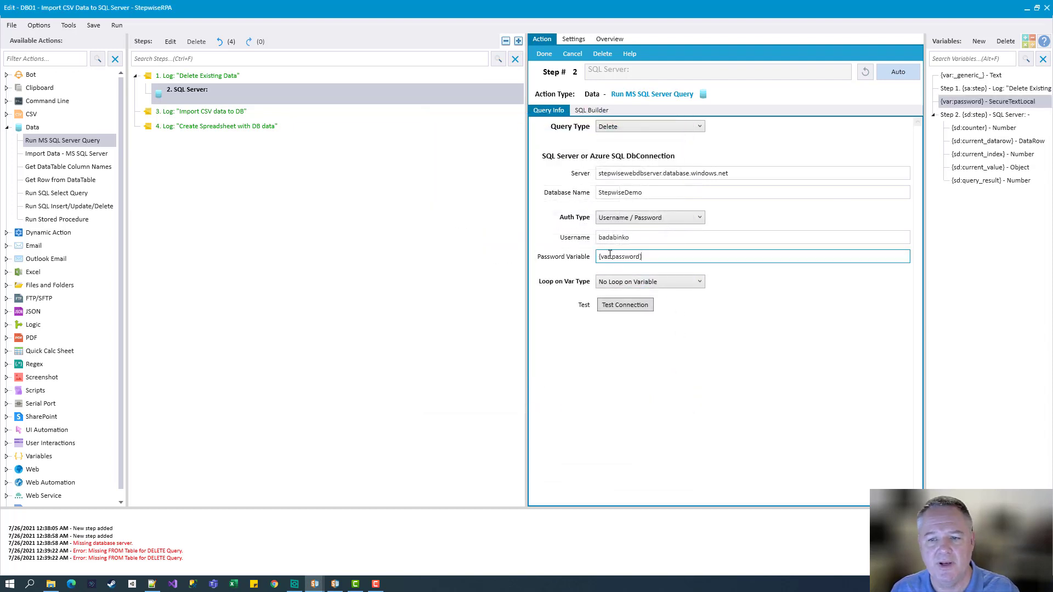
Put a single {var:password} in the Password field and confirm the connection succeeds
left_click_drag(963, 102, 735, 258)
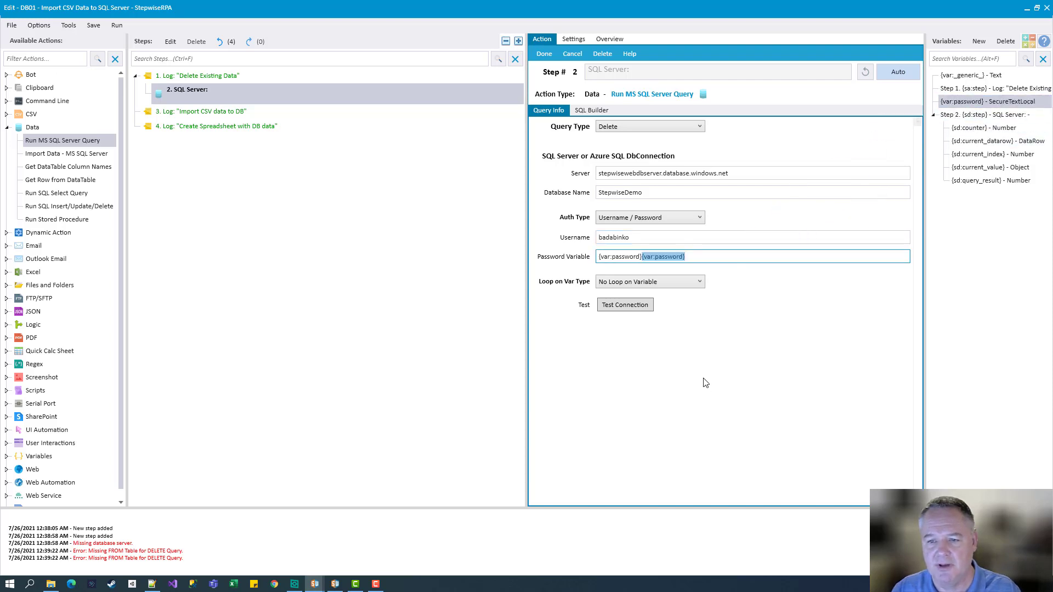
key("Delete")
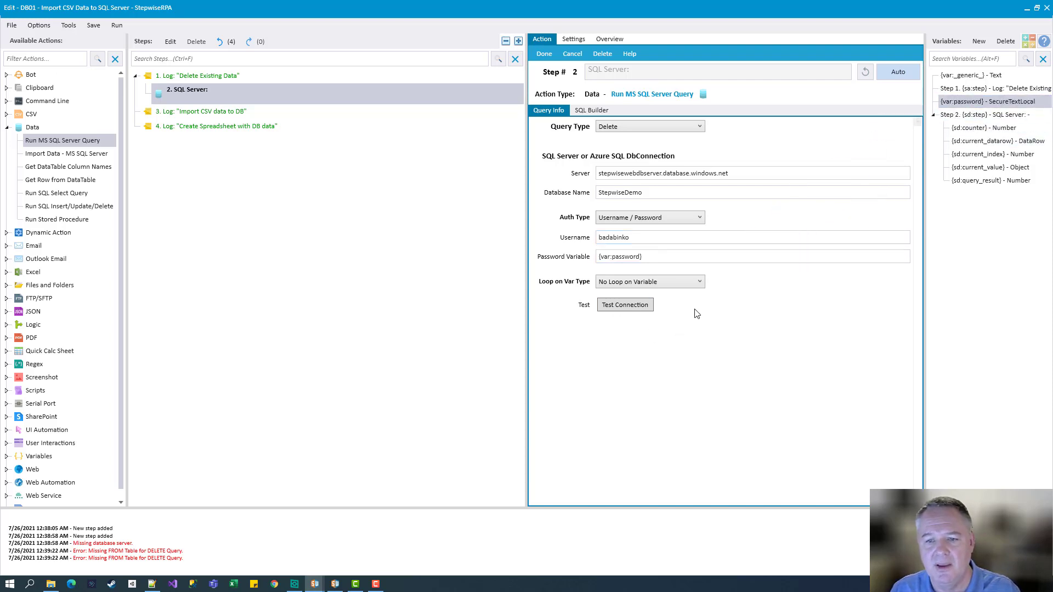
left_click(625, 305)
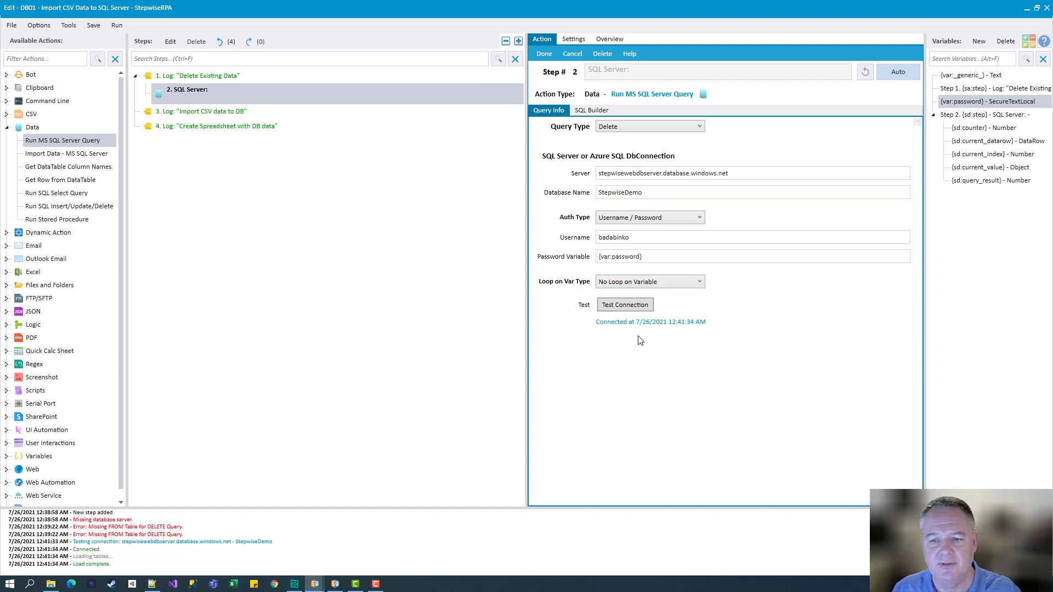
left_click(591, 111)
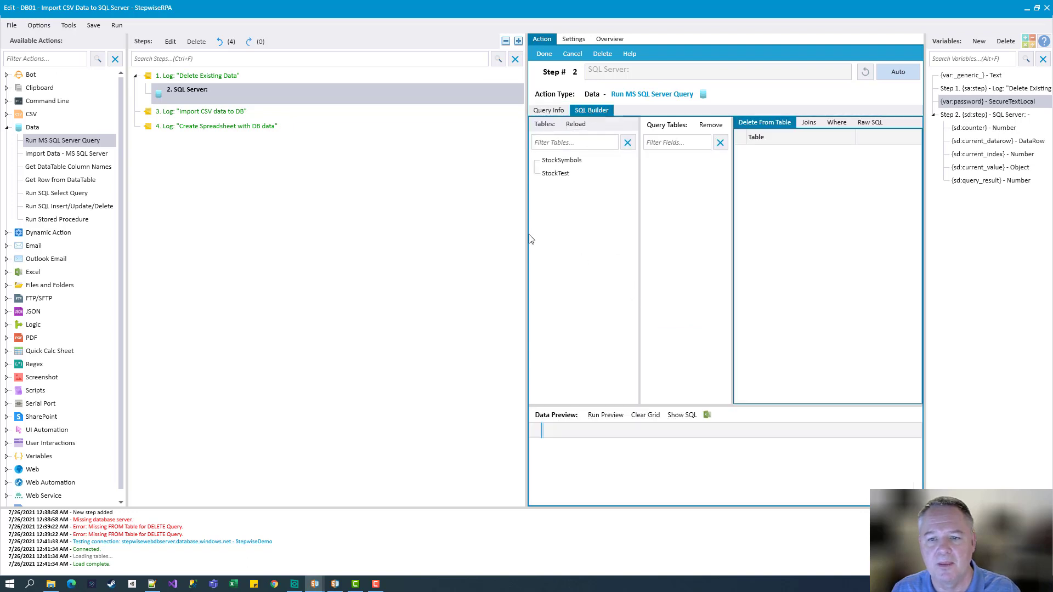
Drag the StockSymbols table into Query Tables, producing three copies
left_click_drag(529, 239, 372, 216)
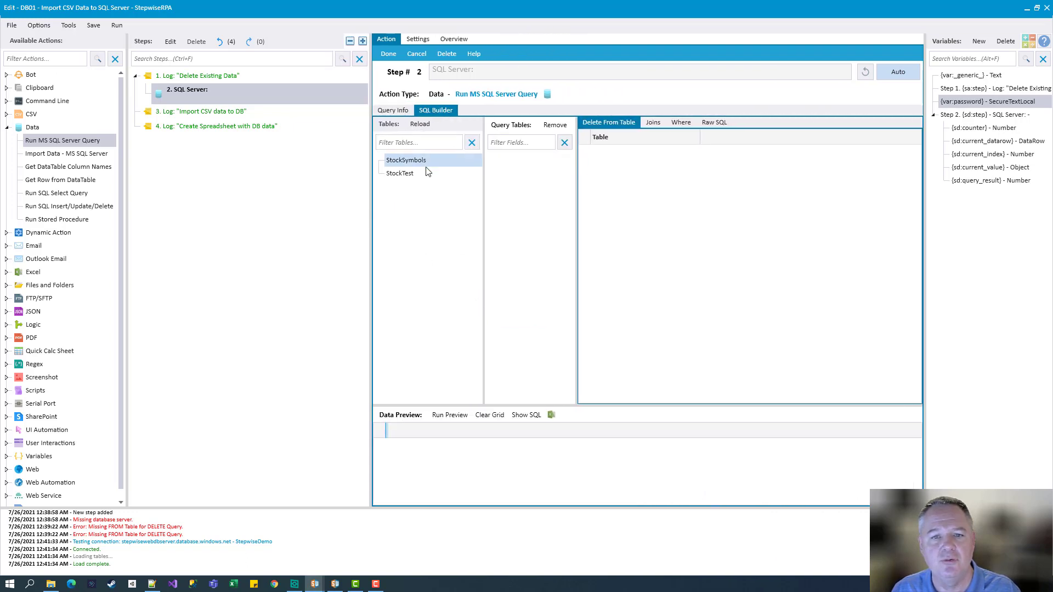
left_click(426, 173)
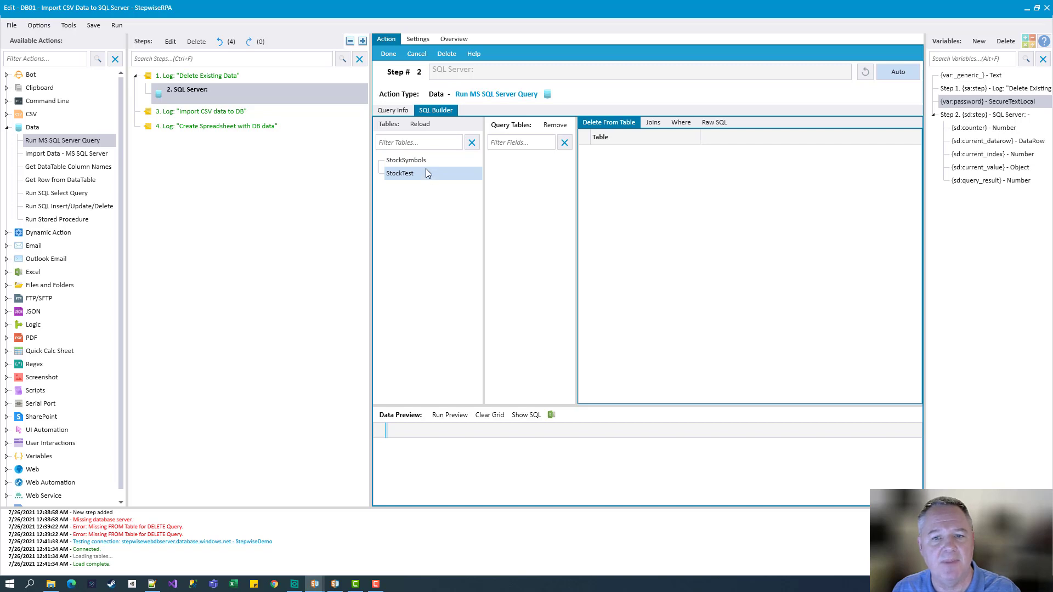
left_click(403, 161)
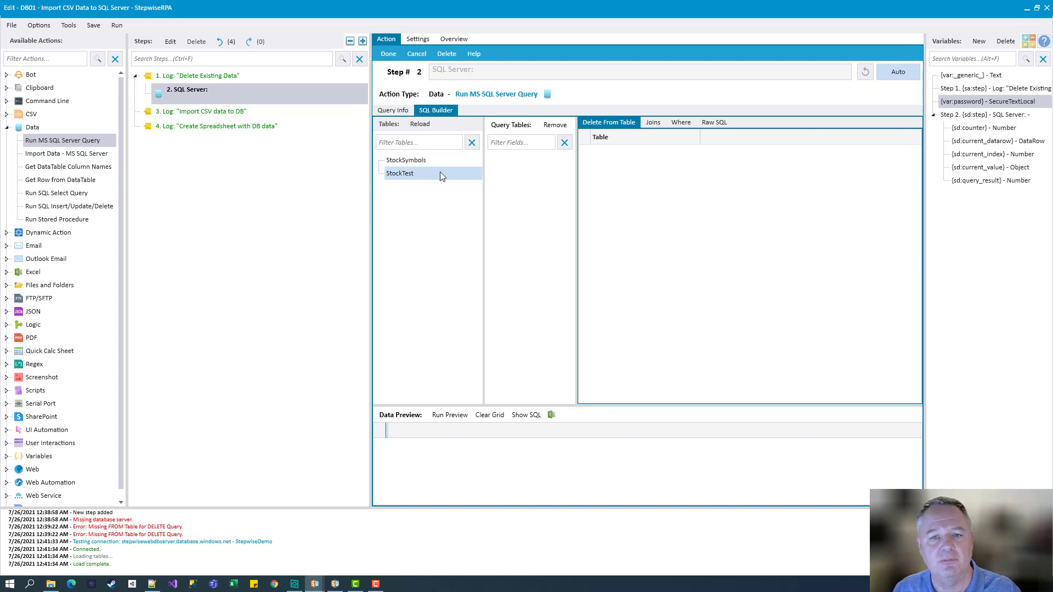
left_click_drag(410, 160, 527, 189)
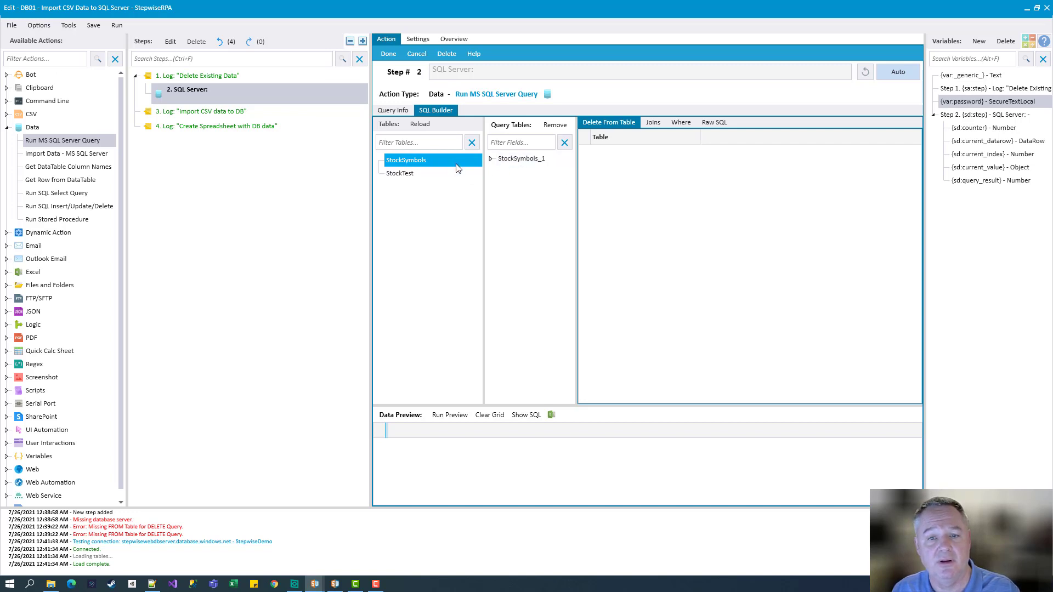
left_click_drag(406, 161, 483, 200)
left_click_drag(422, 160, 536, 225)
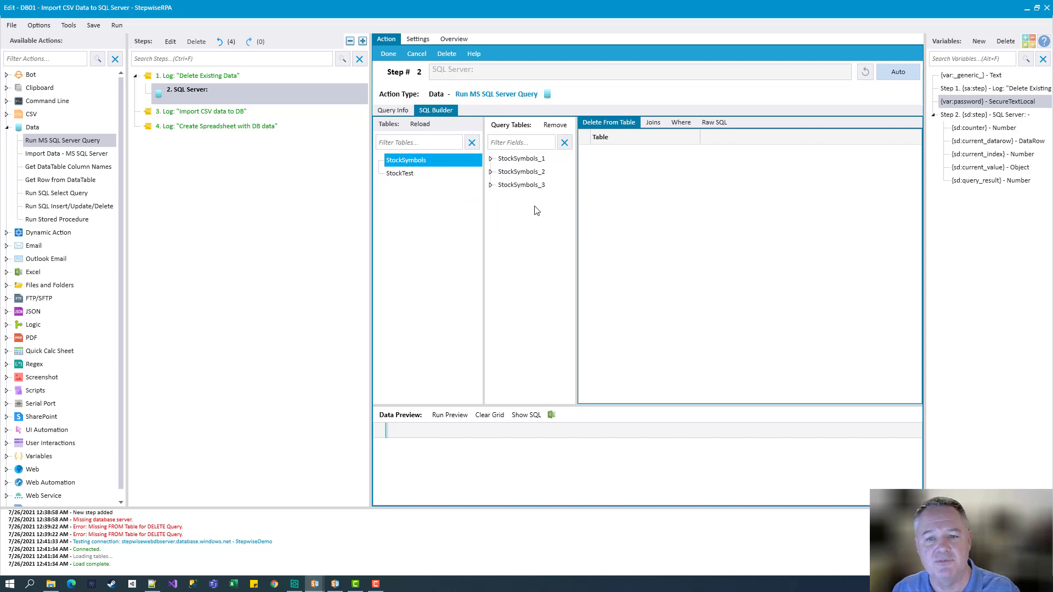
Remove the duplicate StockSymbols_3 and StockSymbols_2 copies from the query
left_click(526, 185)
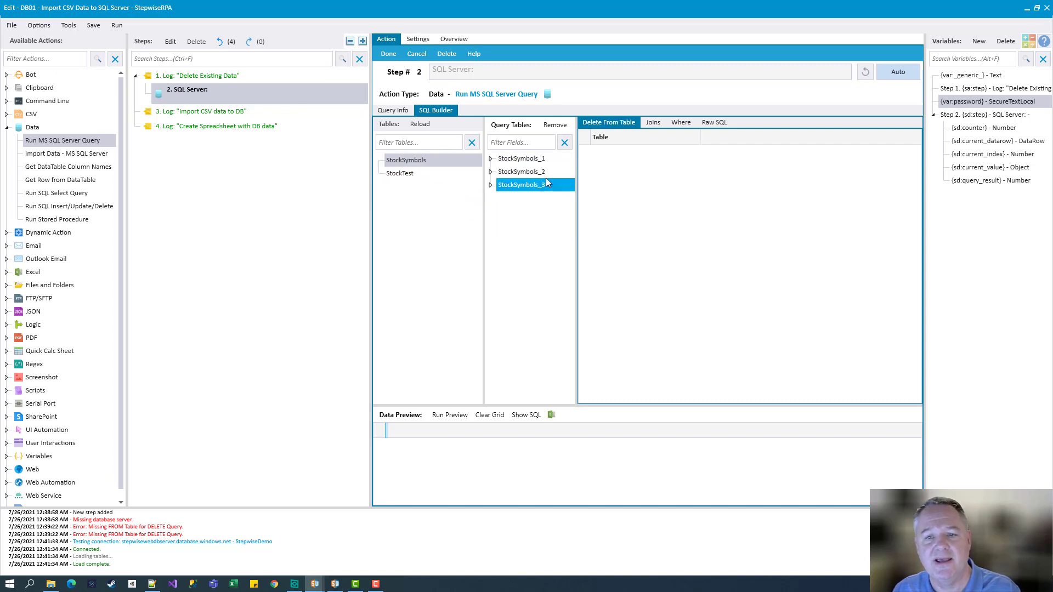
left_click(555, 130)
left_click(532, 307)
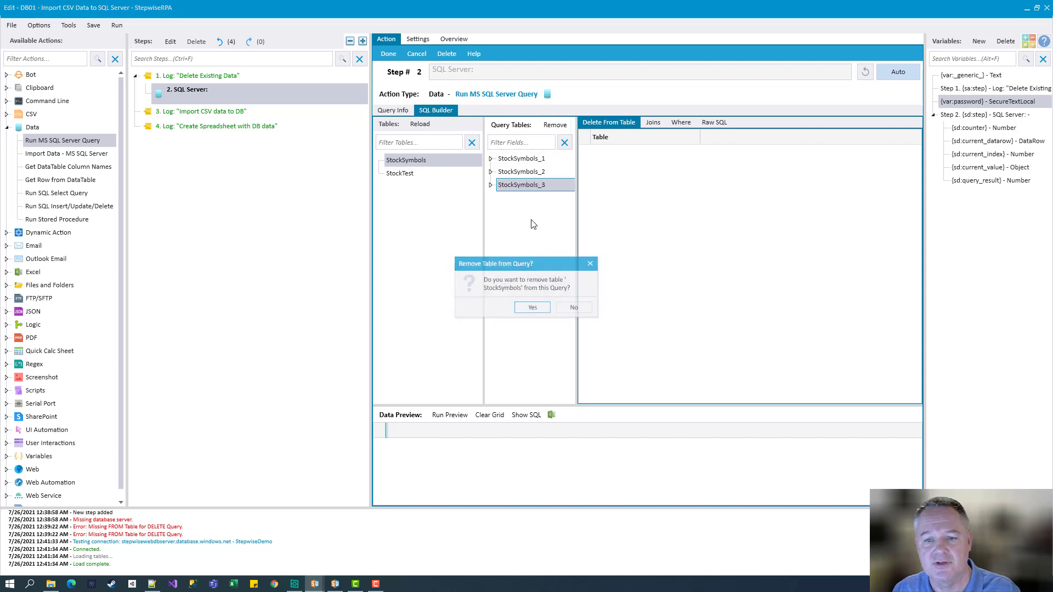
left_click(523, 173)
left_click(555, 125)
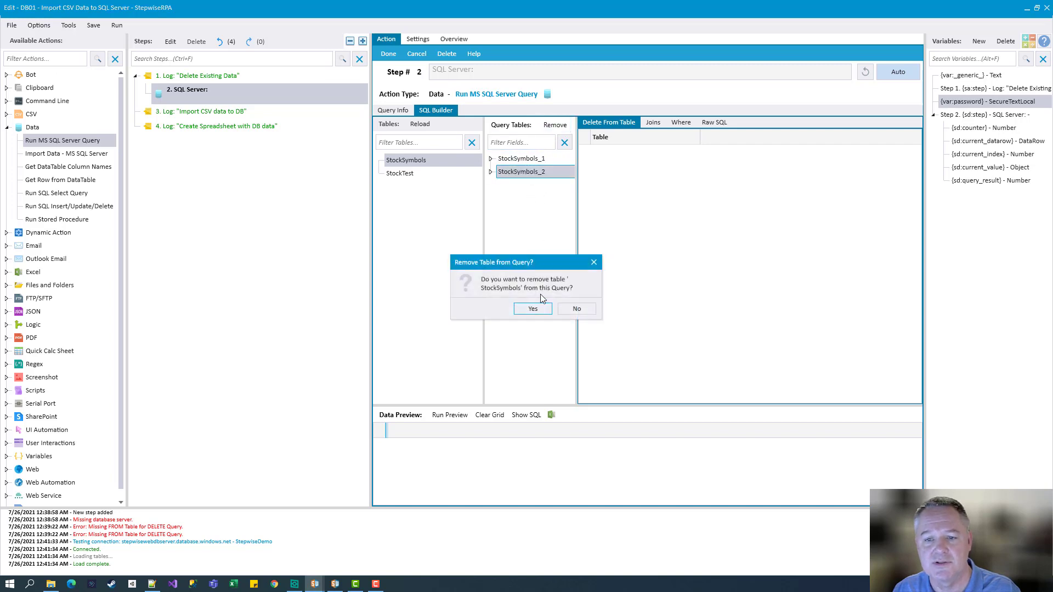
left_click(533, 309)
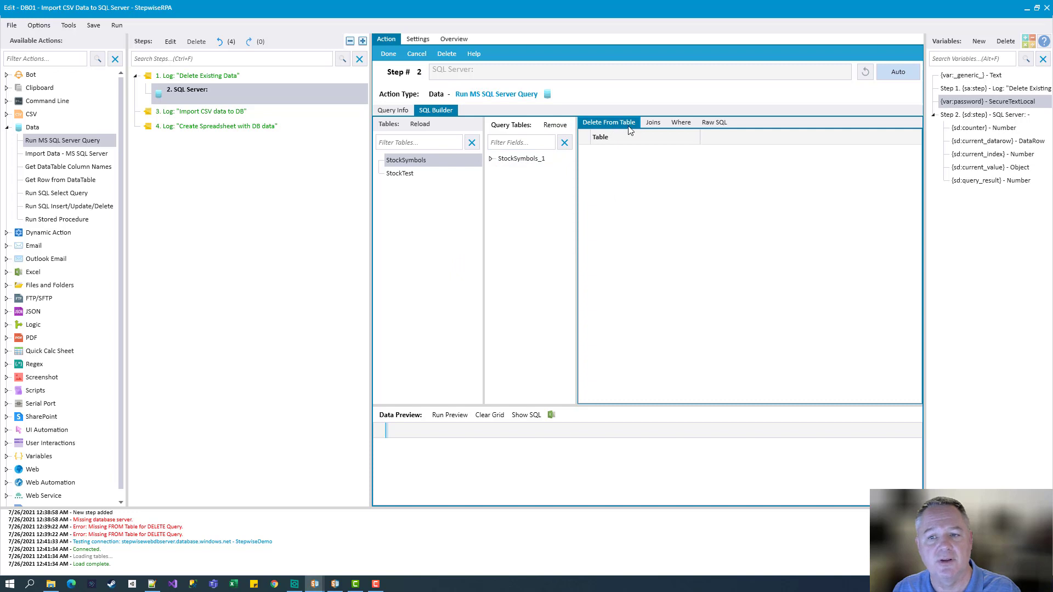
Make StockSymbols_1 the Delete From table and add a Where condition on Id
left_click_drag(505, 159, 609, 188)
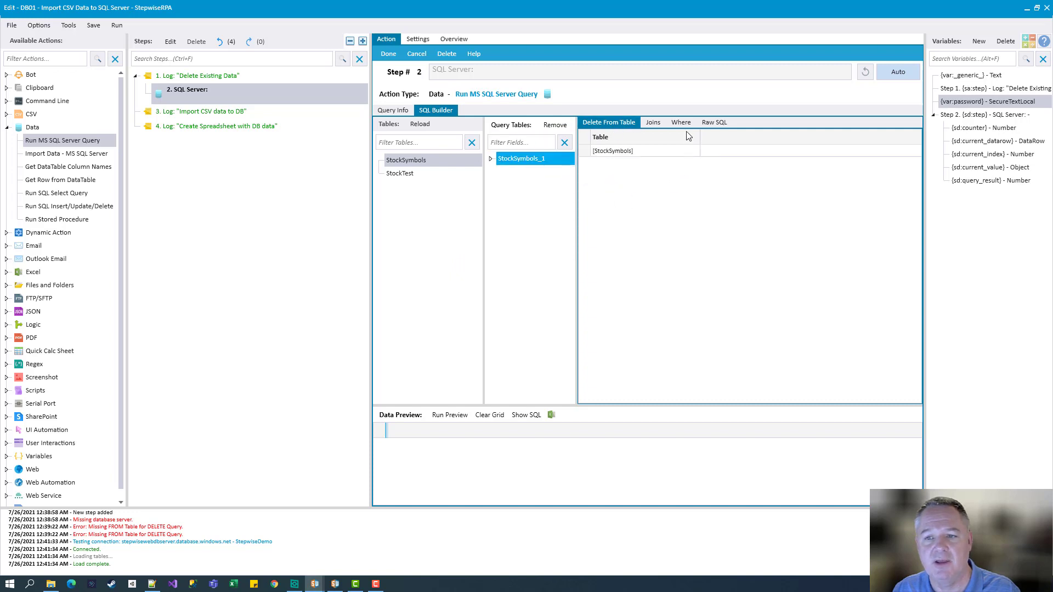
left_click(681, 122)
left_click(491, 158)
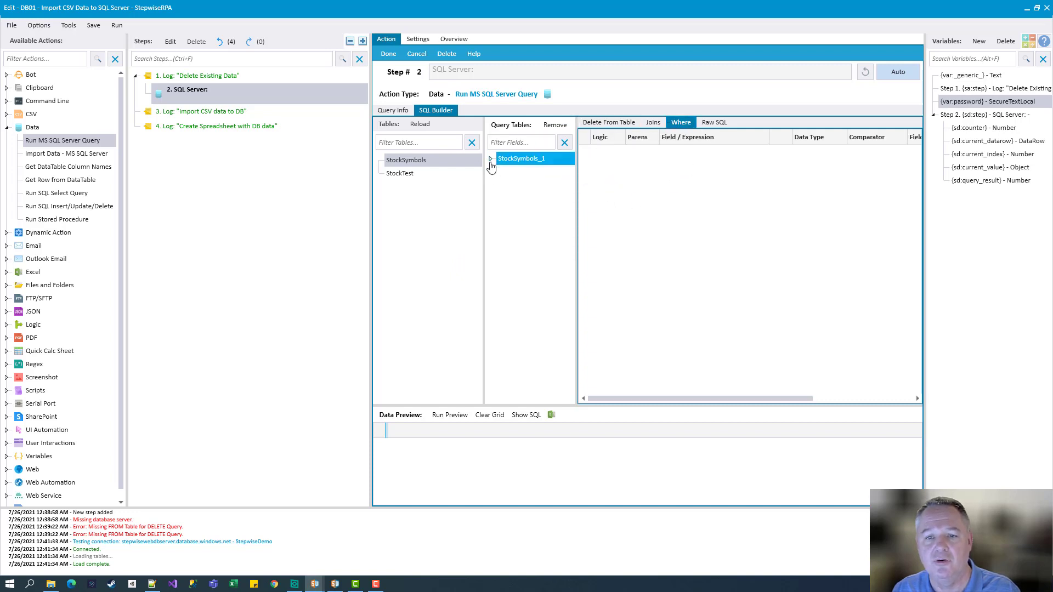
scroll(521, 205, "down", 1)
scroll(524, 203, "up", 2)
left_click_drag(529, 171, 603, 186)
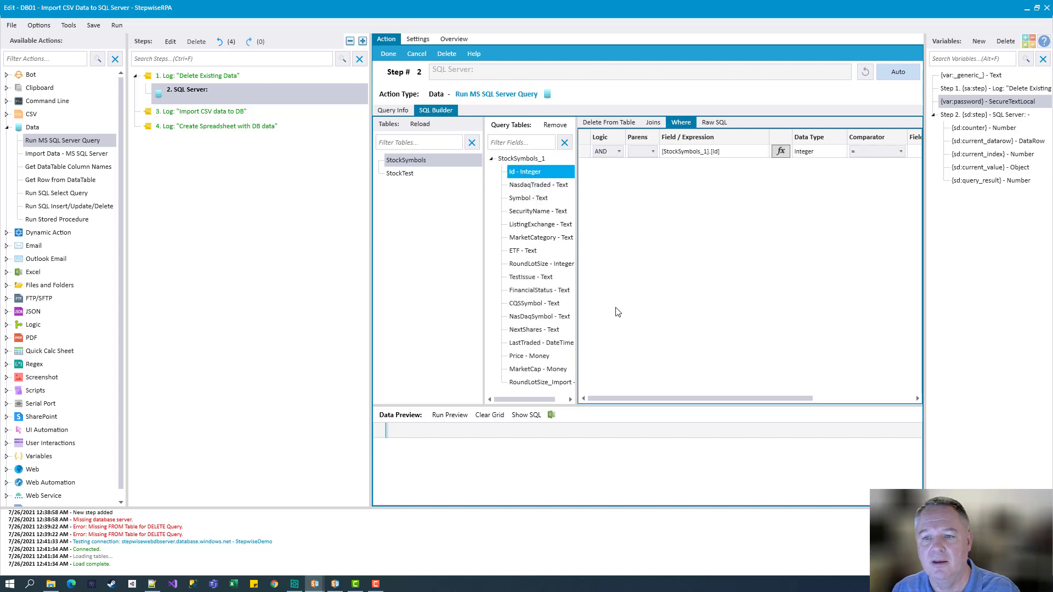
left_click_drag(654, 398, 725, 398)
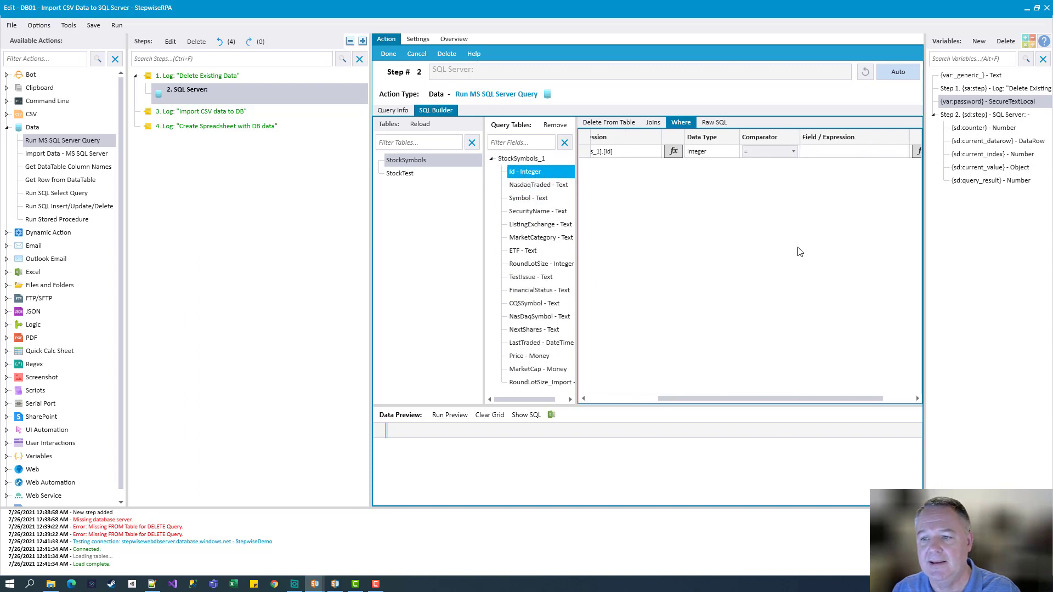
Set the Id value to 10, then delete that condition row and return to Query Info
left_click(816, 150)
type("10")
key("Return")
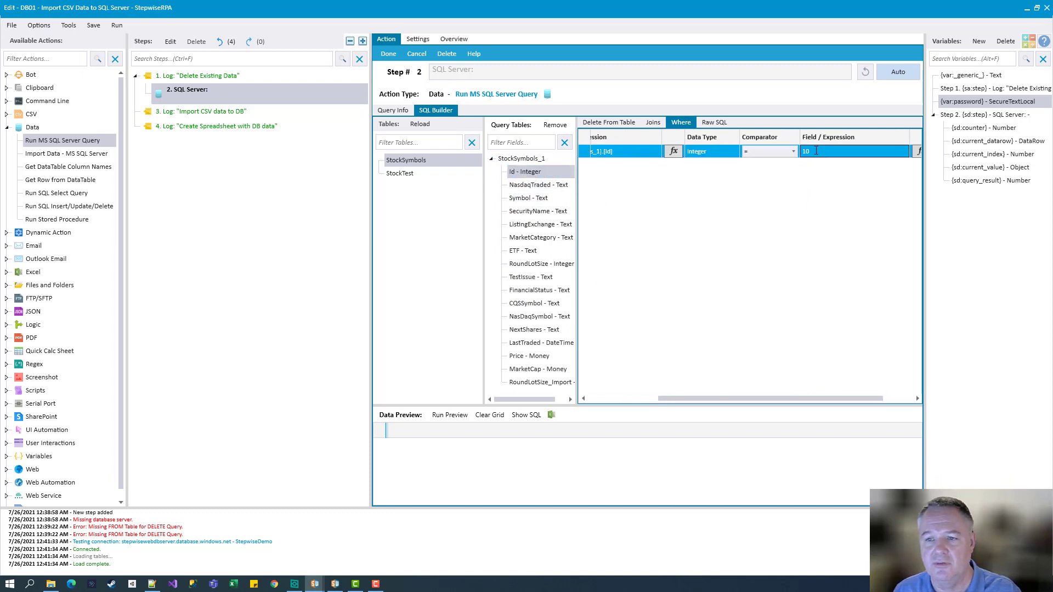
left_click_drag(662, 398, 591, 392)
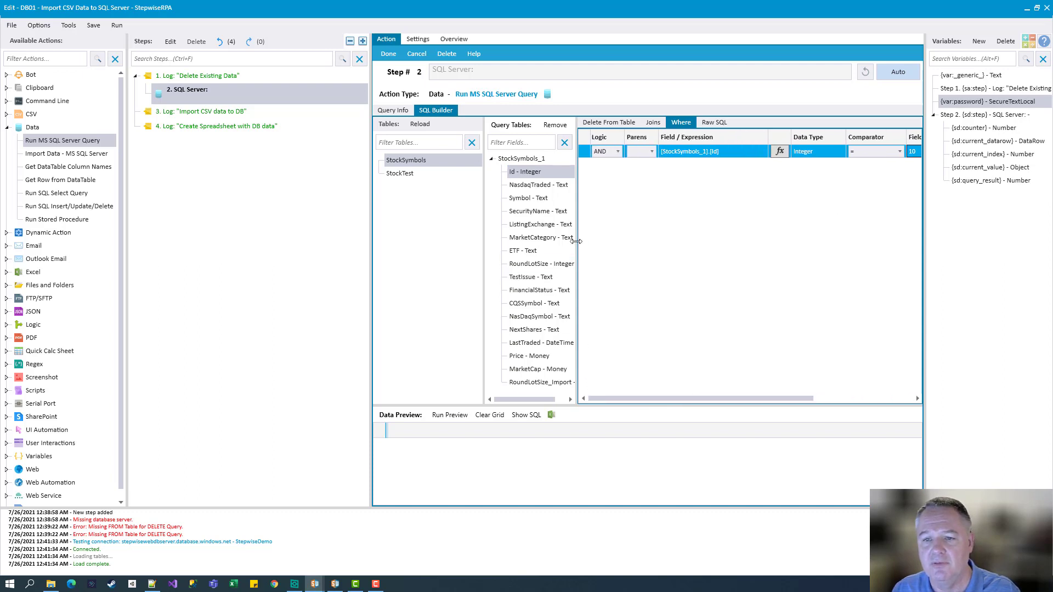
left_click(588, 165)
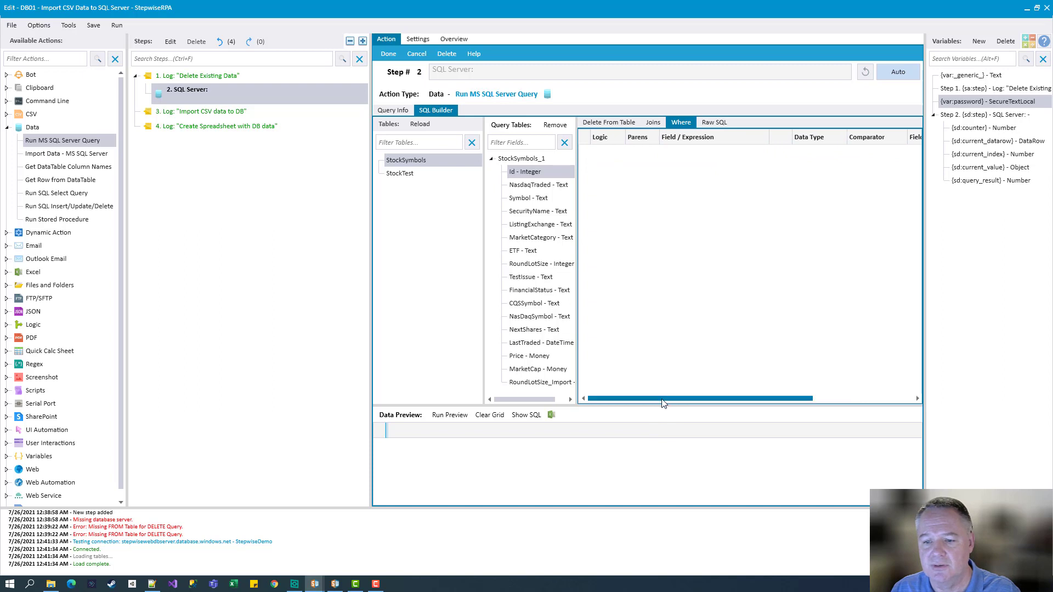
left_click(597, 122)
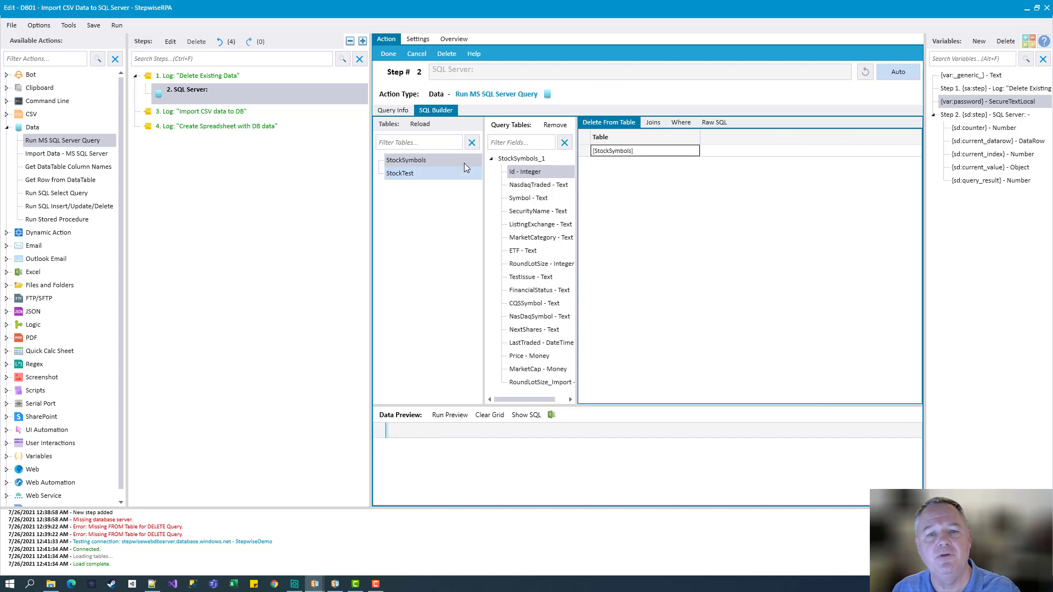
left_click(390, 110)
Keep the query type as Delete and return to the builder showing the StockSymbols delete
left_click(466, 128)
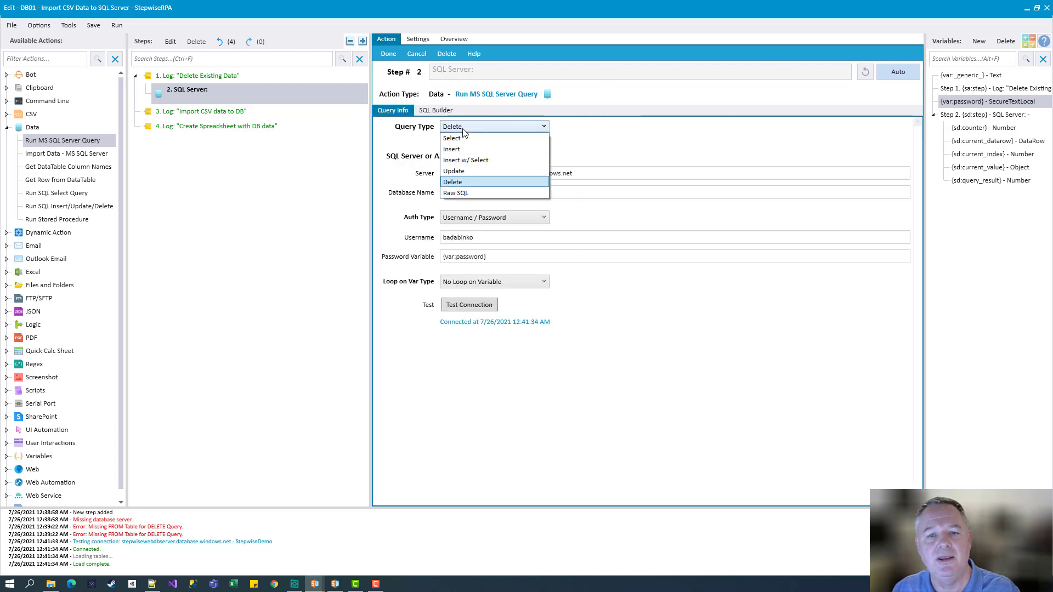
left_click(466, 182)
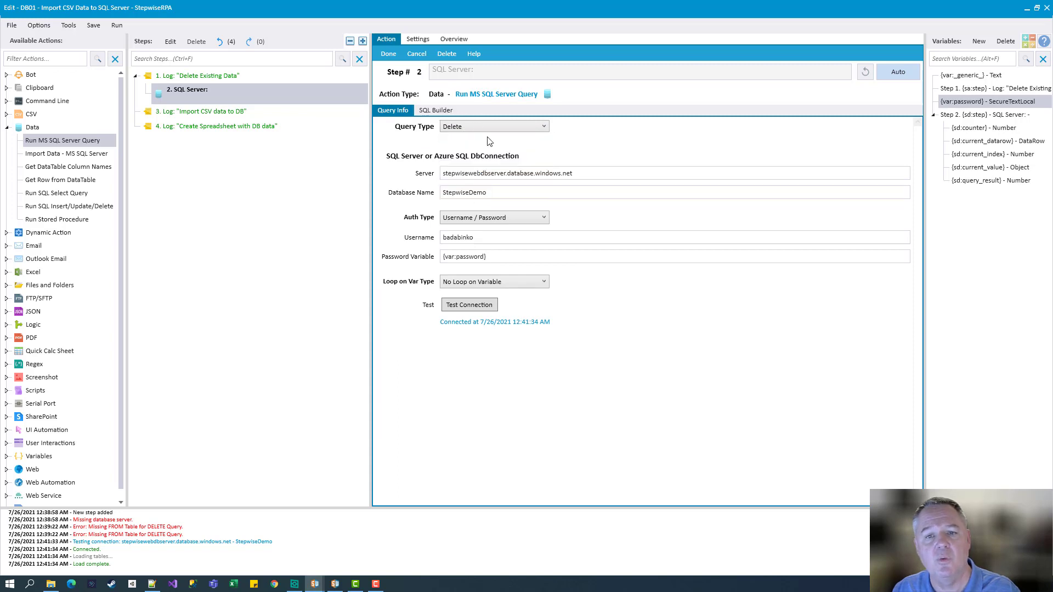
left_click(436, 110)
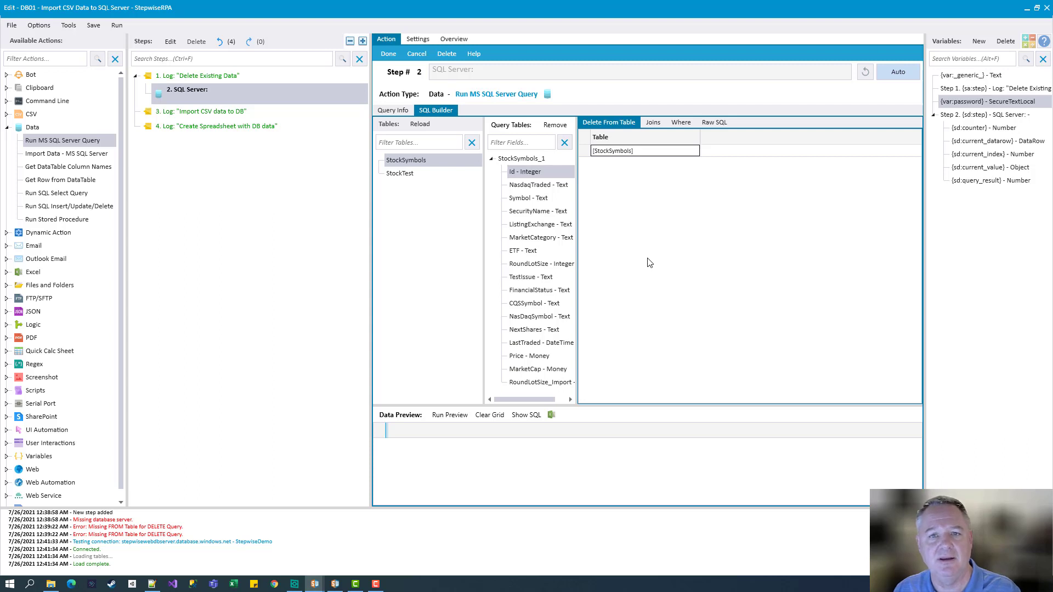
Preview 1000 StockSymbols records and enlarge the data preview, query tables and field list panels
left_click(447, 417)
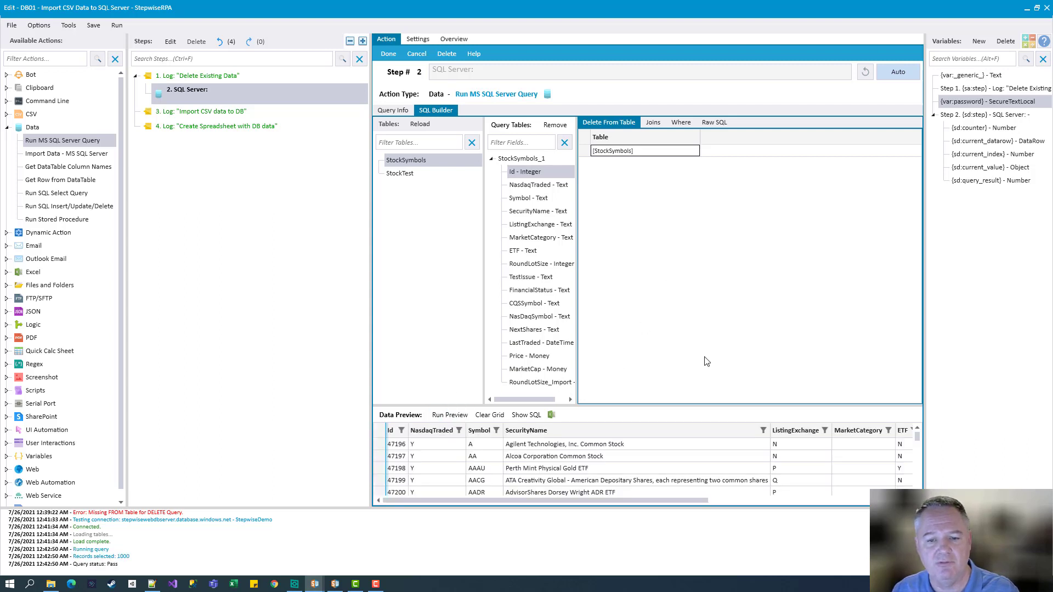
left_click_drag(638, 373, 638, 283)
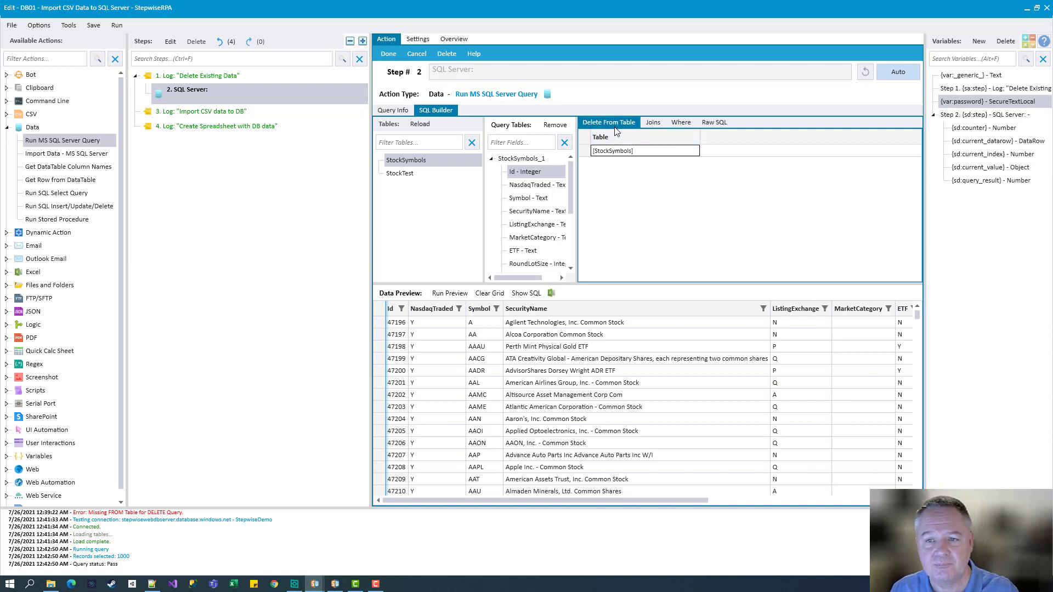
left_click_drag(607, 285, 608, 325)
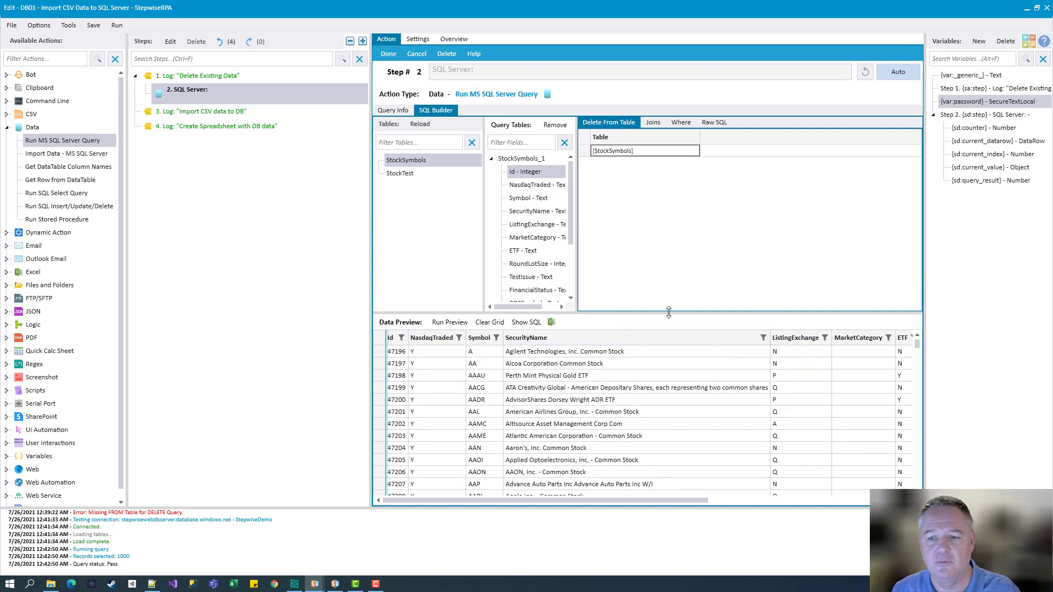
left_click_drag(668, 314, 664, 377)
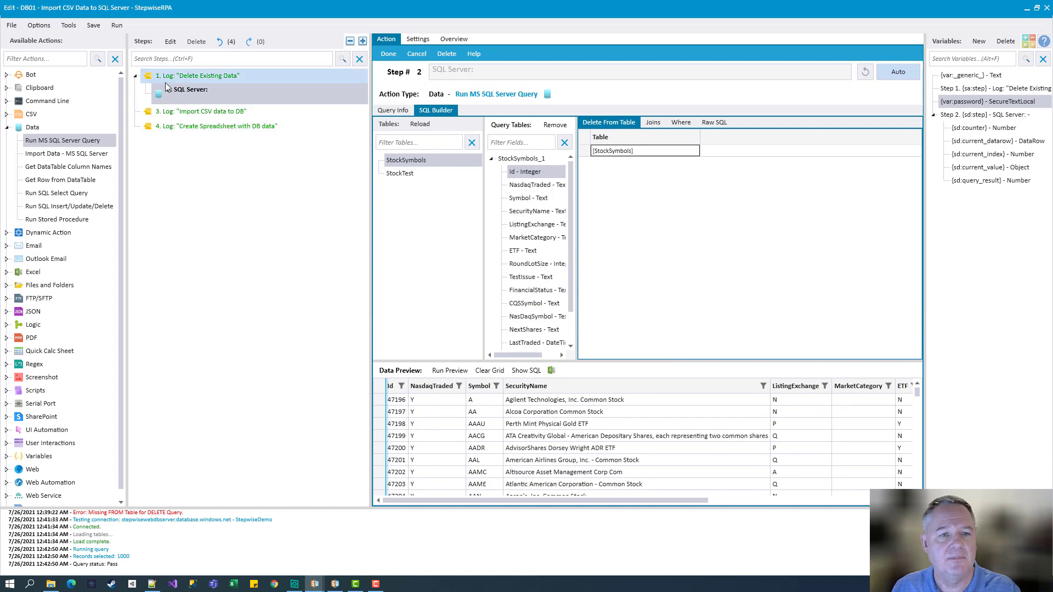
Save and run the bot to delete 8049 StockSymbols records, then confirm the preview returns 0 records
left_click(93, 26)
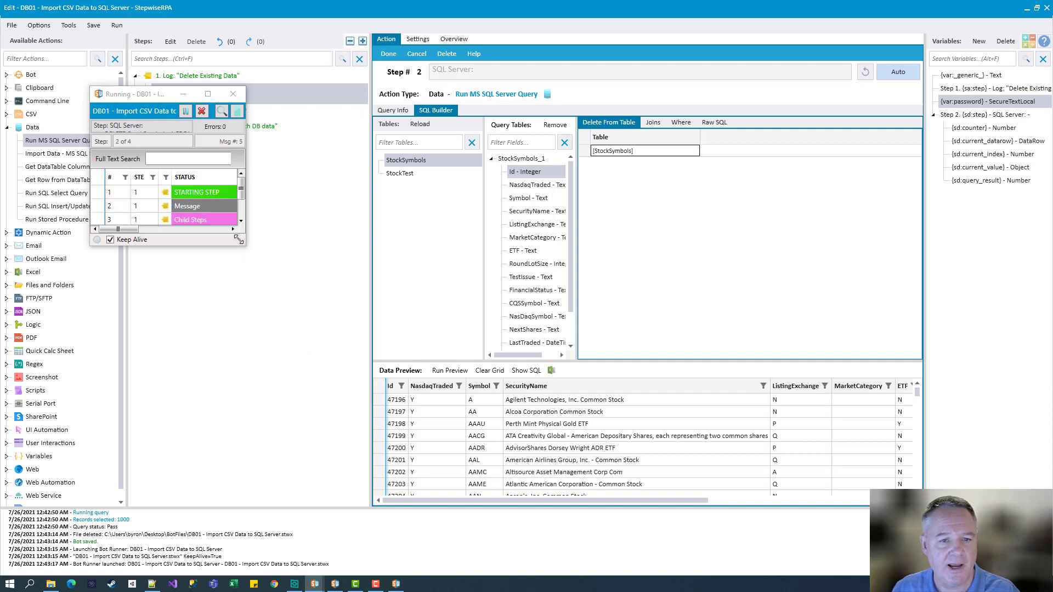
left_click_drag(242, 243, 859, 434)
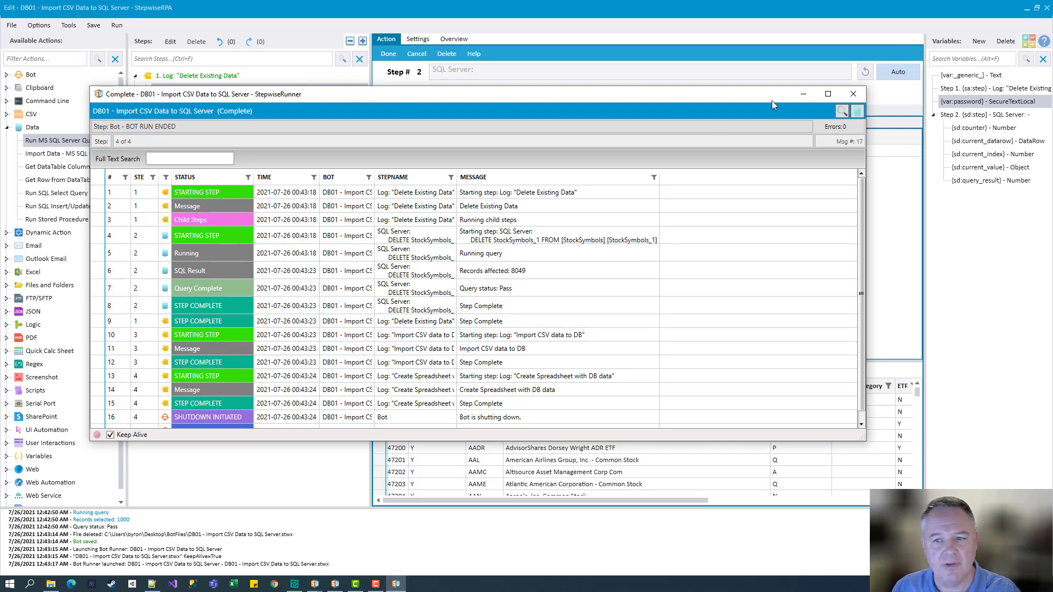
left_click(854, 94)
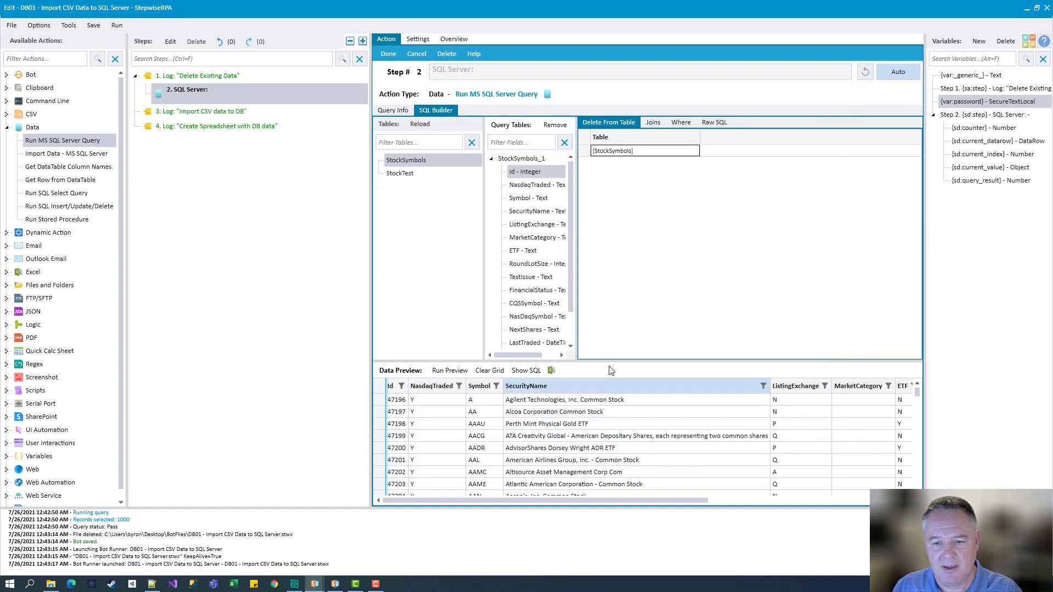
left_click(449, 370)
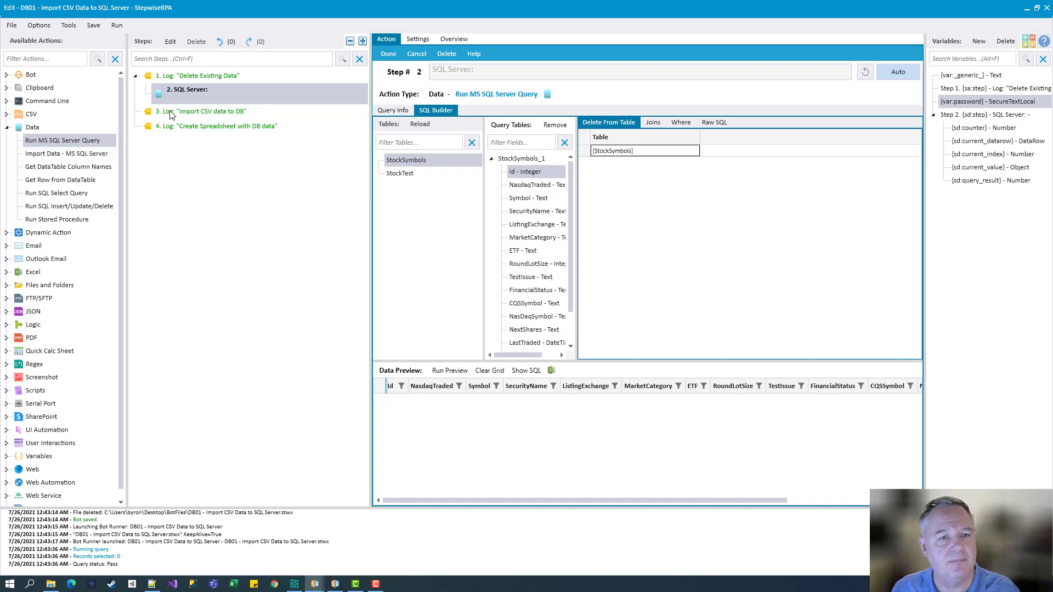
Insert an Import Data - MS SQL Server step 4 with the server address and StepwiseDemo database
left_click(57, 157)
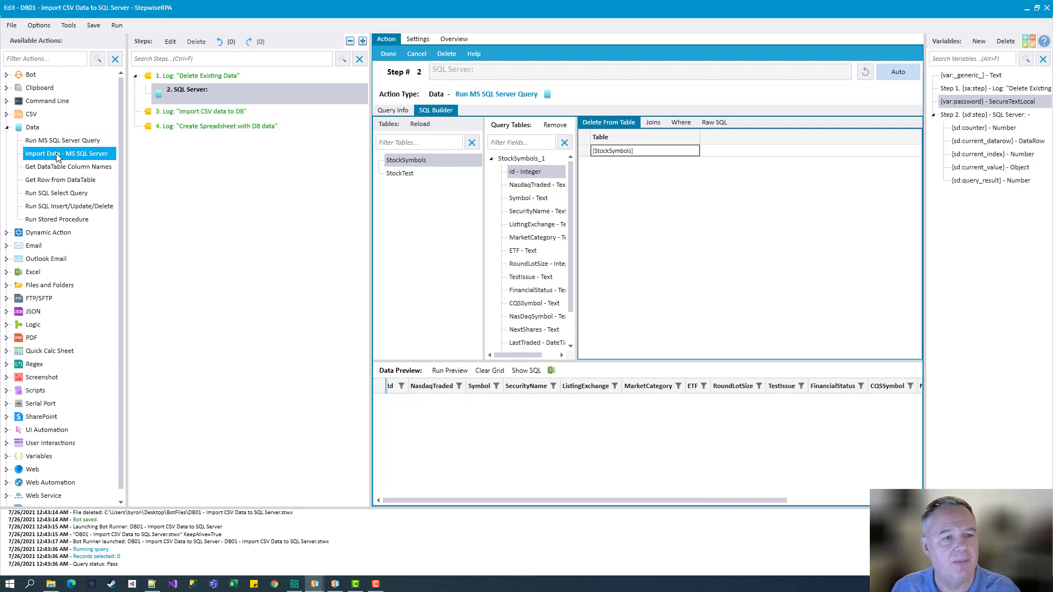
left_click_drag(57, 158, 208, 112)
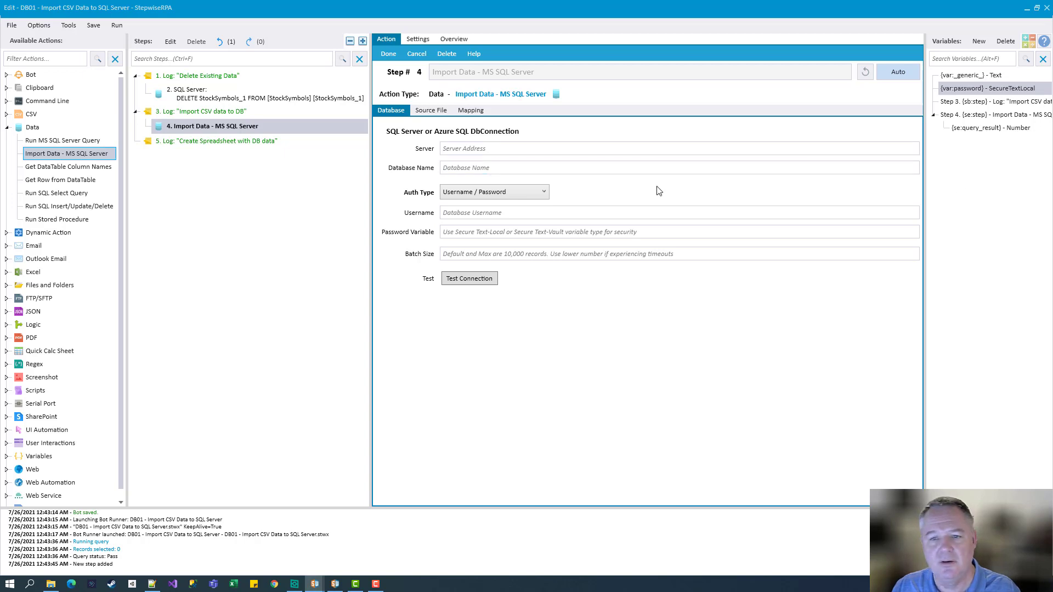
left_click(659, 149)
type("stepwisewebdbserver.database.windows.net")
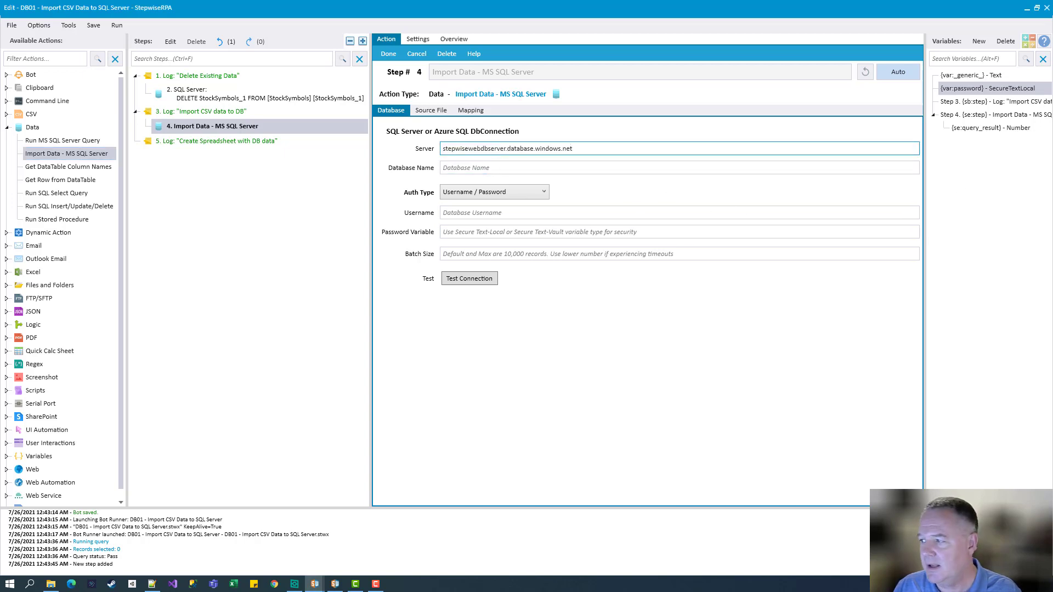
left_click(505, 167)
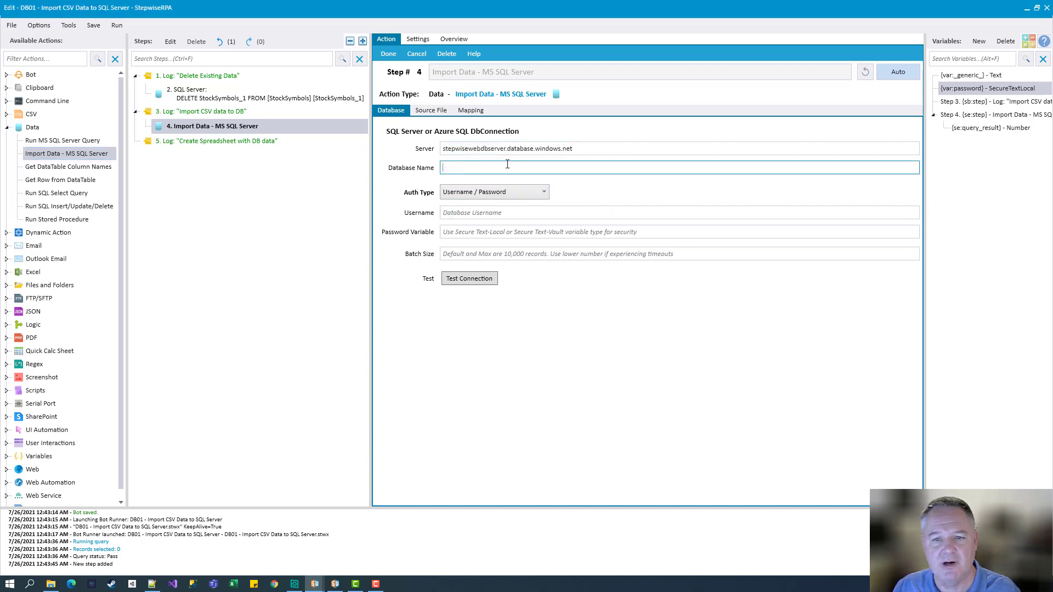
type("StepwiseDemo")
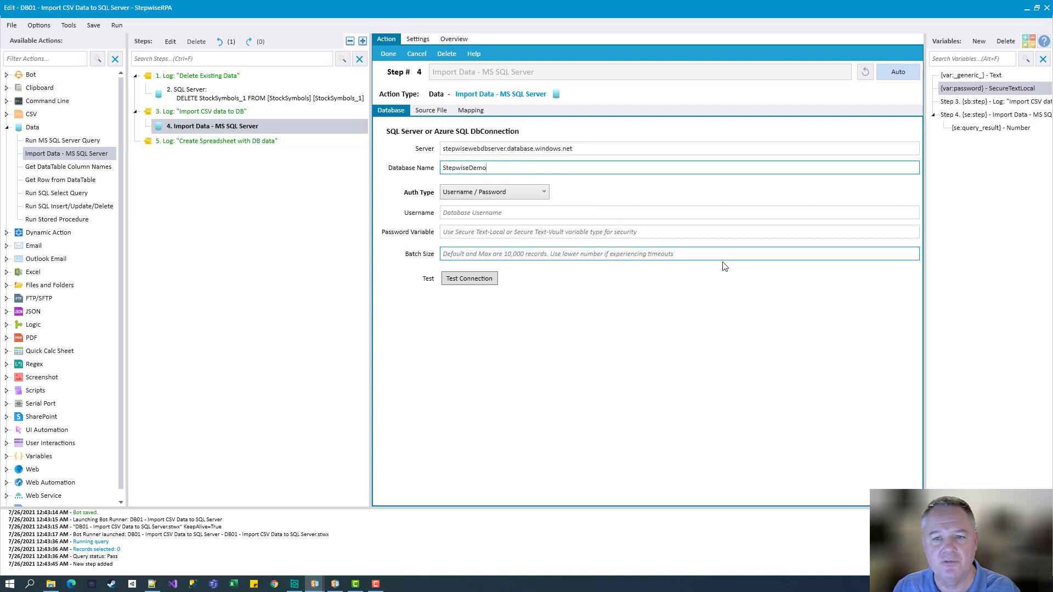
Check the password variable, then enter the database username and use {var:password} as the password
double_click(979, 88)
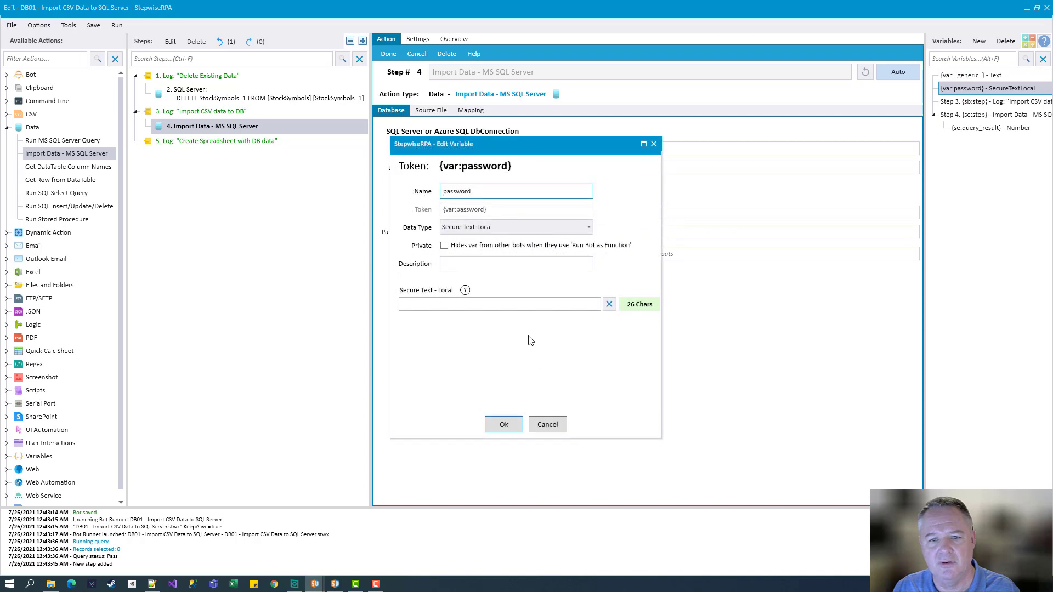
left_click(496, 305)
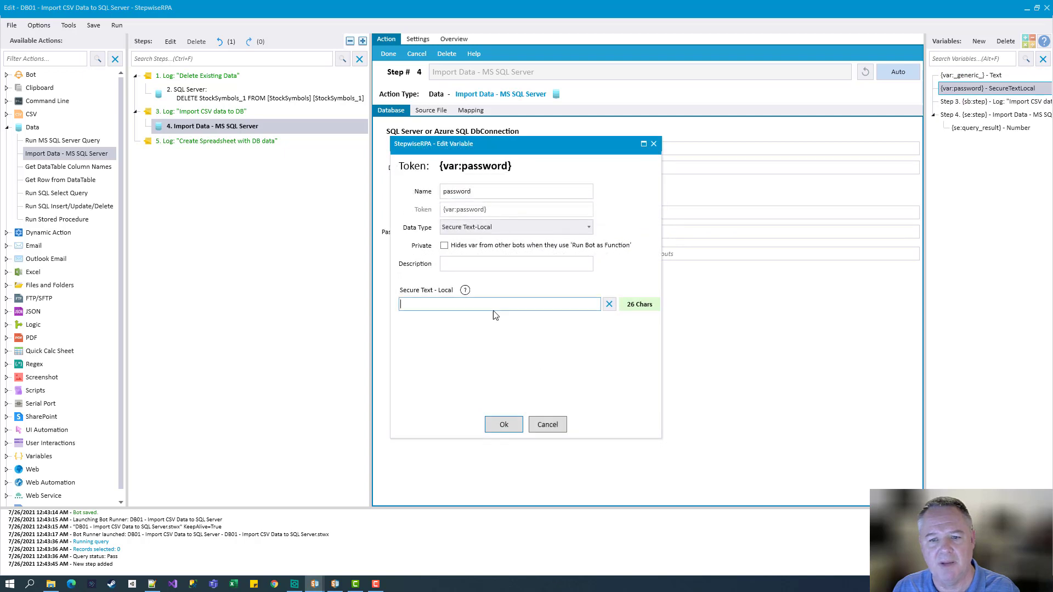
left_click(548, 424)
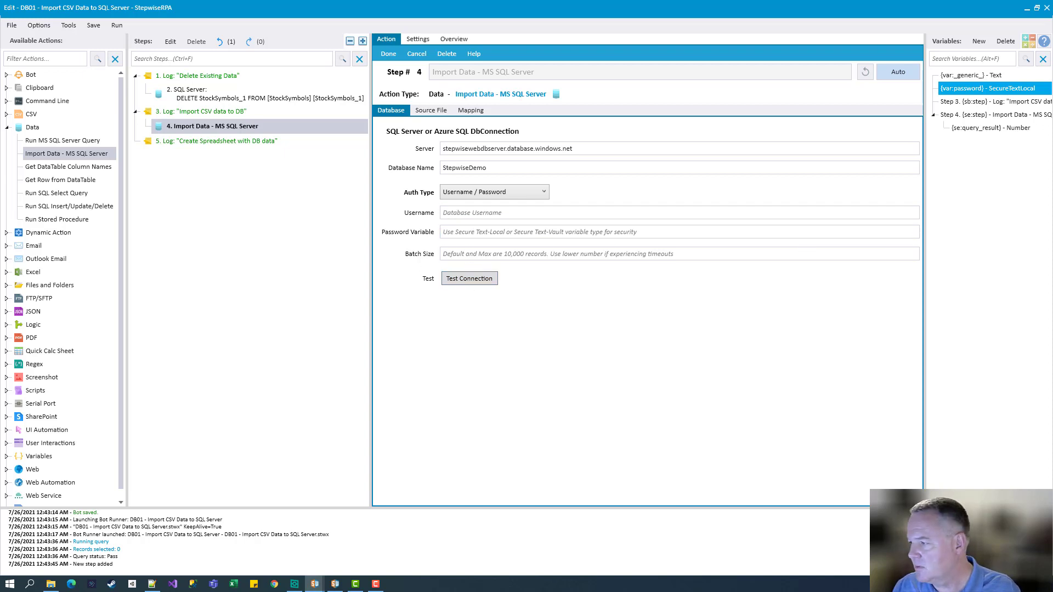
left_click(496, 214)
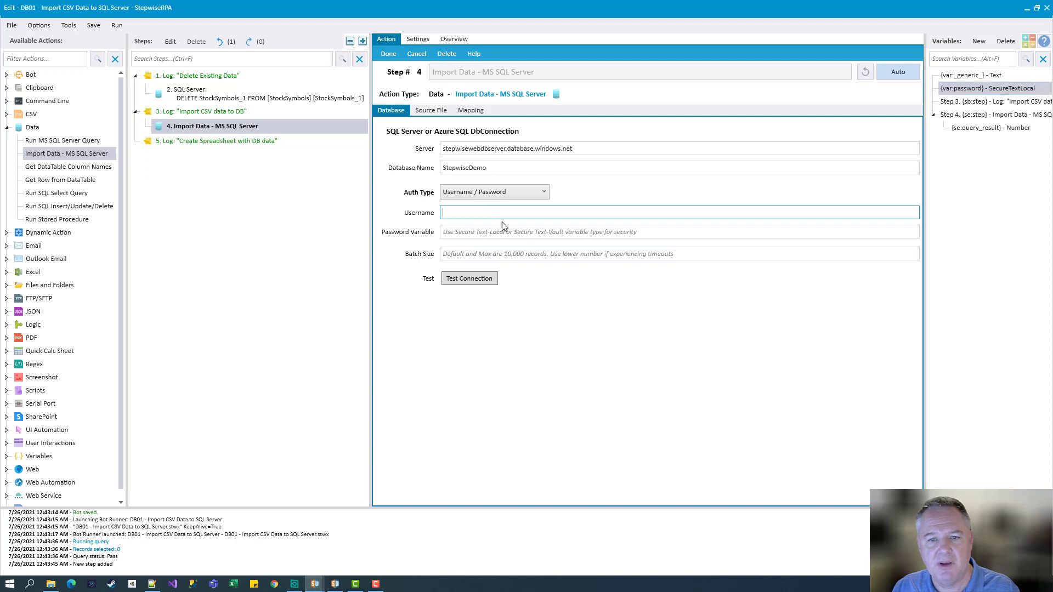
type("badabinko")
key("Tab")
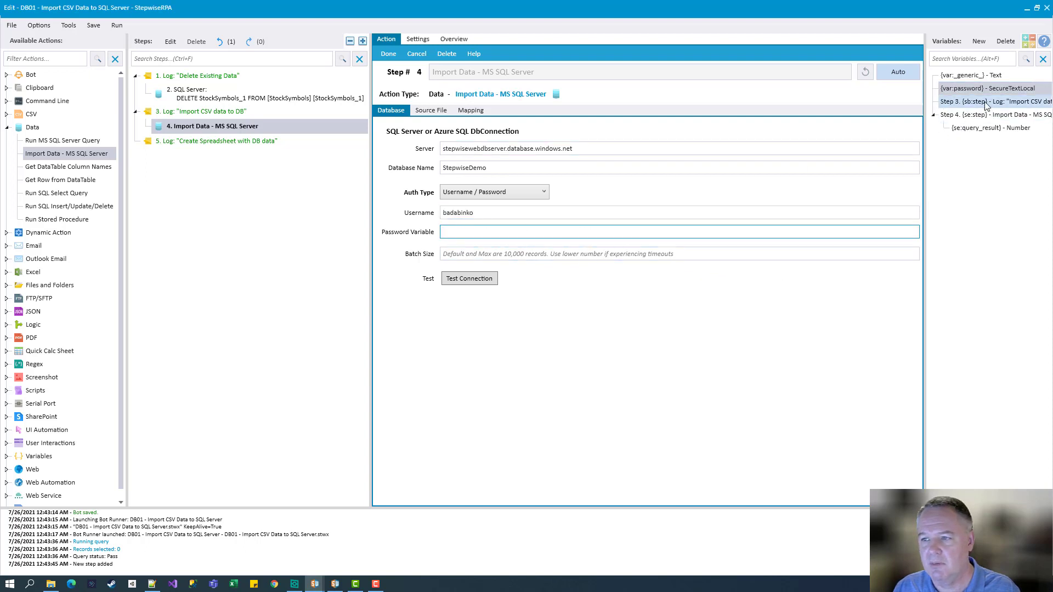
left_click_drag(982, 88, 549, 231)
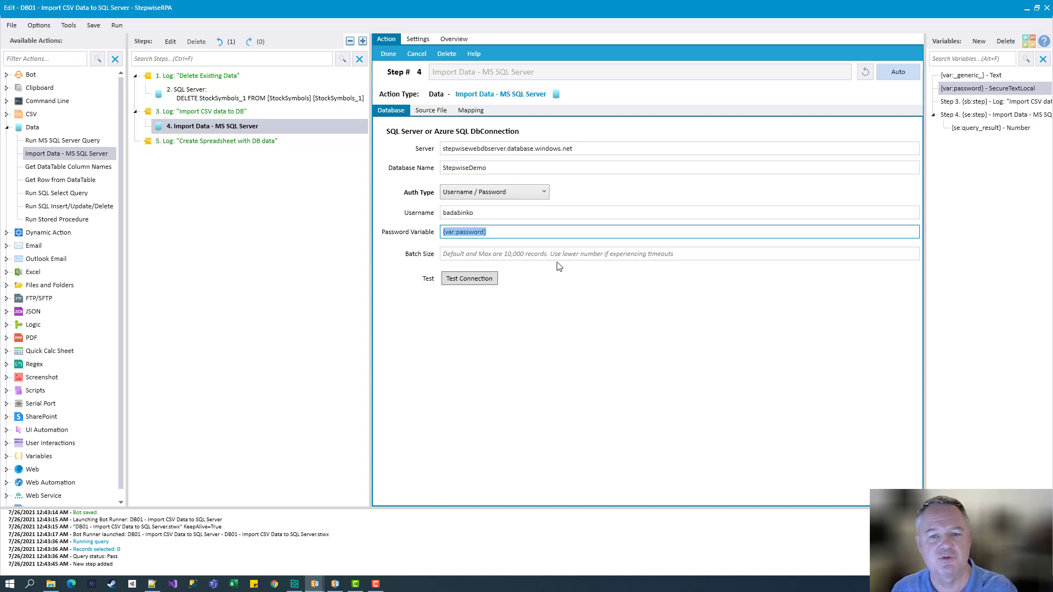
Set the batch size to 1000 and test the database connection successfully
left_click(639, 254)
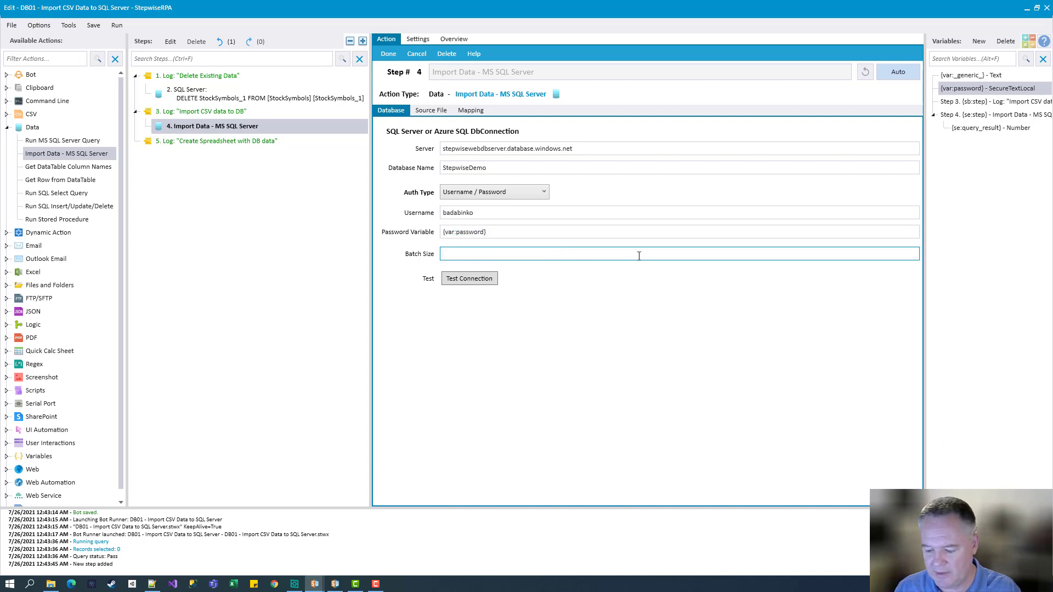
left_click(475, 280)
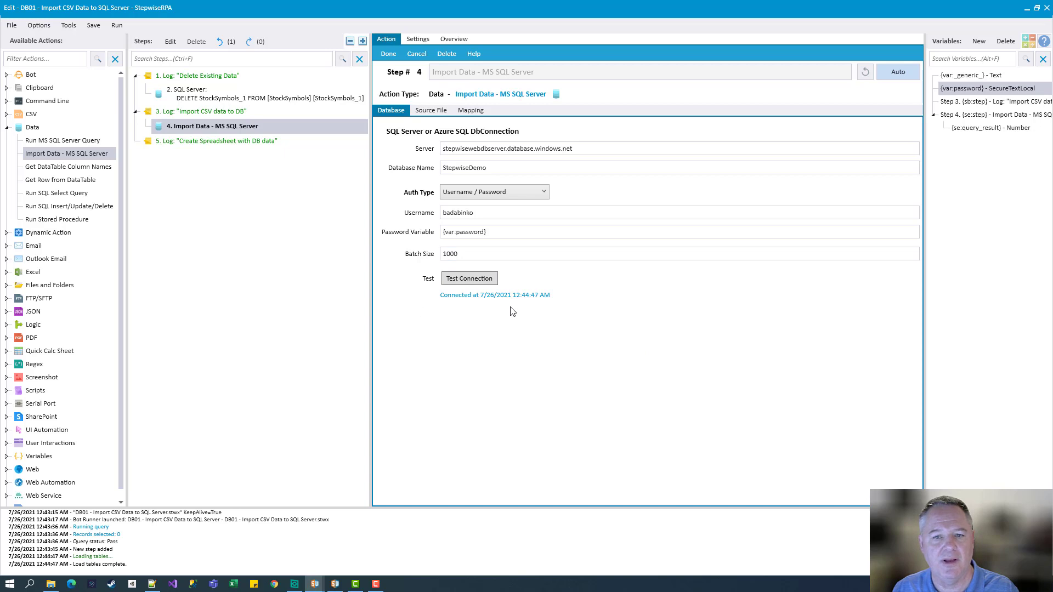
left_click(430, 111)
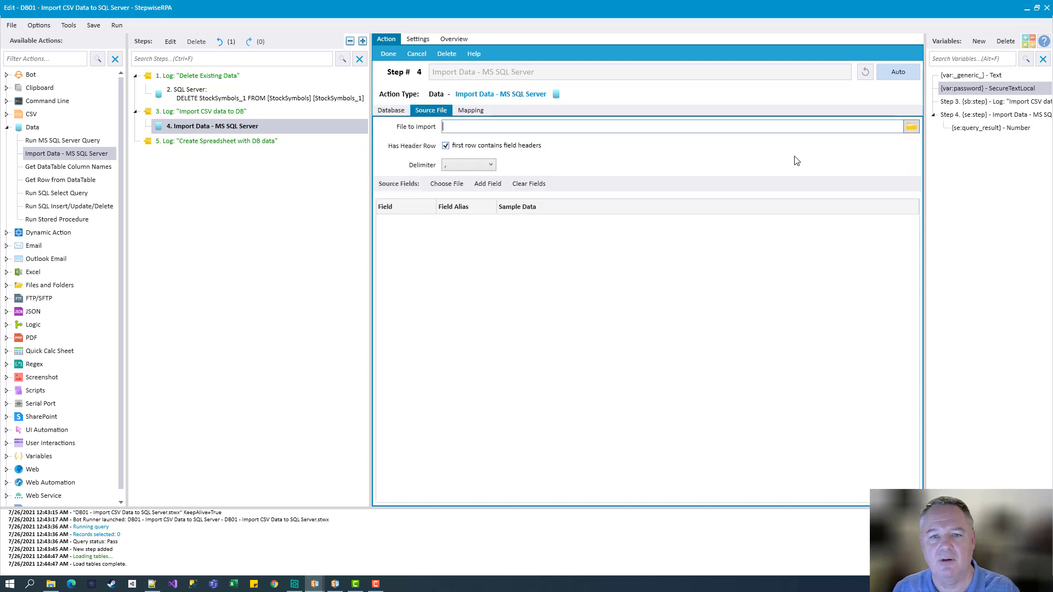
Import symbols_valid_meta.csv with comma delimiter and load its 12 header fields as source fields
left_click(911, 127)
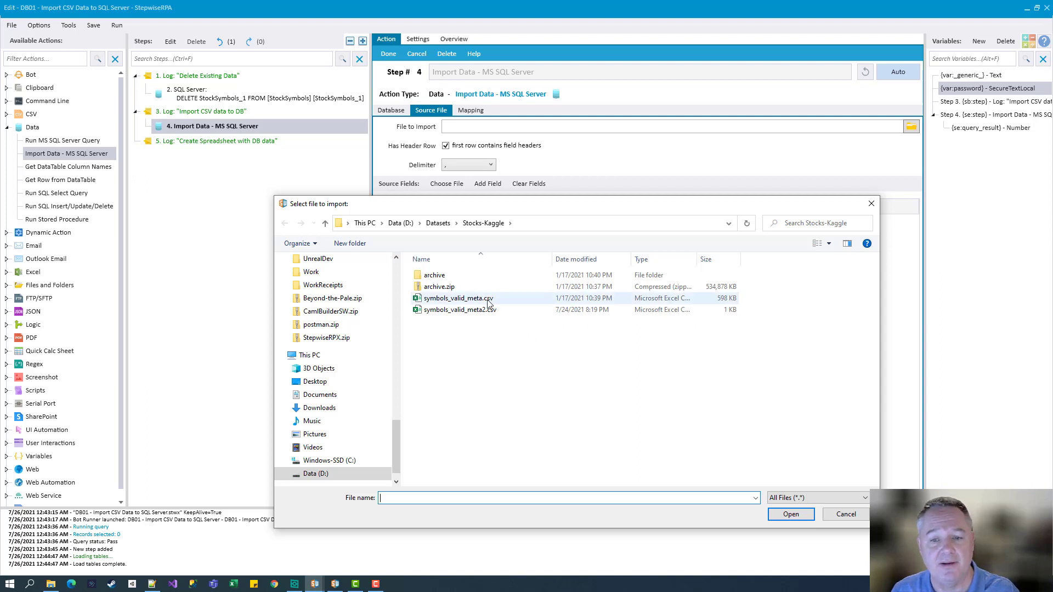
double_click(458, 298)
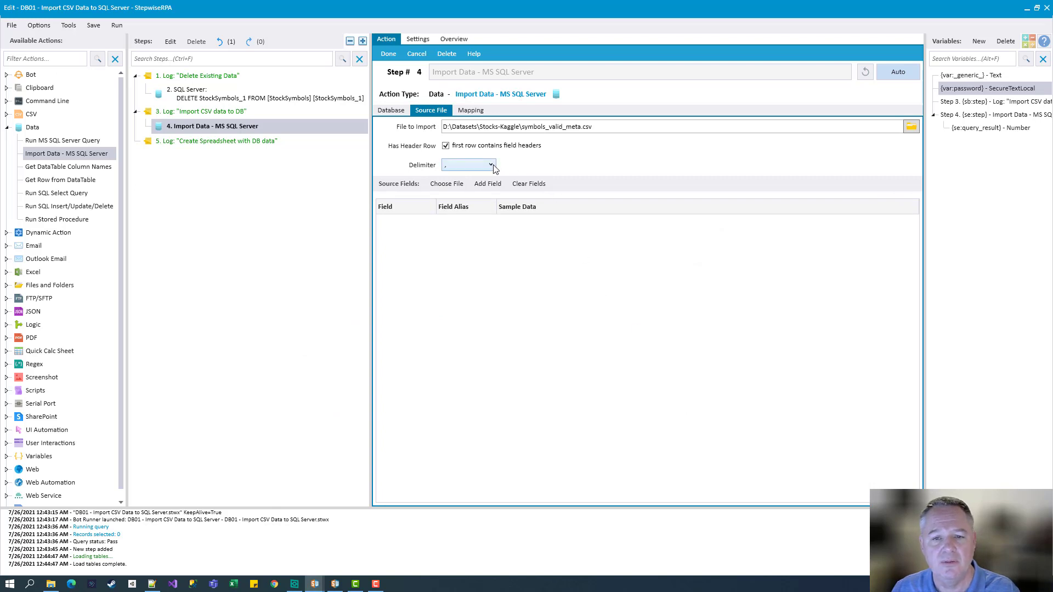
left_click(465, 167)
left_click(460, 177)
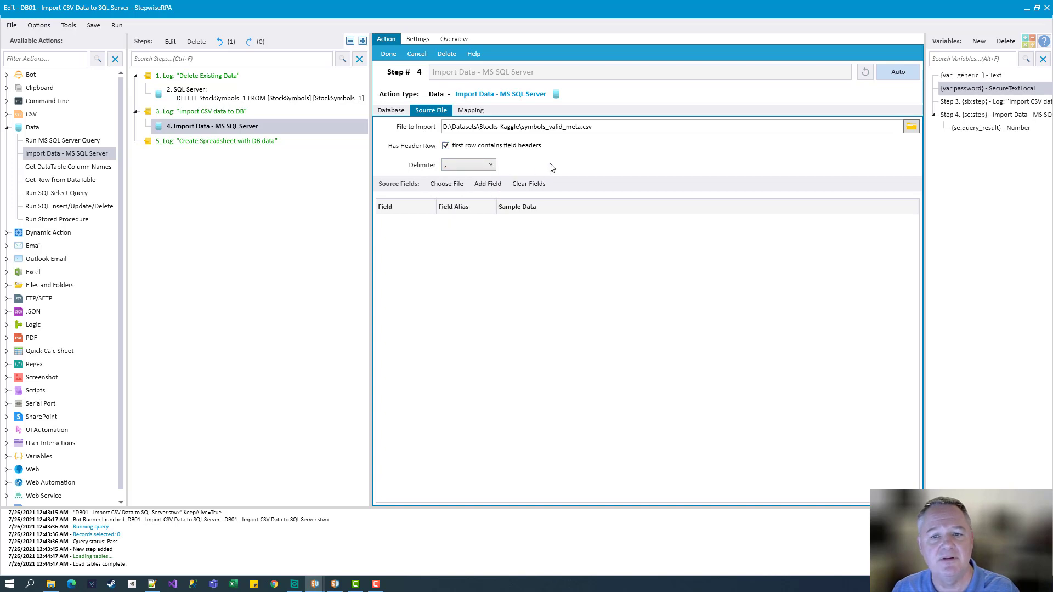
left_click(446, 184)
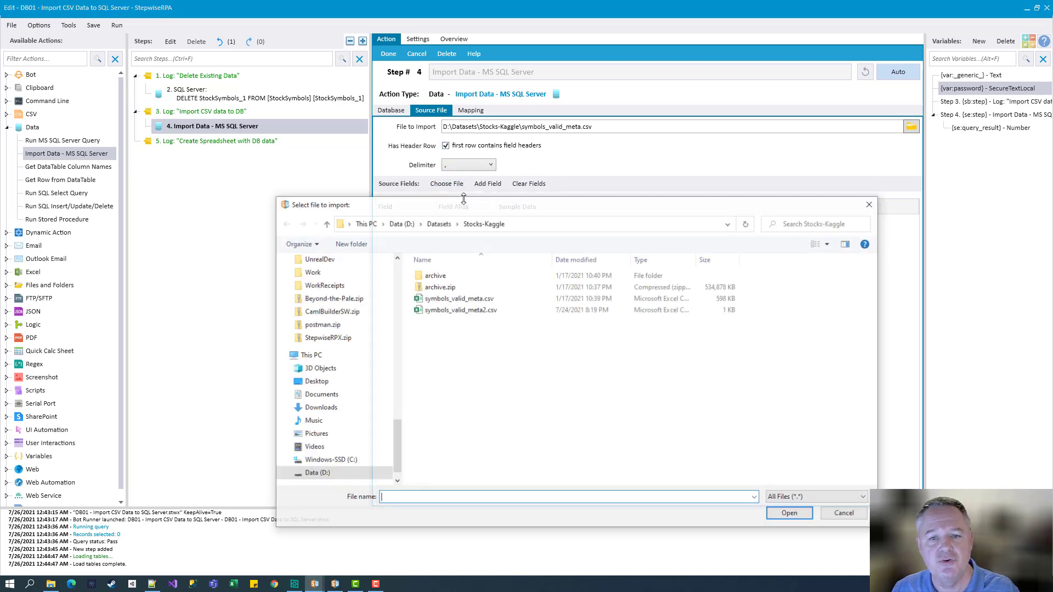
double_click(433, 299)
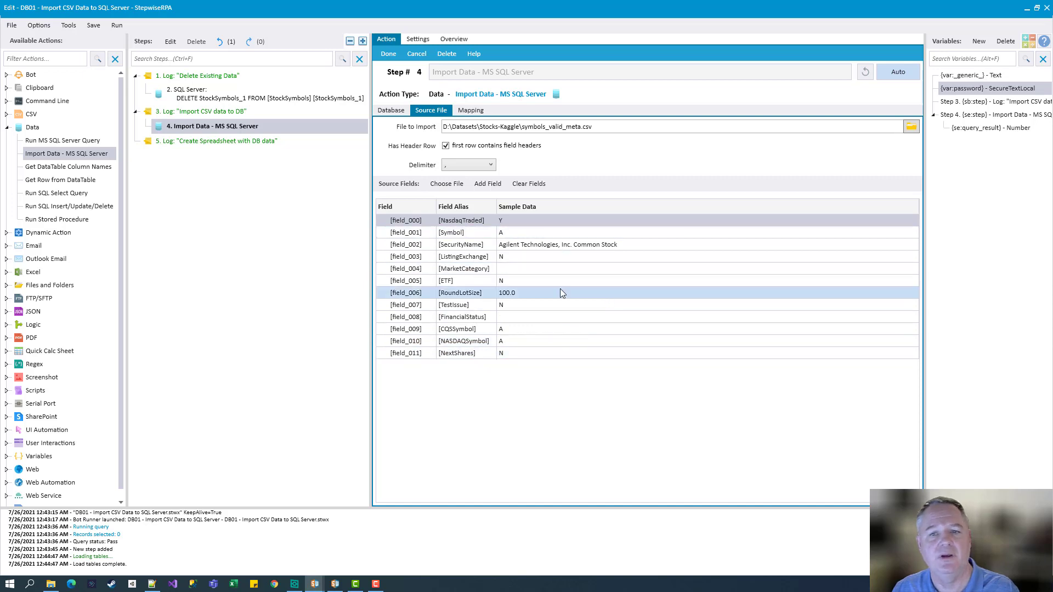
left_click(469, 110)
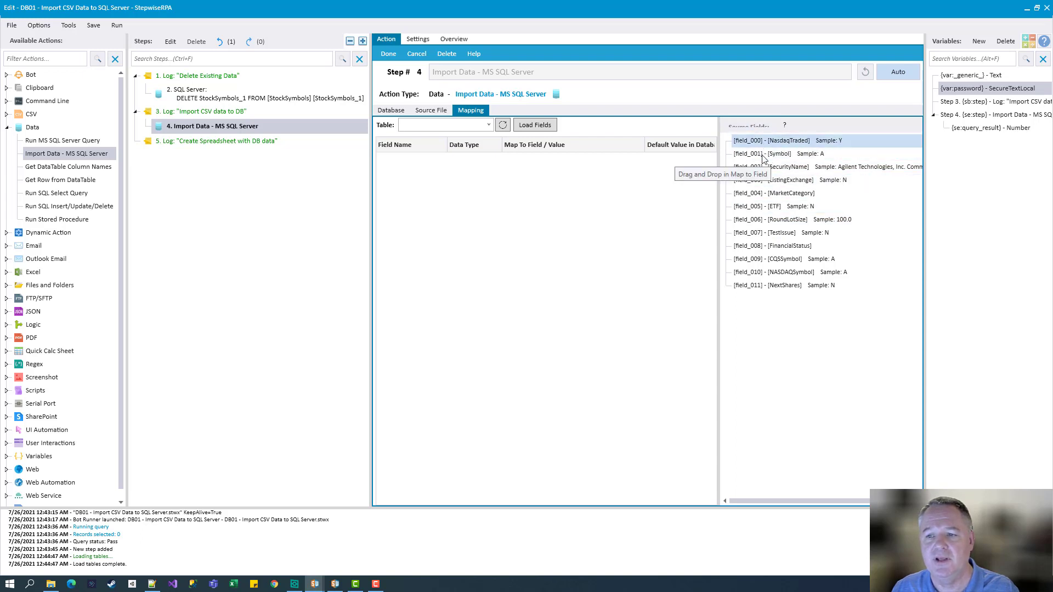
Choose StockSymbols as destination and map field_000–field_005 to NasdaqTraded, Symbol, SecurityName, ListingExchange, MarketCategory, ETF
left_click(488, 125)
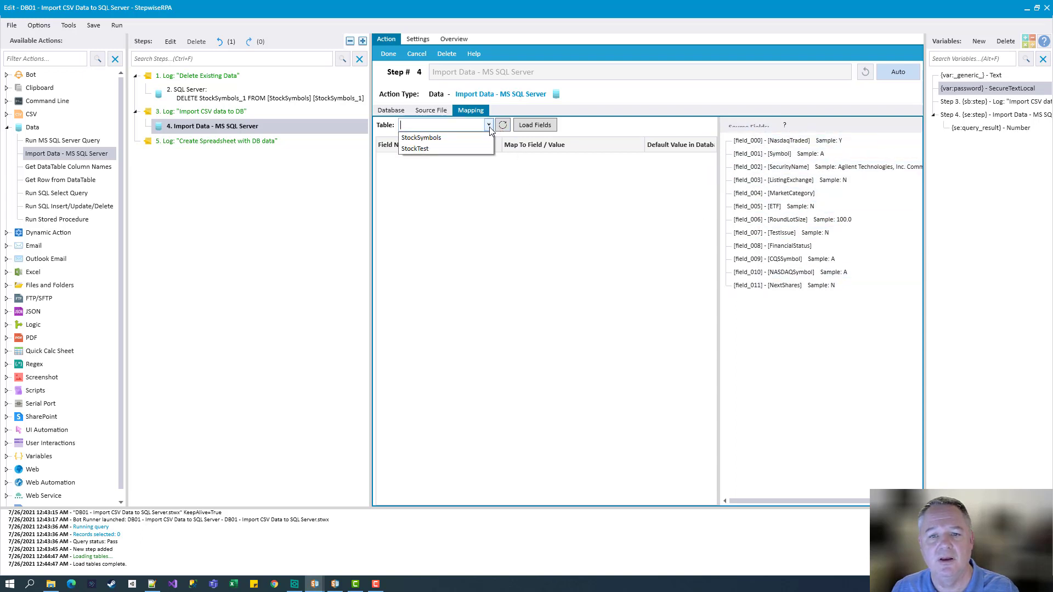
left_click(421, 137)
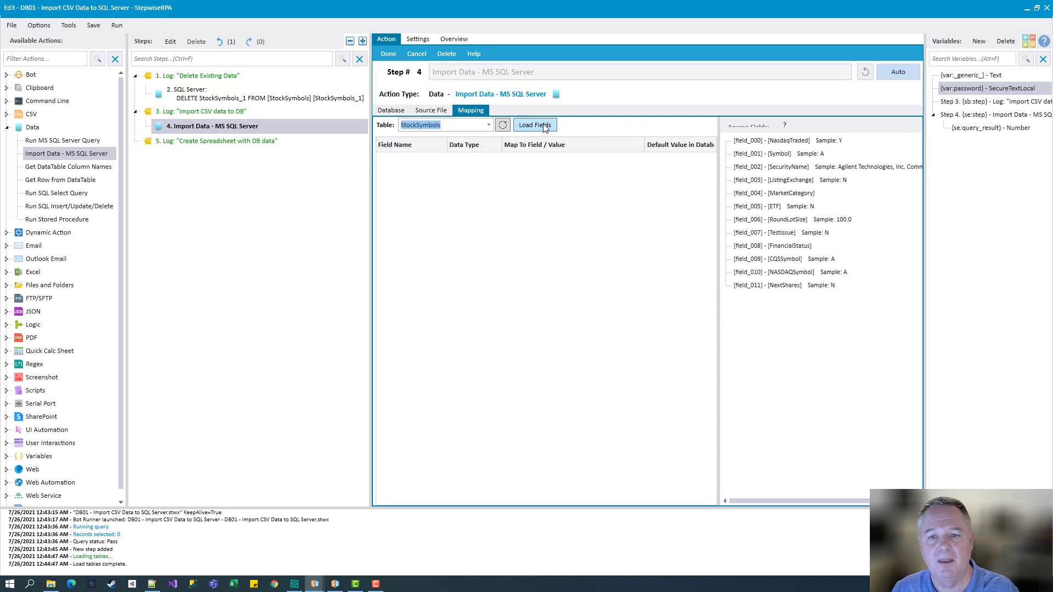
left_click(546, 127)
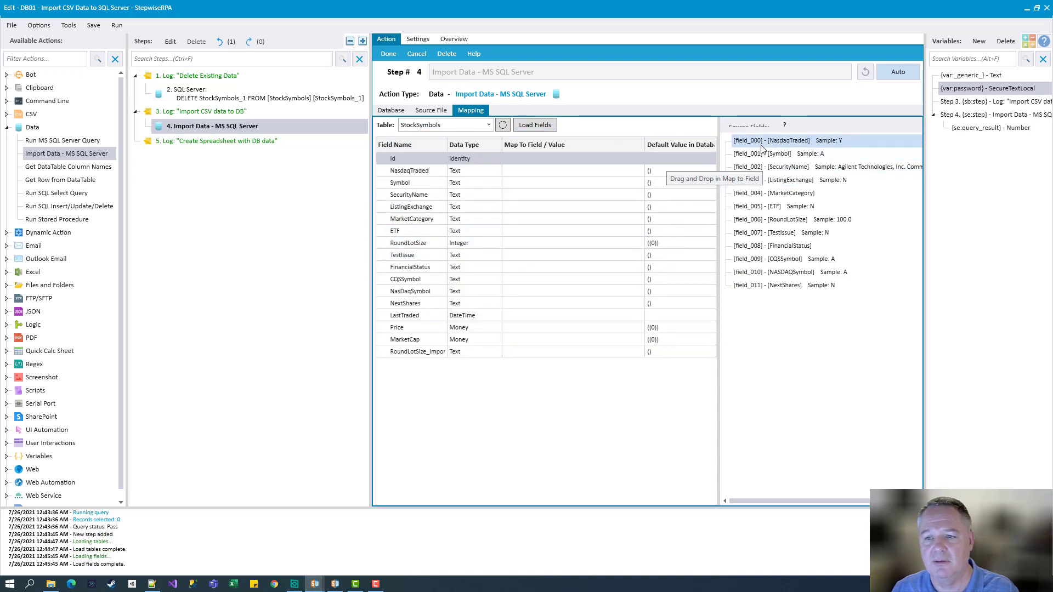
left_click_drag(765, 141, 442, 174)
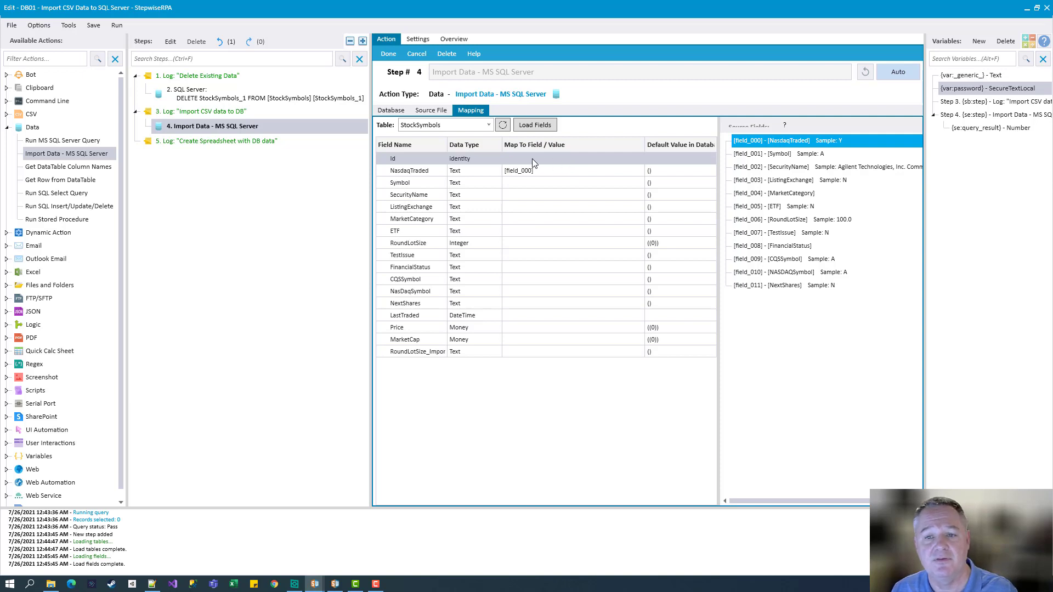
left_click(749, 157)
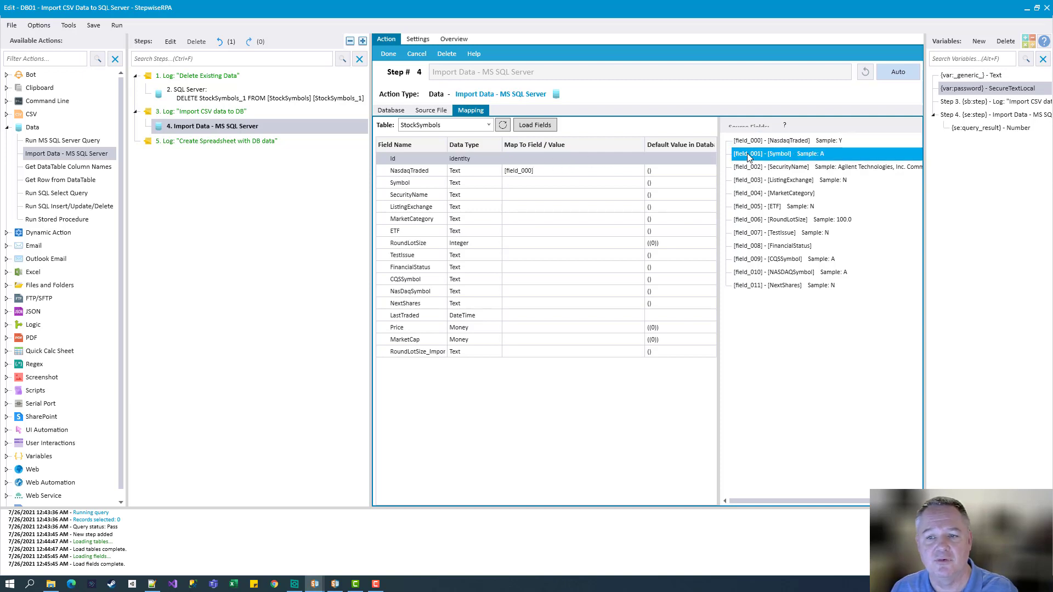
left_click_drag(749, 157, 516, 183)
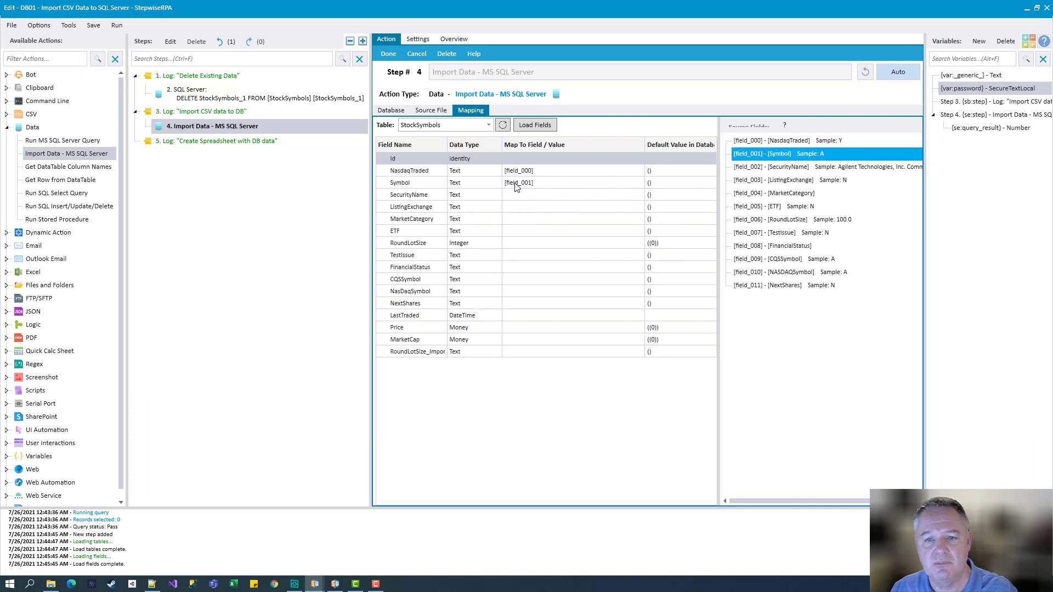
left_click_drag(809, 170, 504, 196)
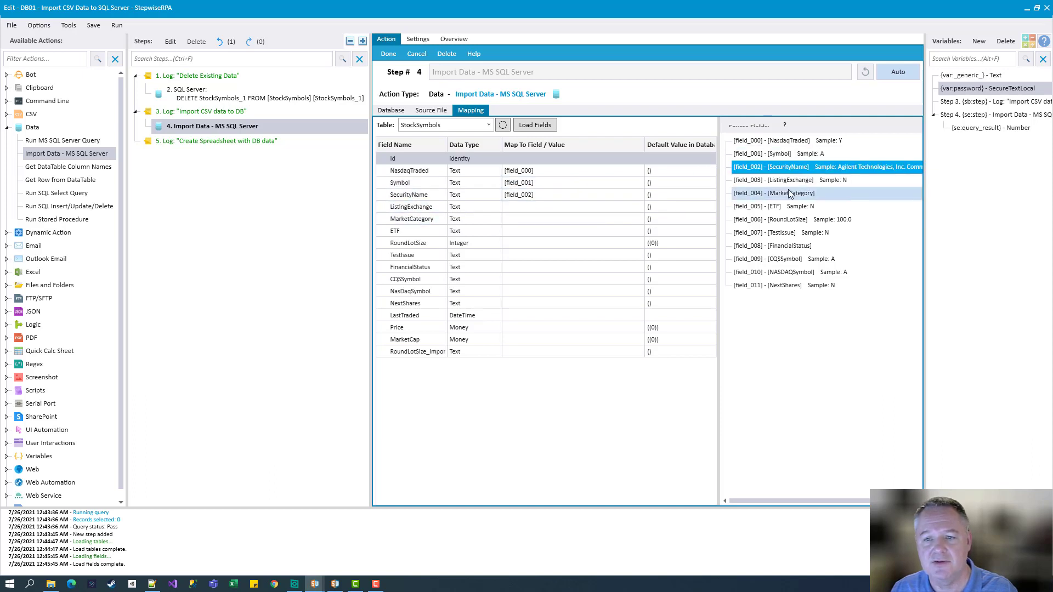
left_click(794, 183)
left_click_drag(793, 188, 556, 208)
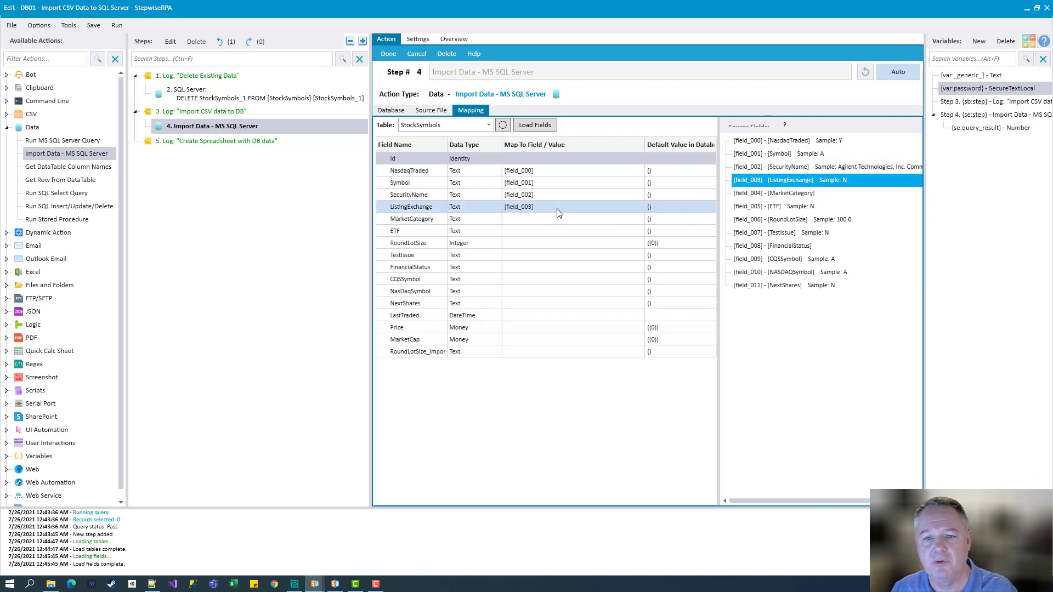
left_click_drag(806, 193, 527, 219)
left_click_drag(768, 206, 570, 236)
Map field_006–field_009 to RoundLotSize, TestIssue, FinancialStatus and CQSSymbol
left_click_drag(787, 221, 470, 245)
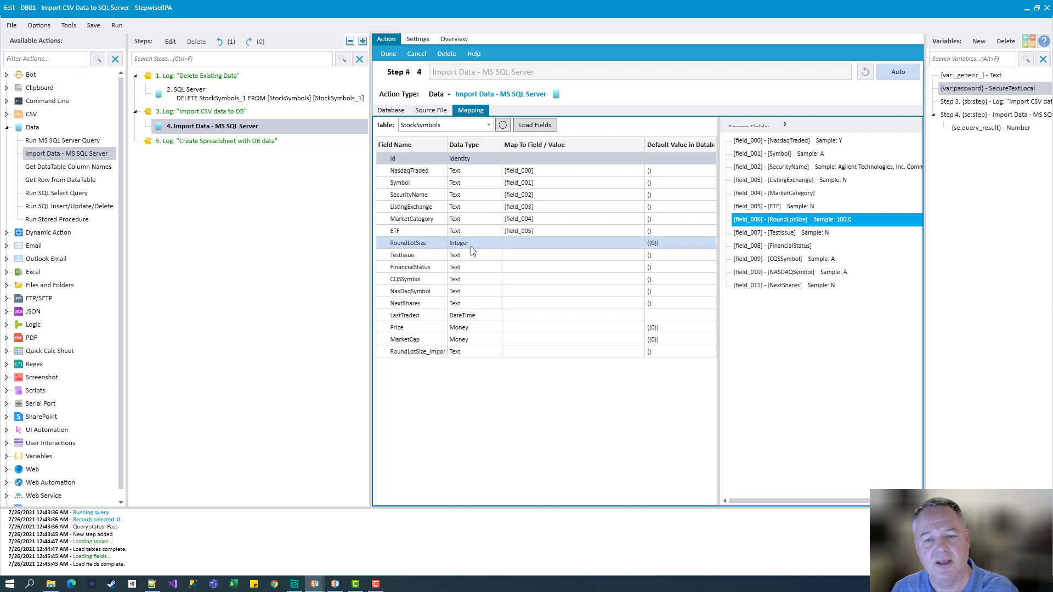
mouse_move(470, 245)
left_mouse_down()
mouse_move(477, 256)
mouse_move(768, 235)
mouse_move(478, 259)
mouse_move(462, 246)
left_mouse_up()
left_click_drag(547, 244, 843, 221)
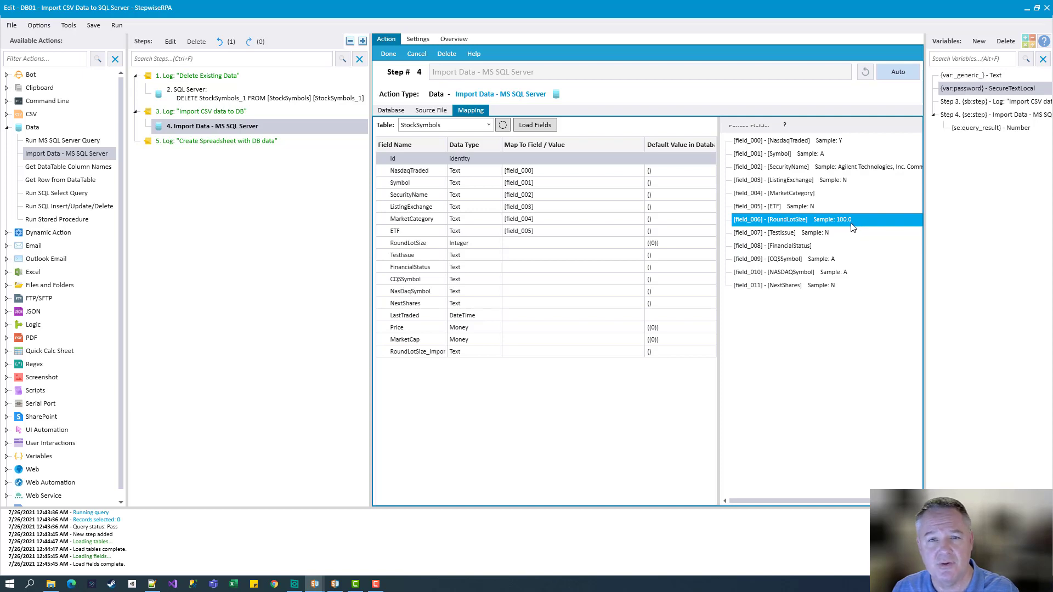
left_click_drag(793, 221, 549, 353)
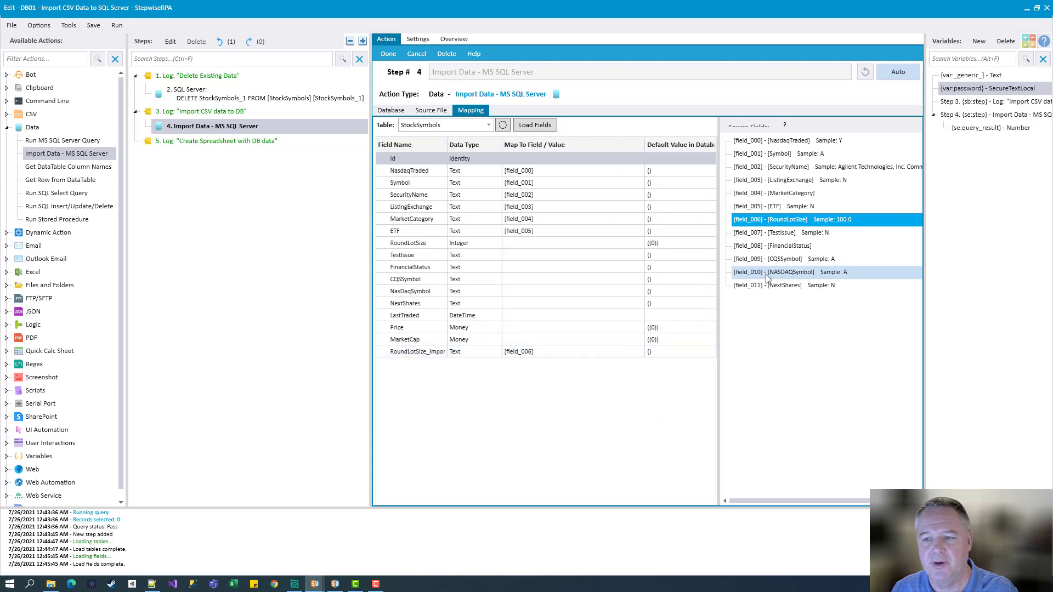
left_click_drag(783, 236, 591, 264)
left_click_drag(738, 247, 603, 267)
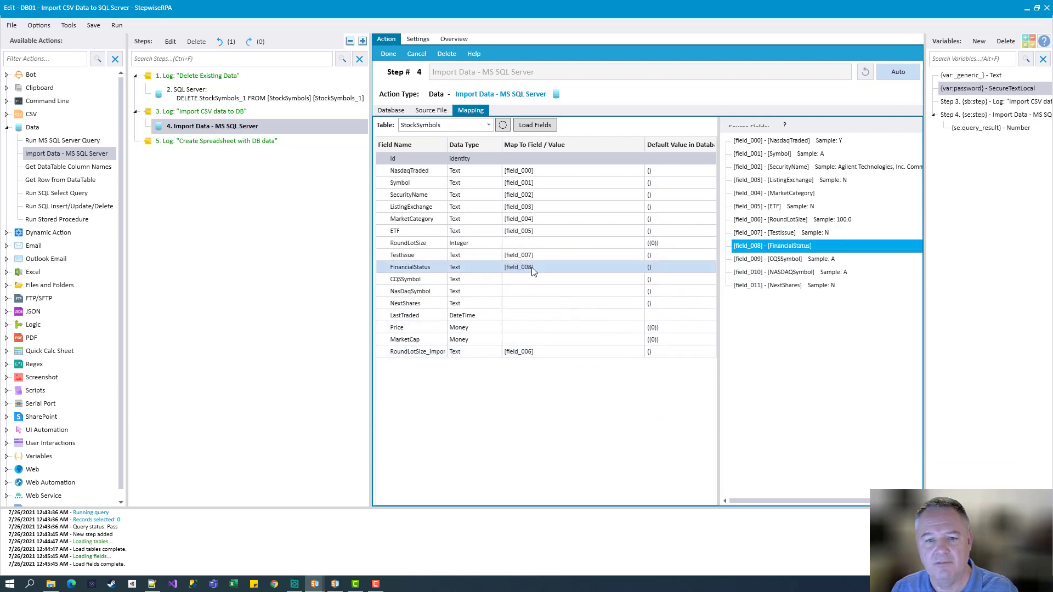
left_click_drag(750, 260, 545, 287)
left_click_drag(773, 272, 548, 304)
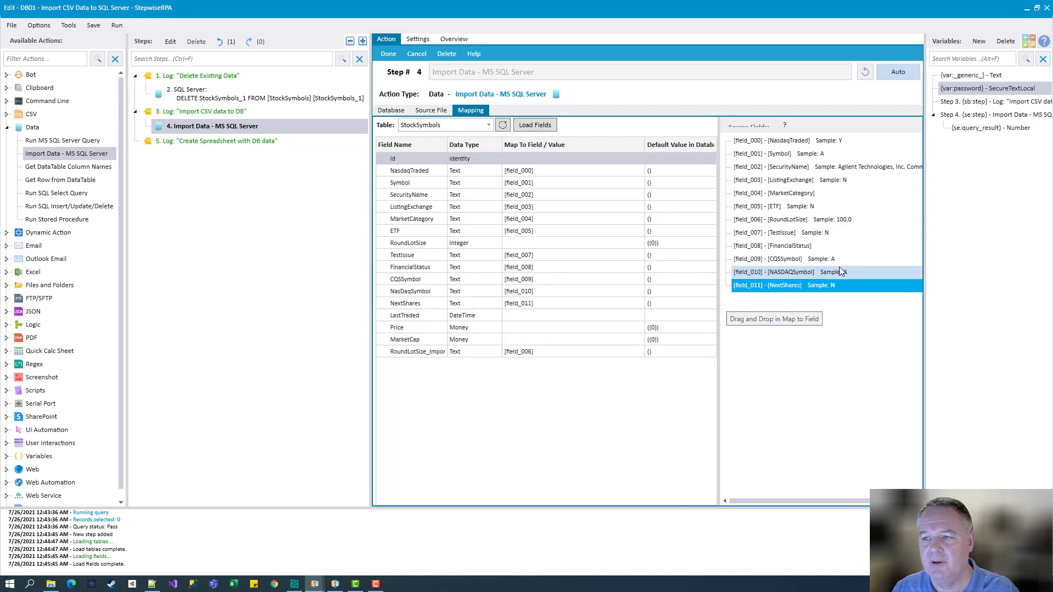
left_click(958, 77)
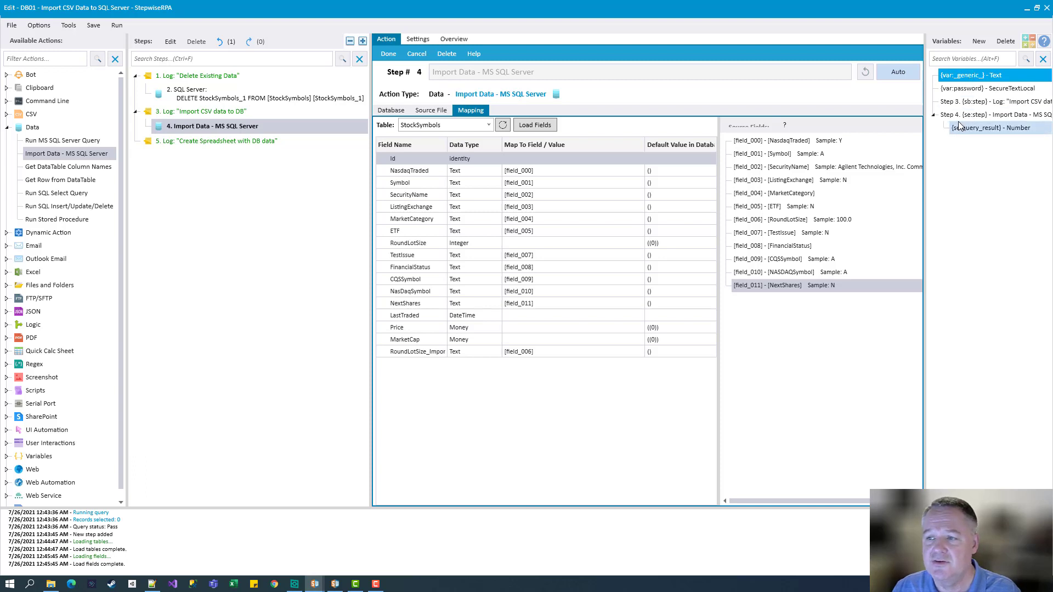
Configure the {var:_generic_} token with Today=True and paste it into LastTraded's Map To Field cell
left_click(922, 141)
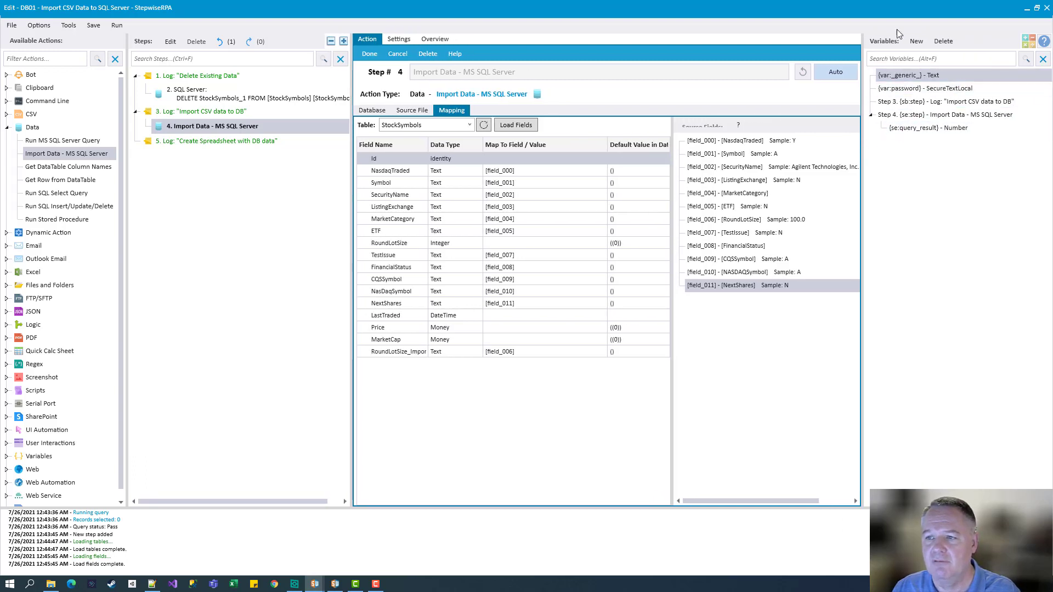
left_click(904, 77)
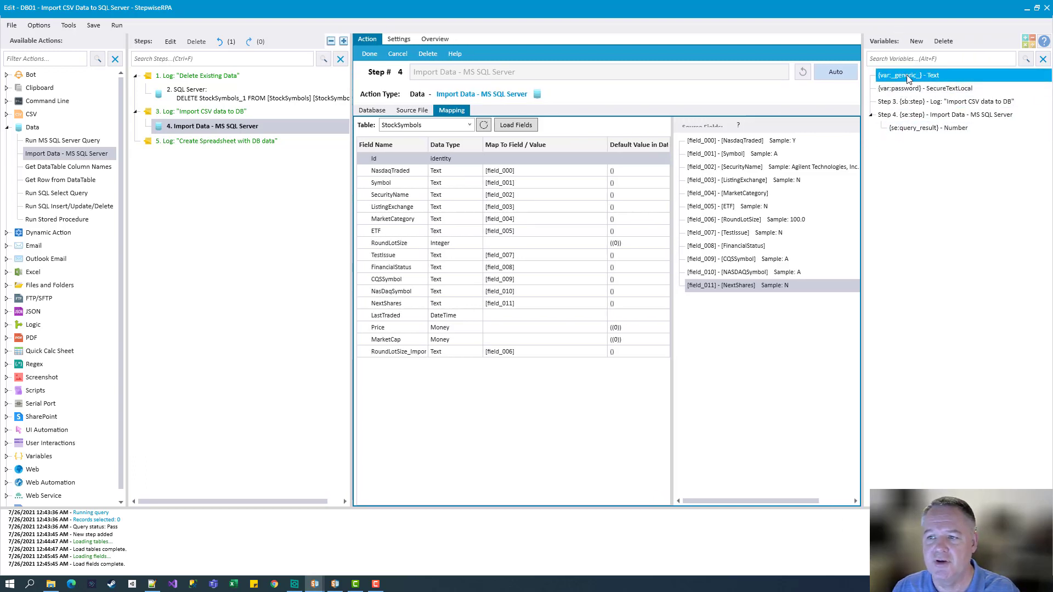
right_click(903, 77)
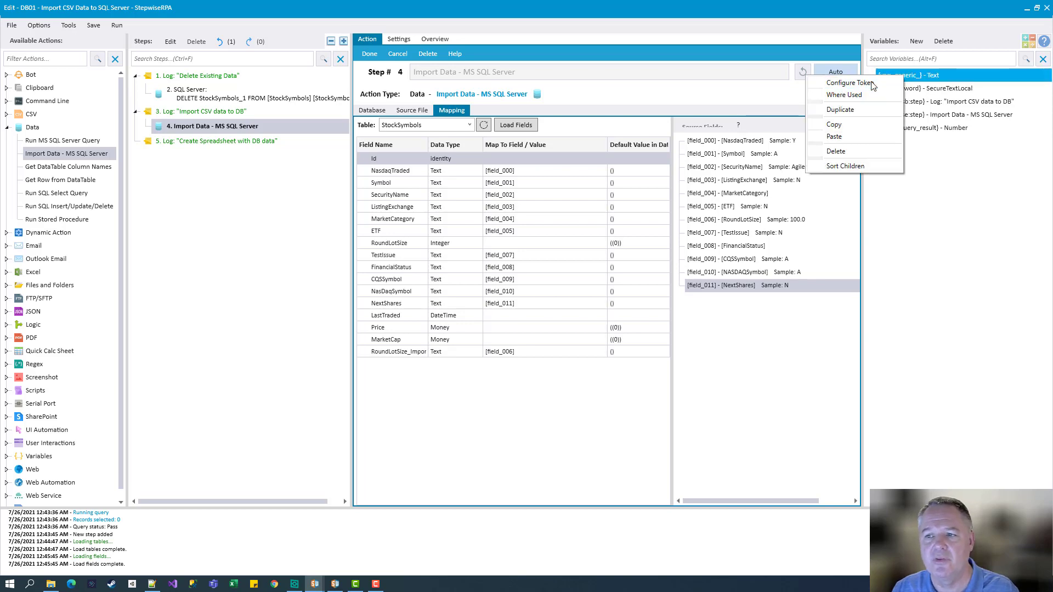
left_click(848, 83)
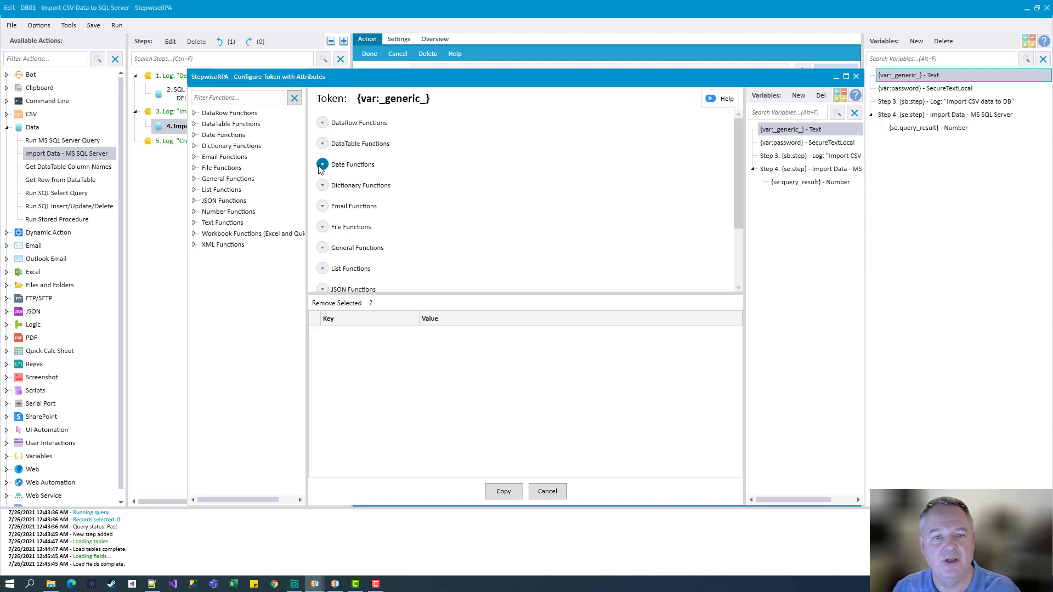
left_click(322, 166)
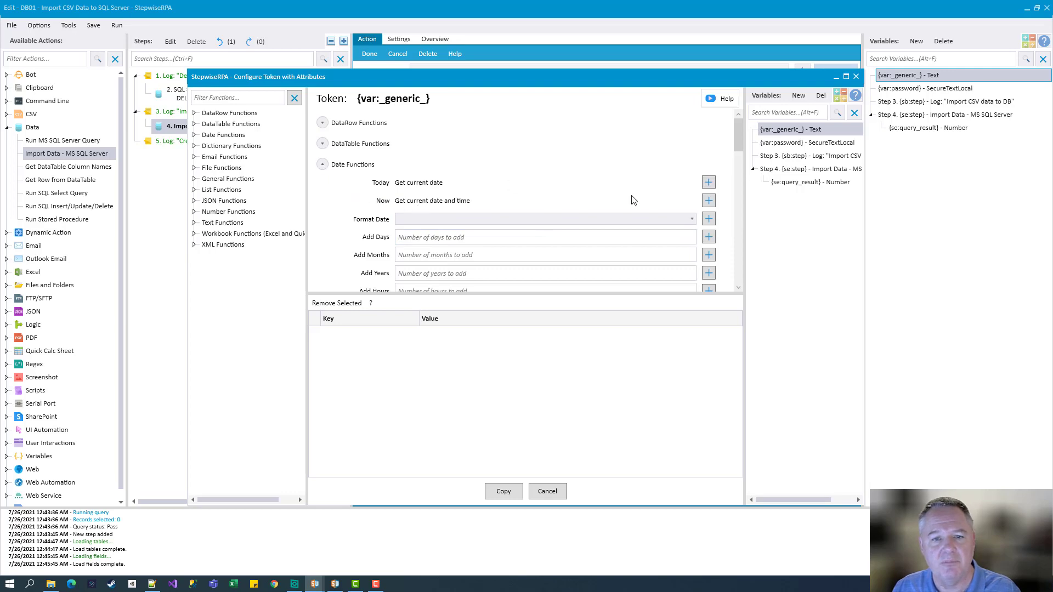
left_click(708, 183)
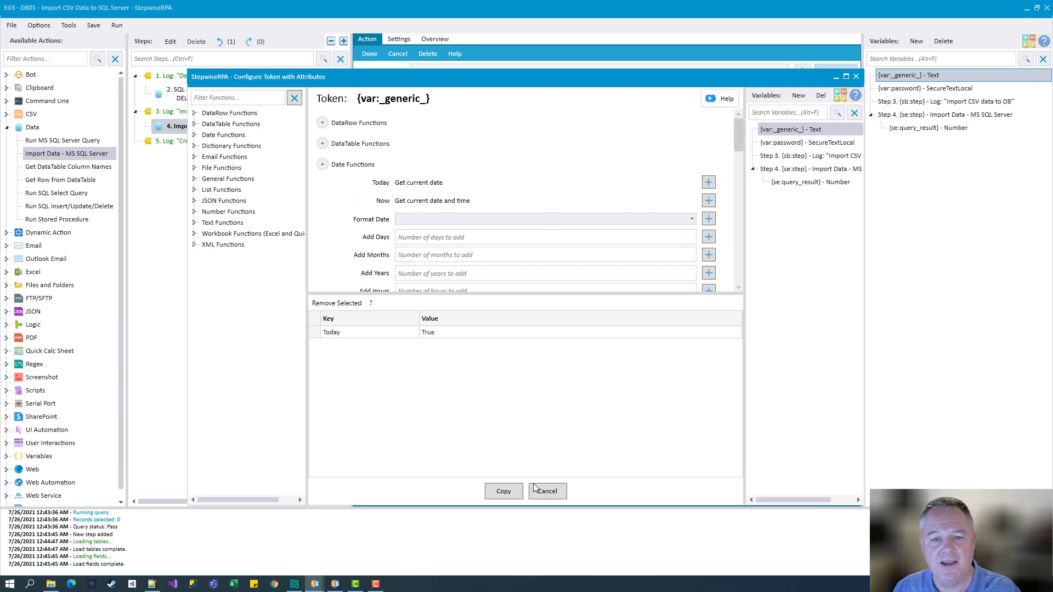
left_click(514, 493)
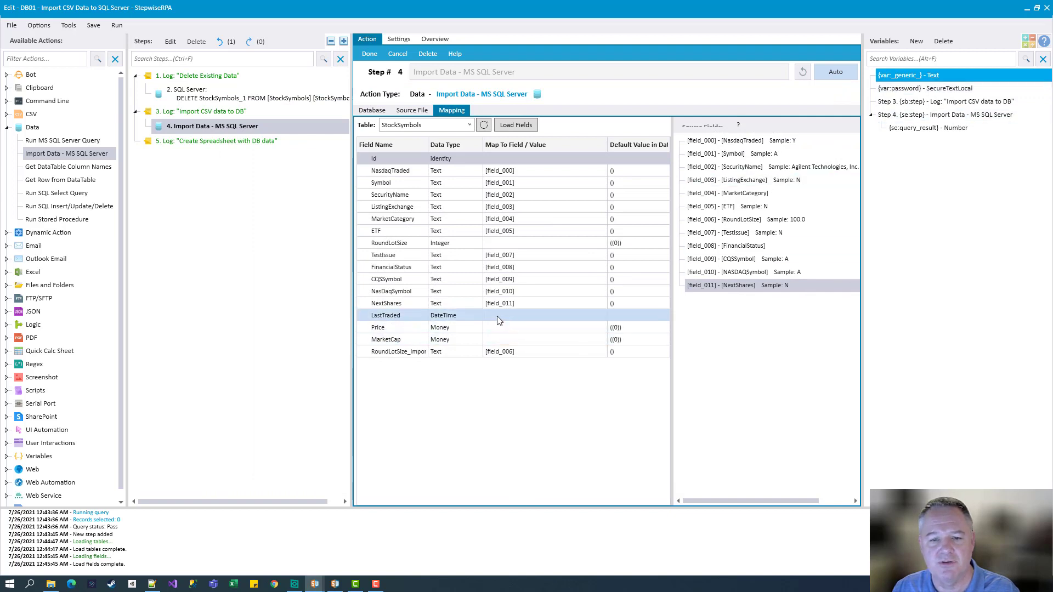
left_click(542, 315)
key("ctrl+v")
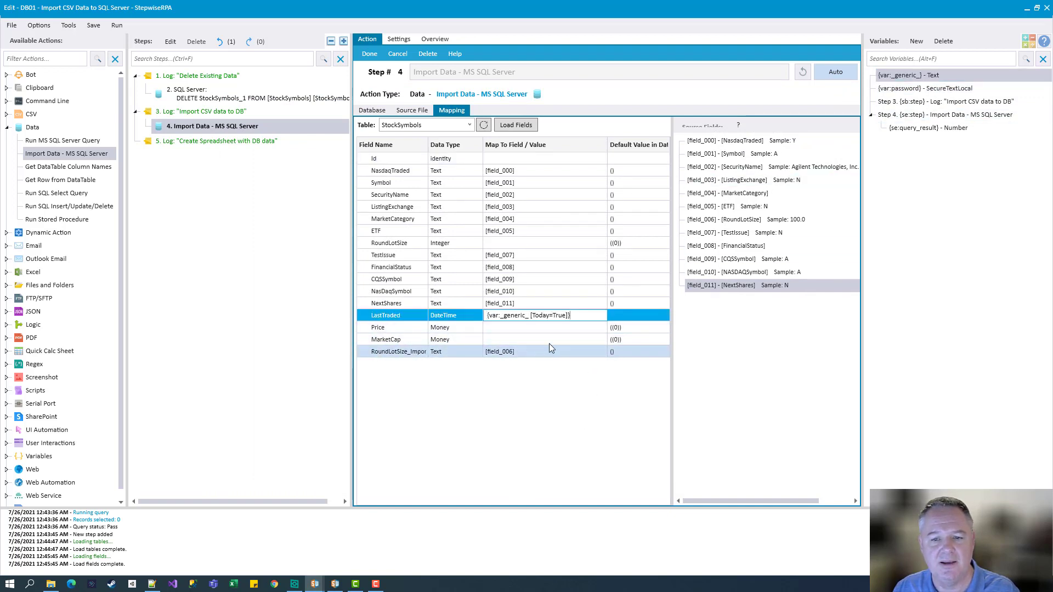
left_click(548, 396)
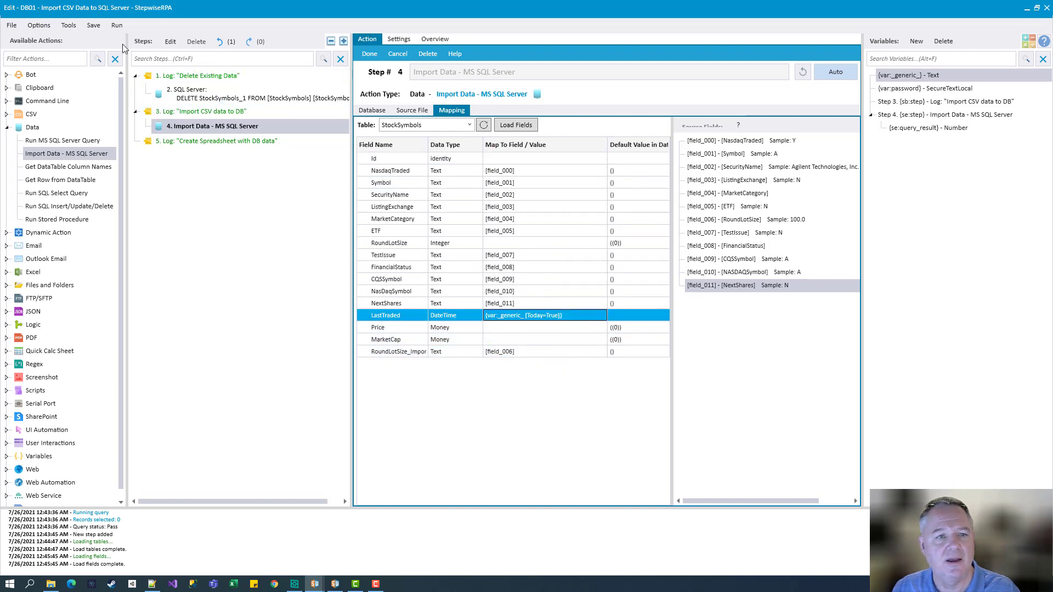
Save and run the bot, sorting the log newest first to confirm 8049 rows imported, 0 errors
left_click(92, 27)
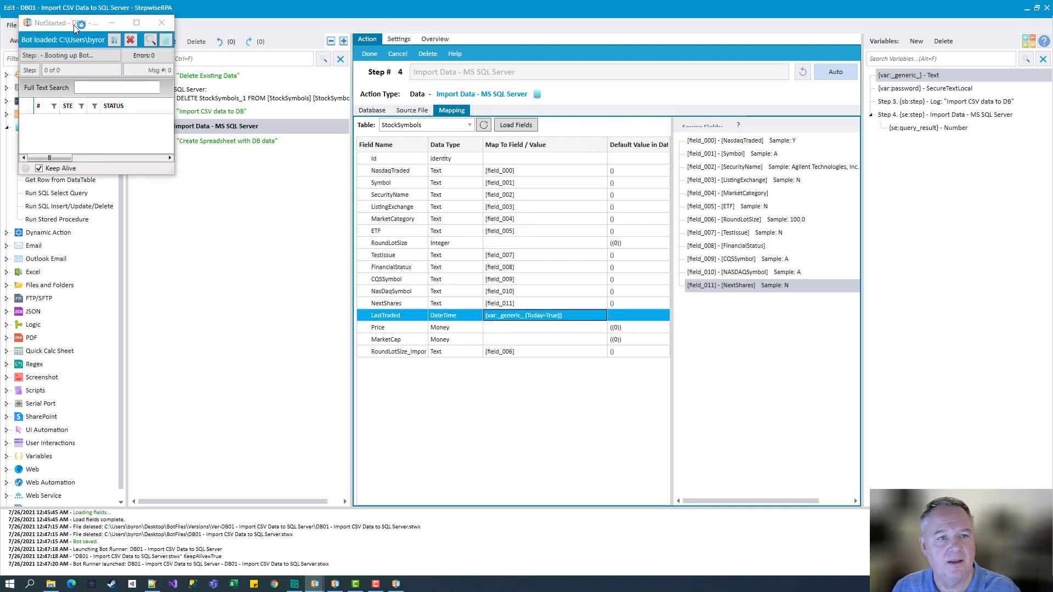
left_click_drag(75, 28, 312, 86)
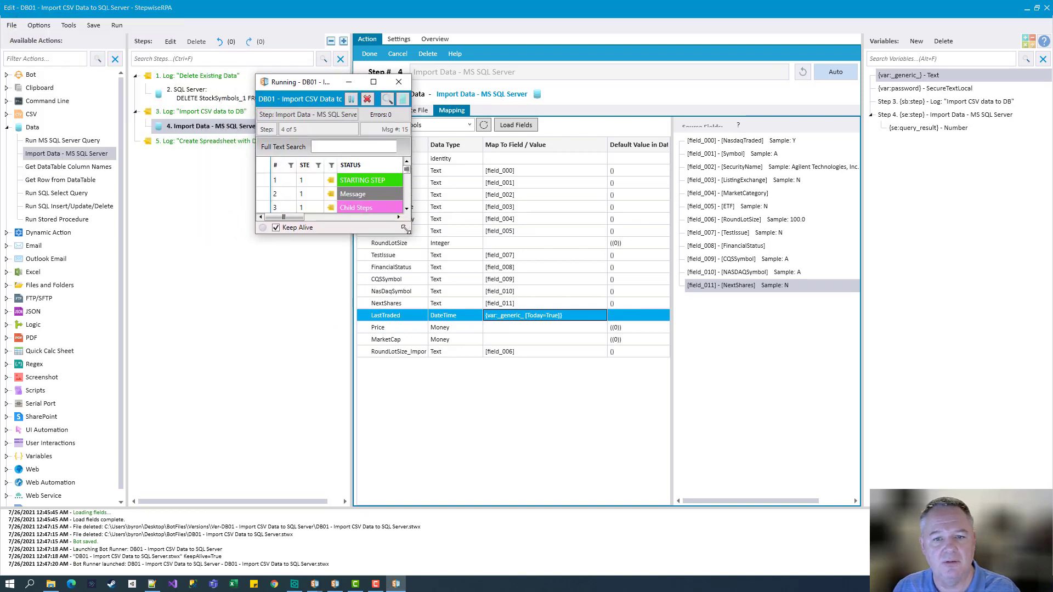
left_click_drag(404, 228, 836, 359)
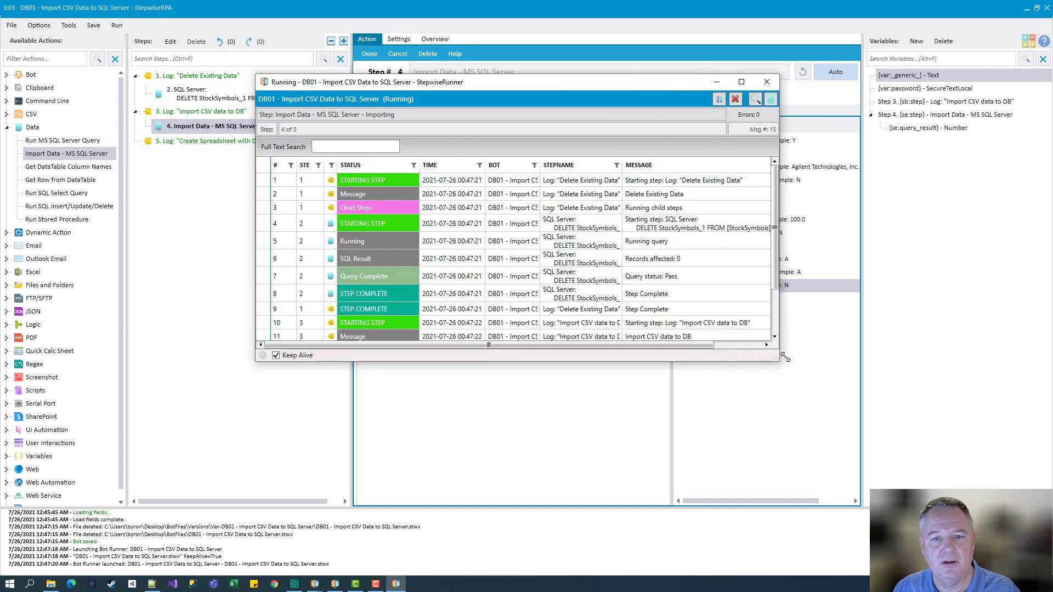
left_click(276, 165)
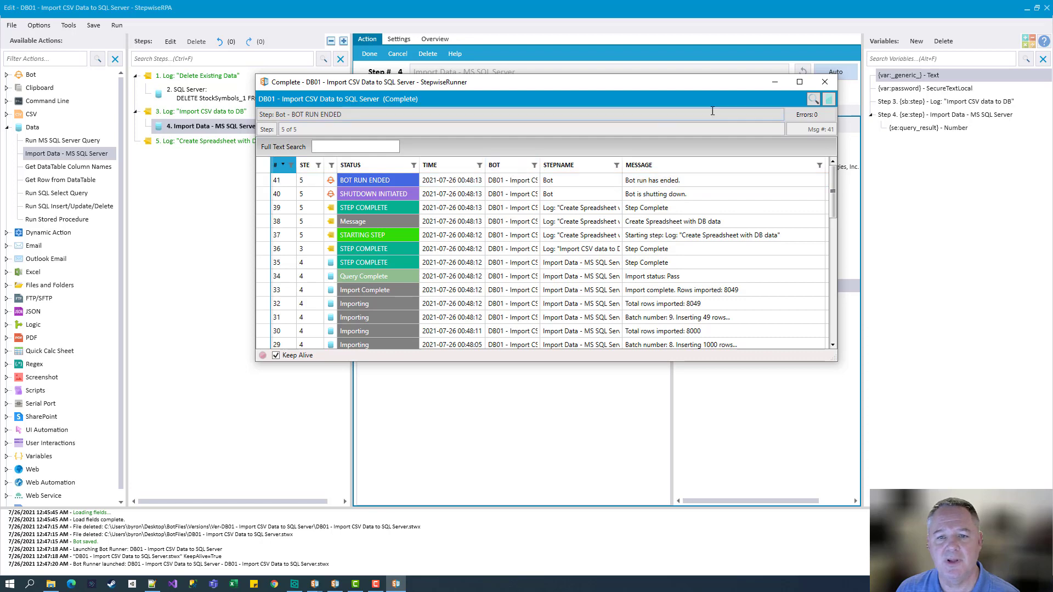
Preview step 2's StockSymbols data, showing 1000 imported rows starting at Id 55245
left_click(827, 82)
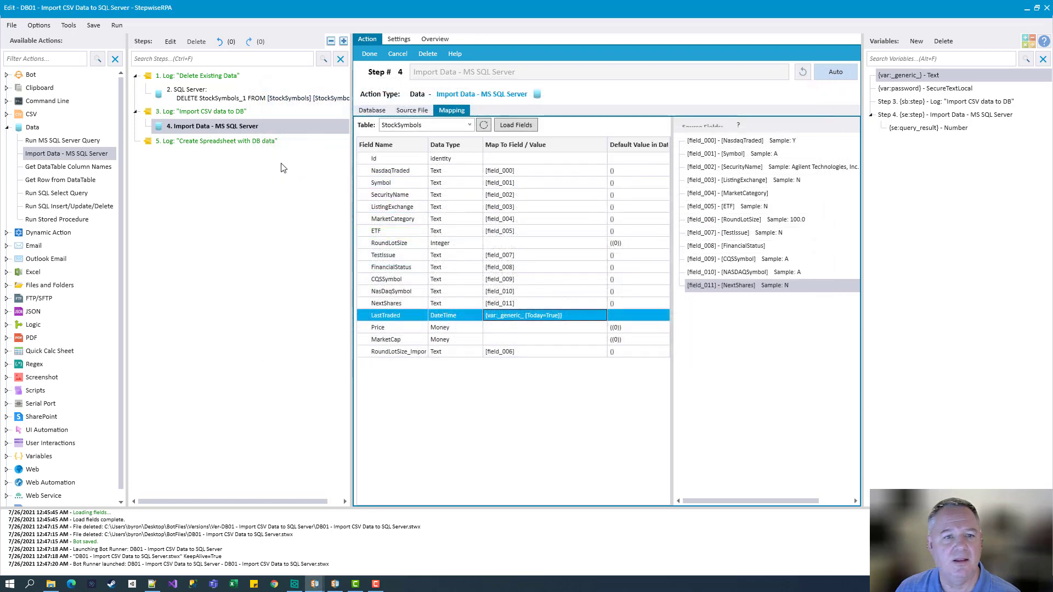
left_click(208, 97)
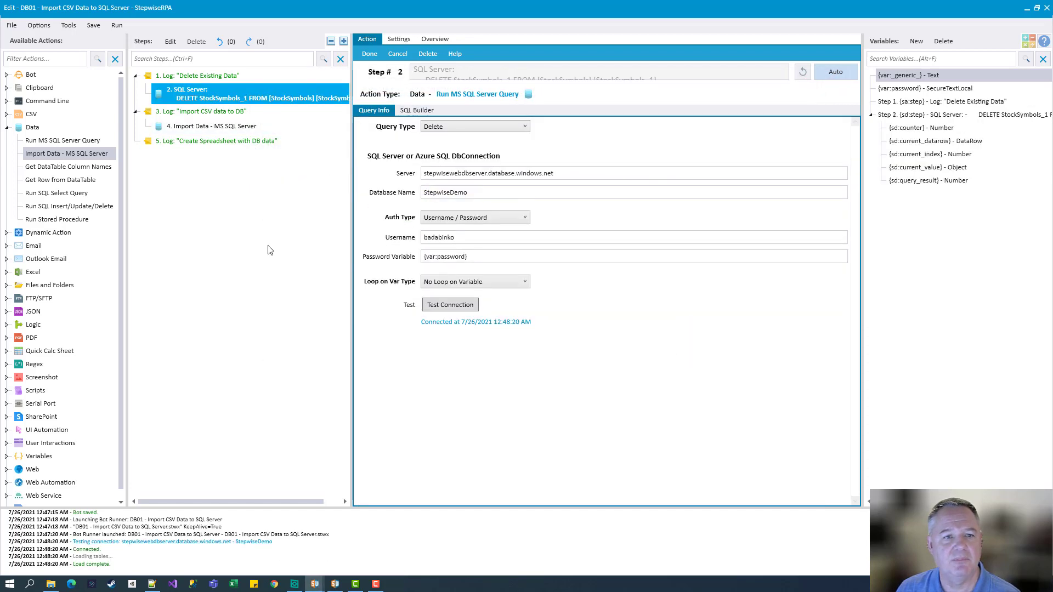
left_click(416, 110)
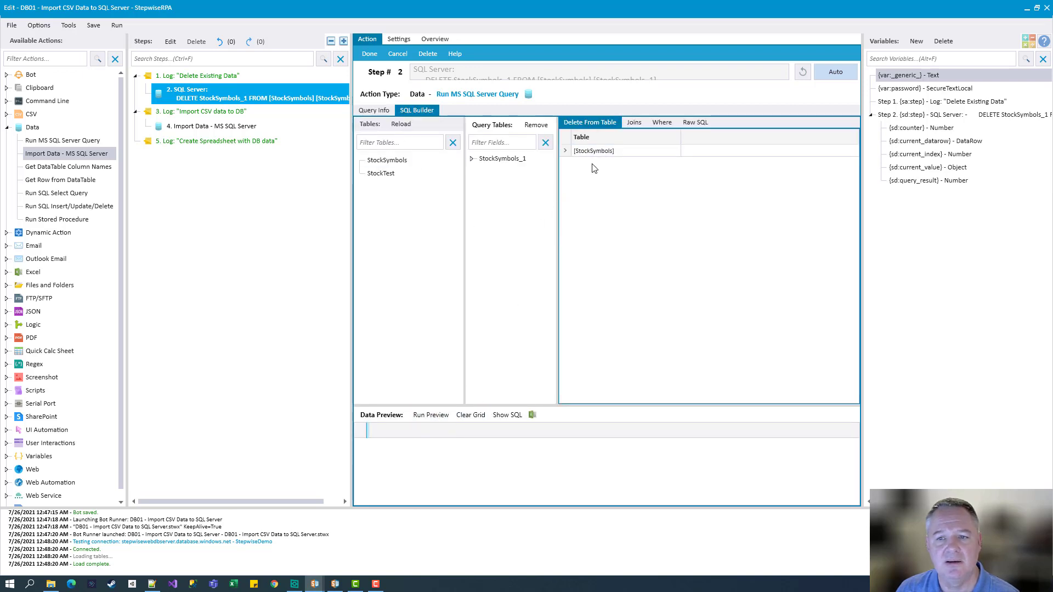
left_click(425, 415)
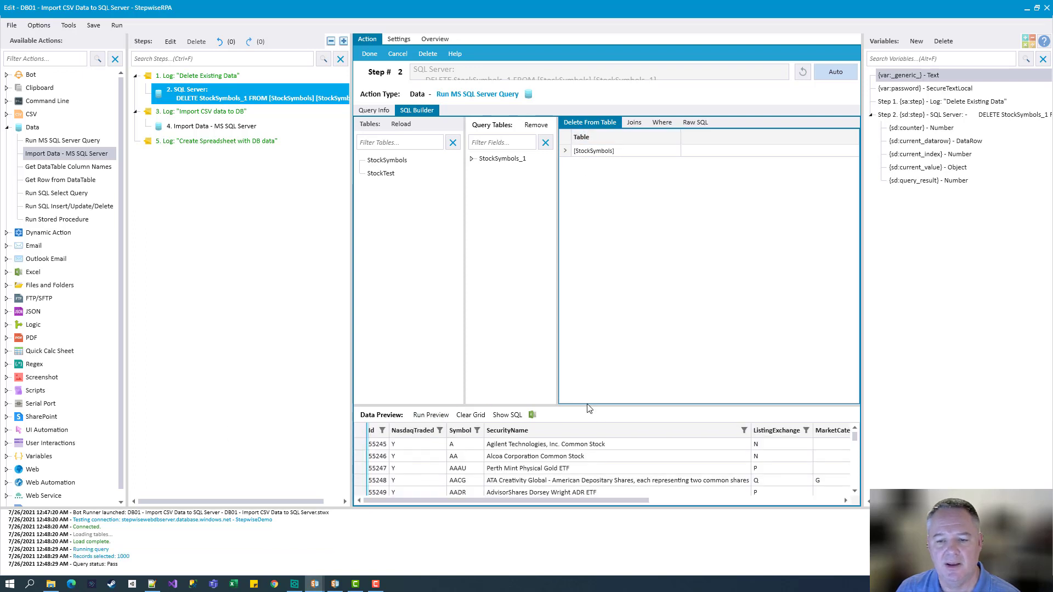
left_click_drag(590, 405, 584, 337)
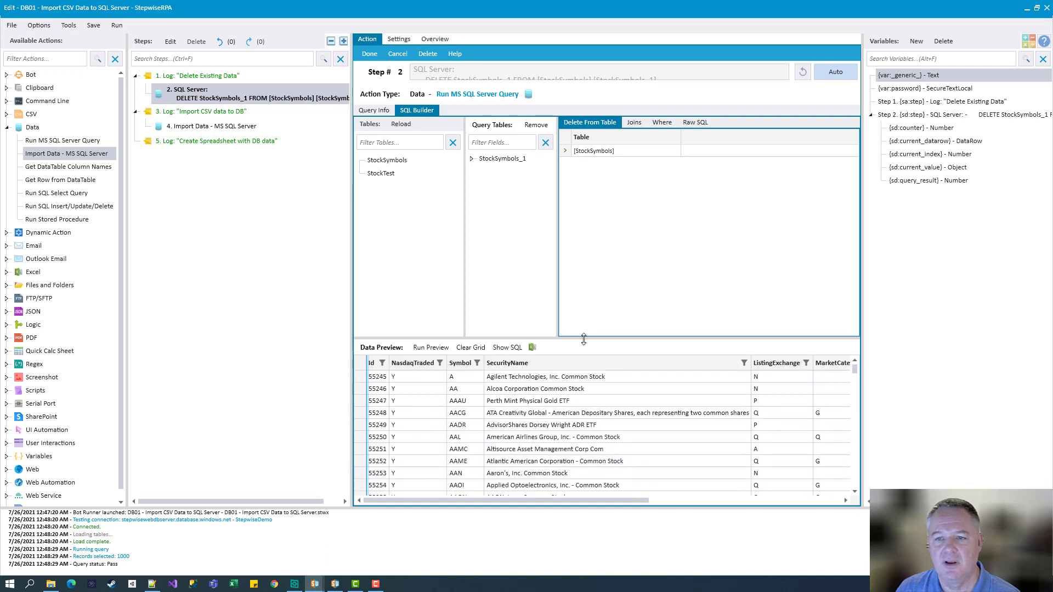
left_click(694, 123)
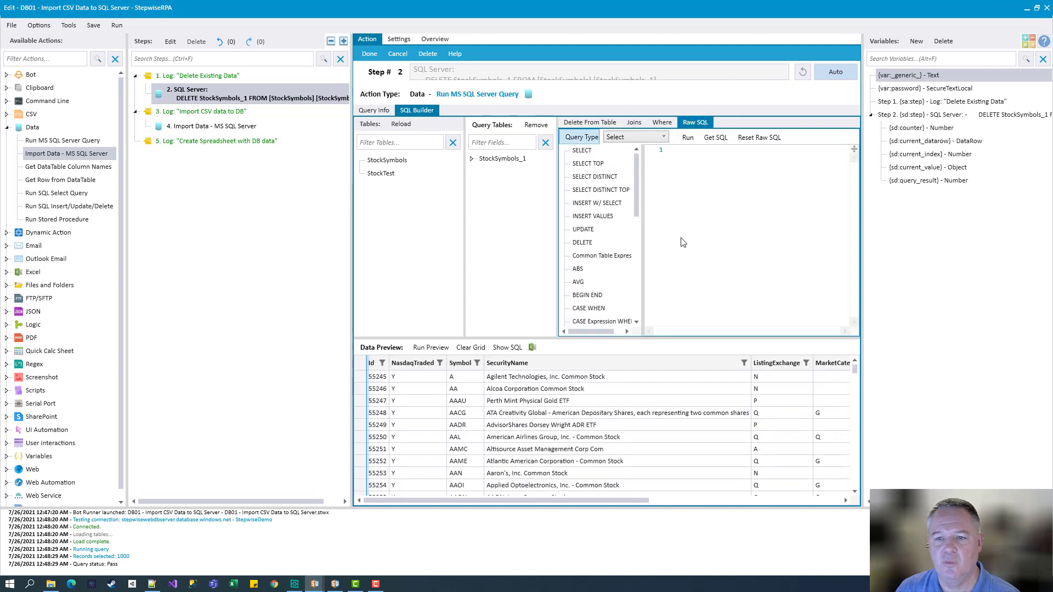
Replace the generated DELETE with SELECT * FROM [StockSymbols] as a Select query, returning 8049 records
left_click(715, 137)
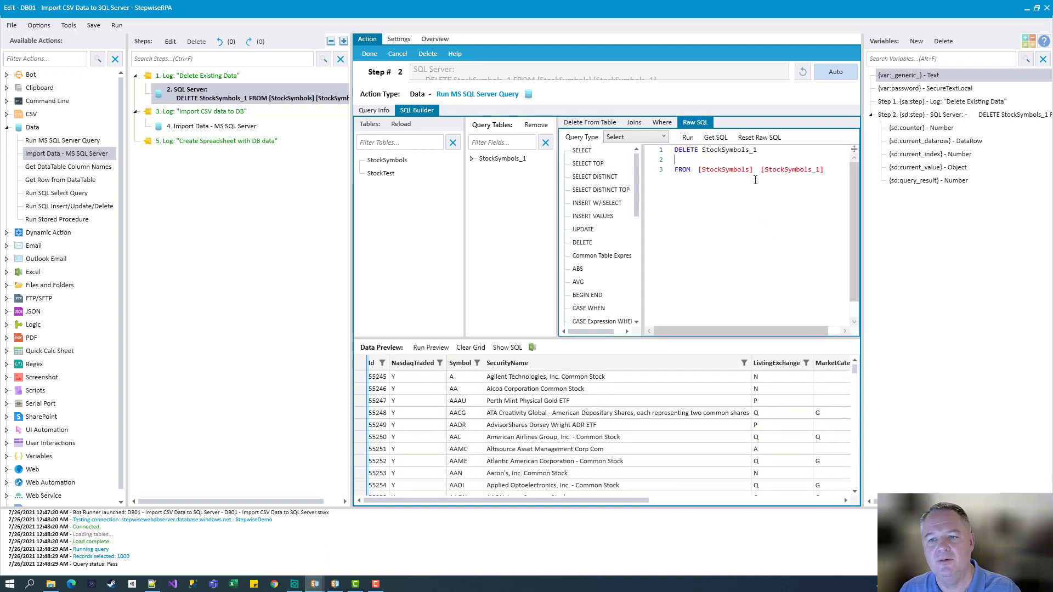
key("shift+Up")
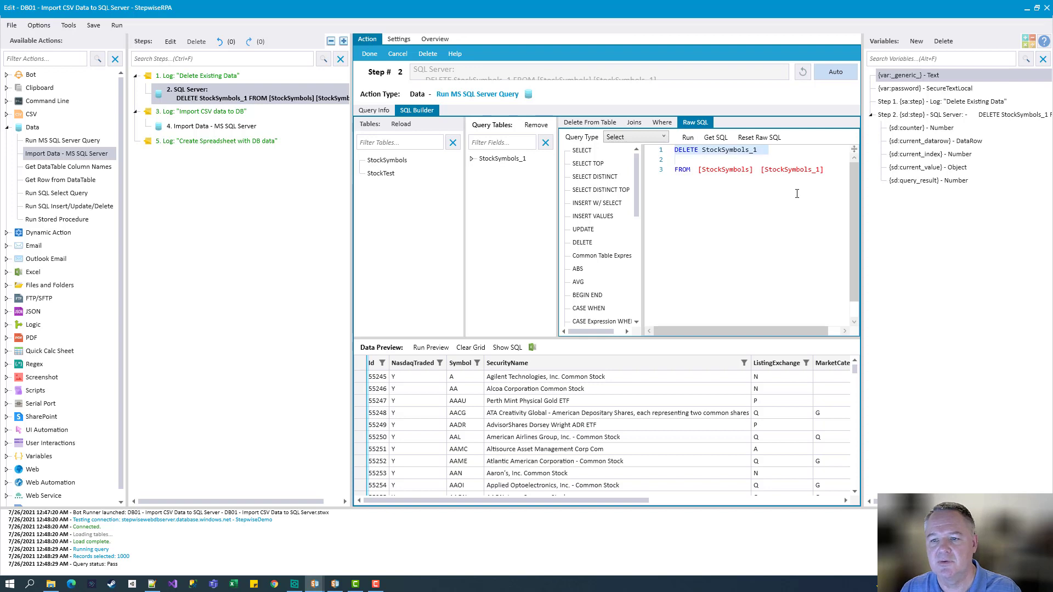
key("Delete")
type("SE")
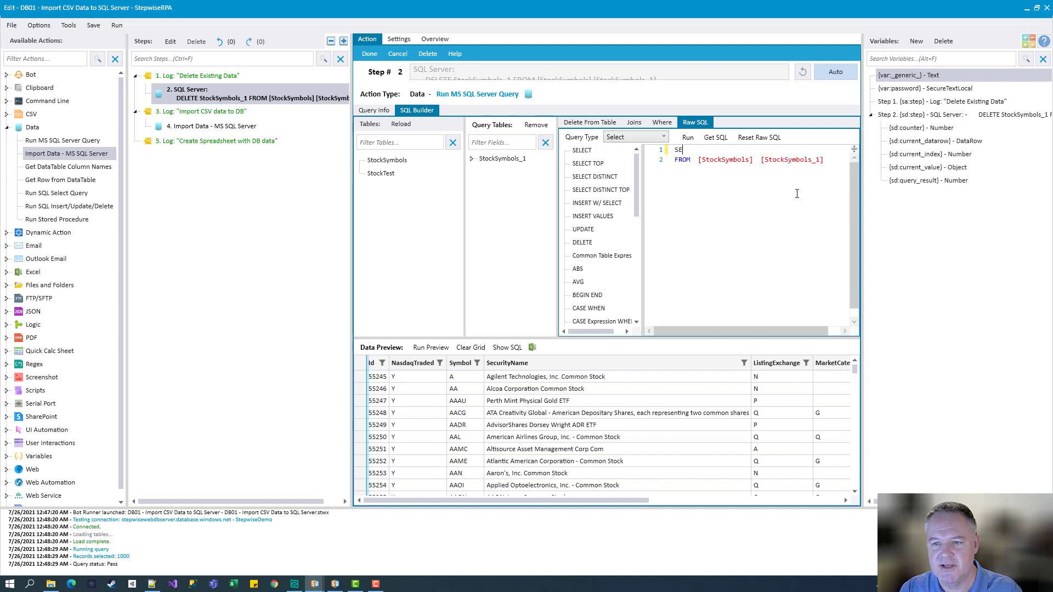
type("LECT *")
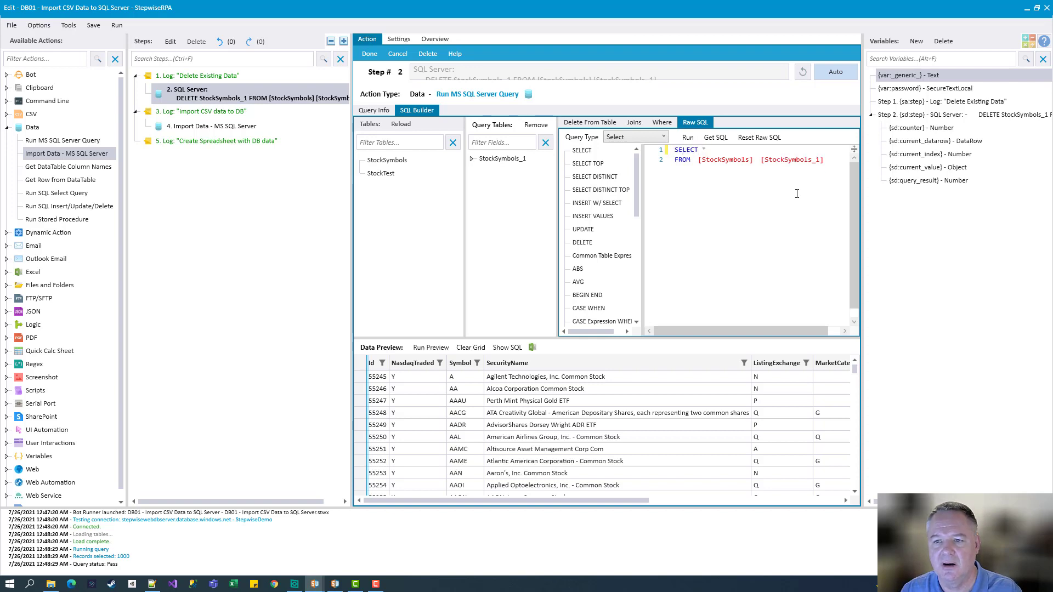
left_click(633, 135)
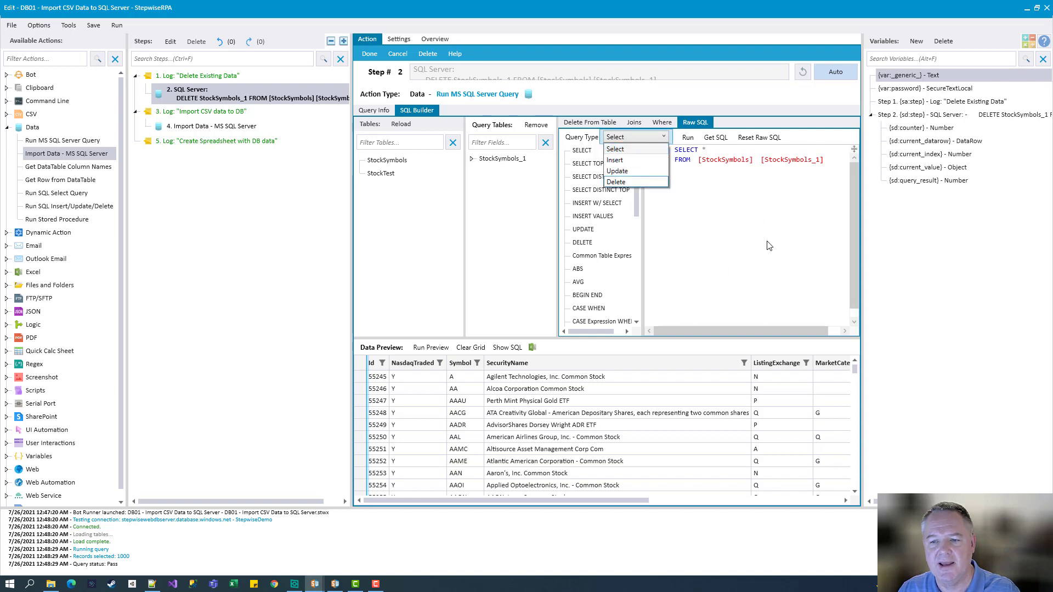
left_click(636, 149)
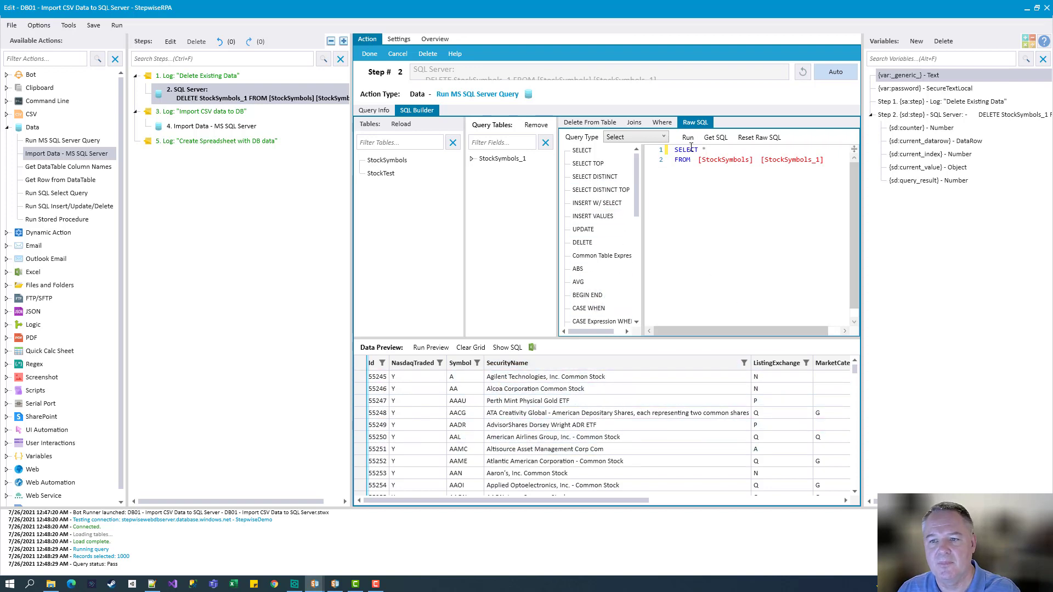
left_click(688, 137)
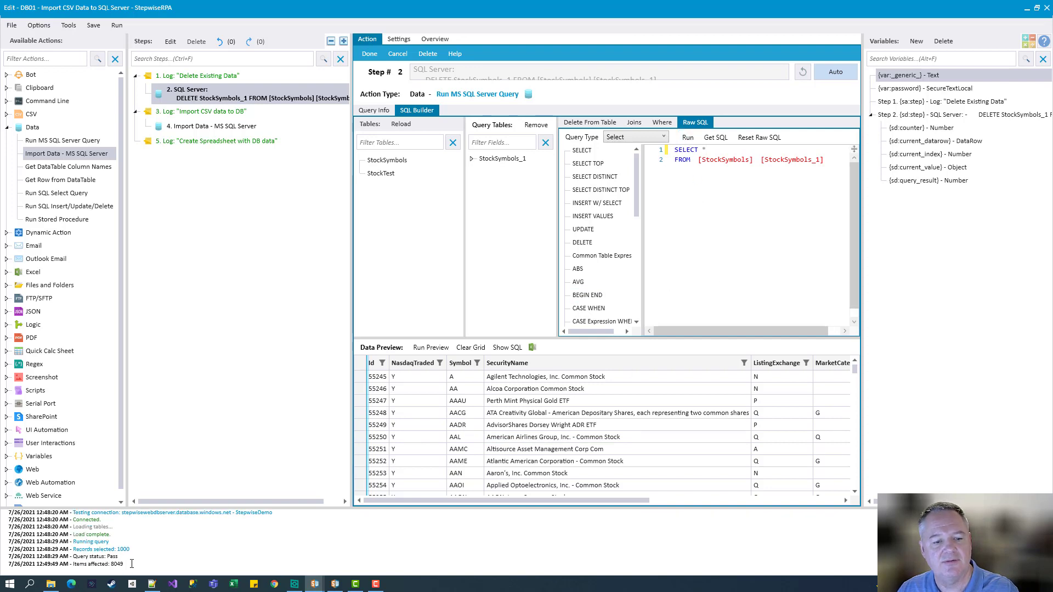
left_click(648, 425)
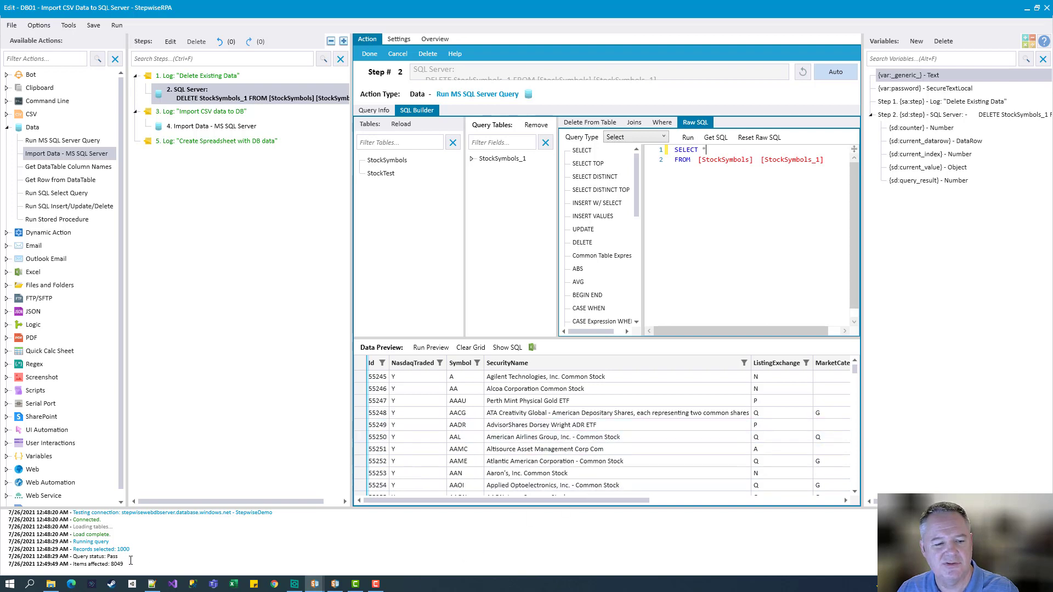
left_click_drag(854, 369, 818, 451)
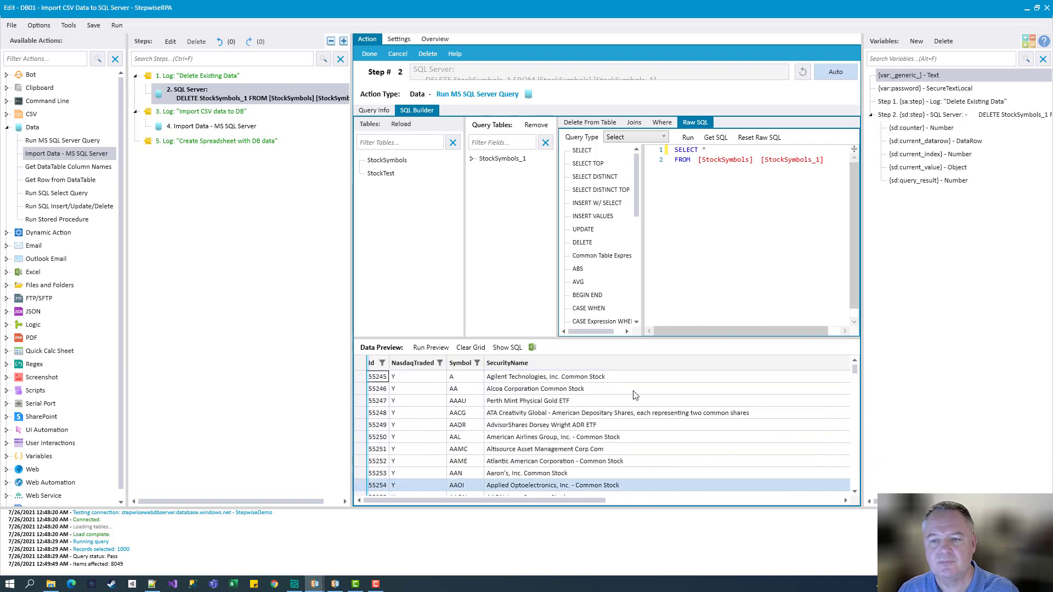